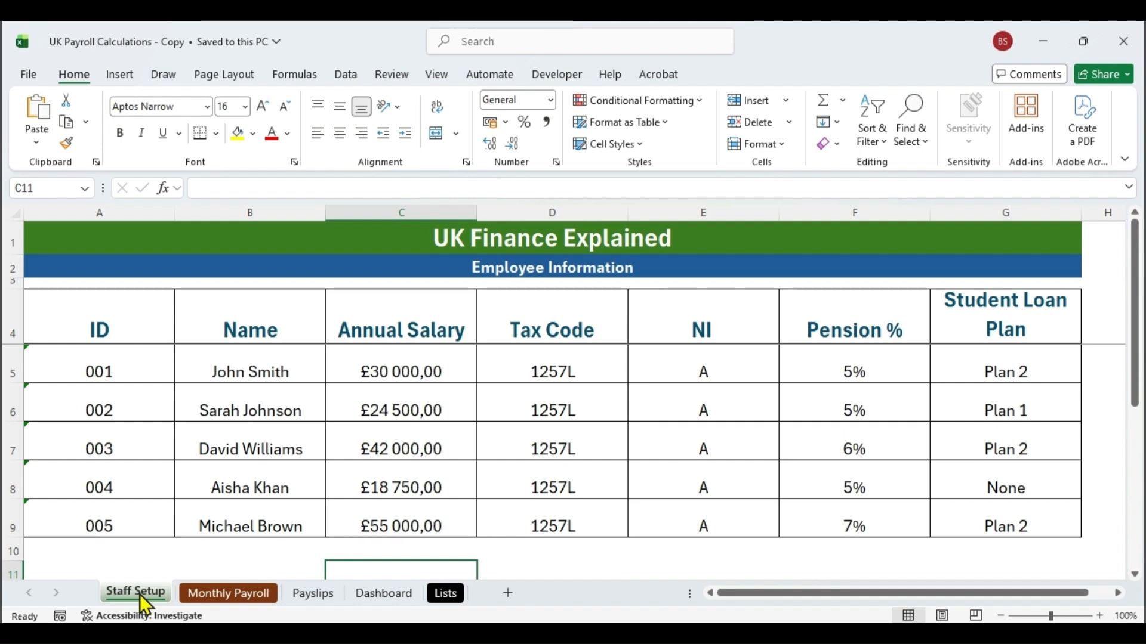
# Look through the Monthly Payroll, Payslips, Dashboard and Lists sheets, and return to the Staff Setup sheet
pyautogui.click(231, 593)
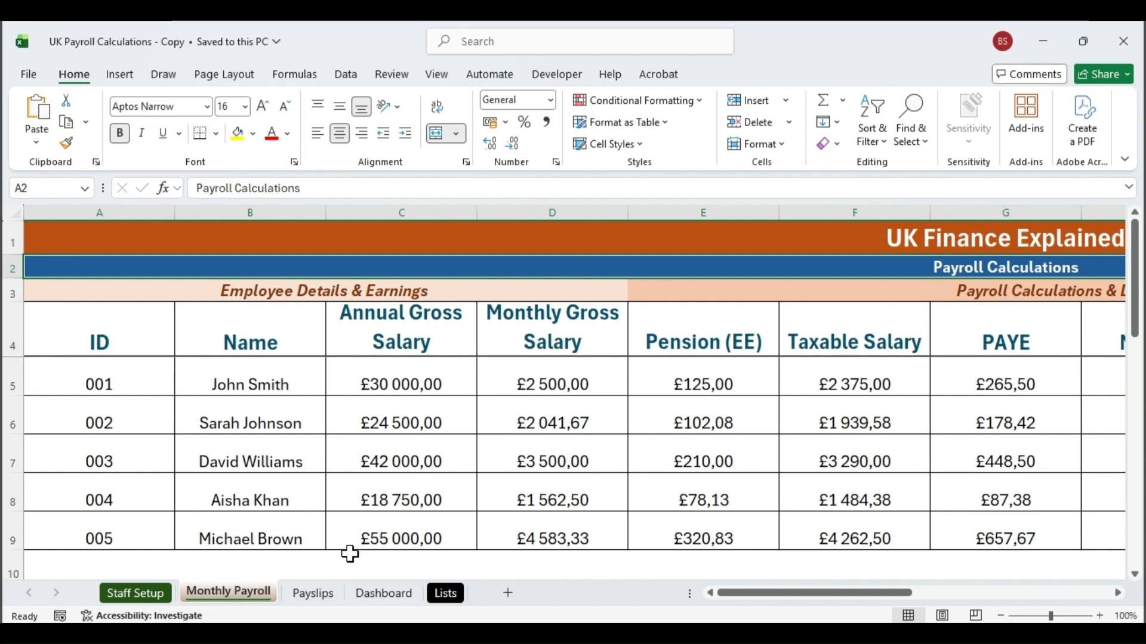
pyautogui.moveTo(811, 601); pyautogui.dragTo(852, 599)
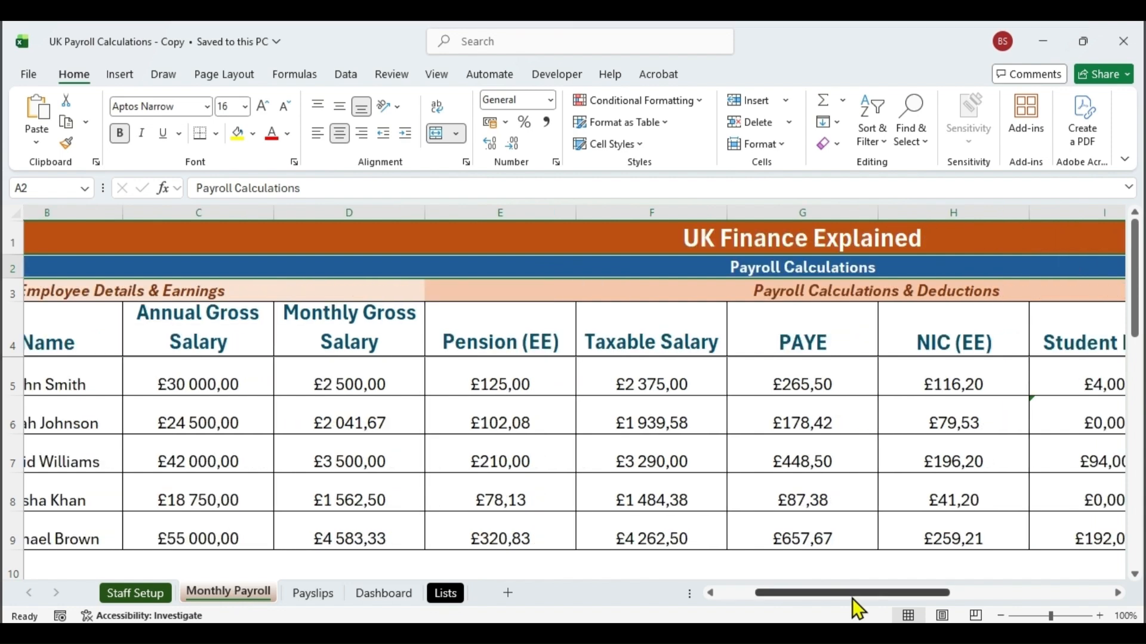
pyautogui.click(312, 593)
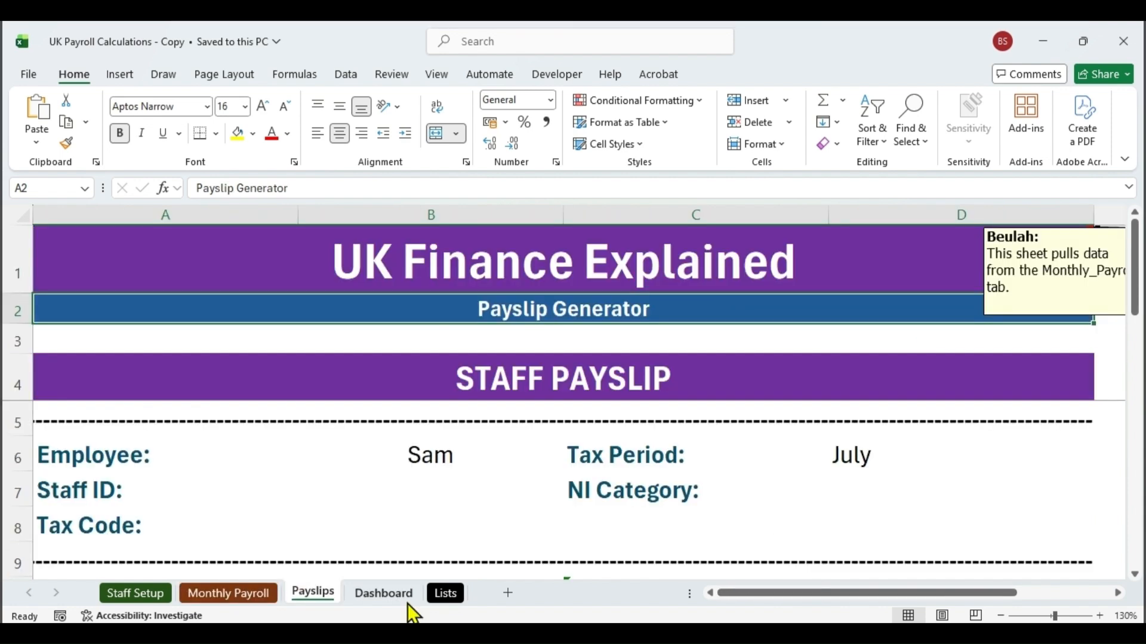
pyautogui.click(397, 597)
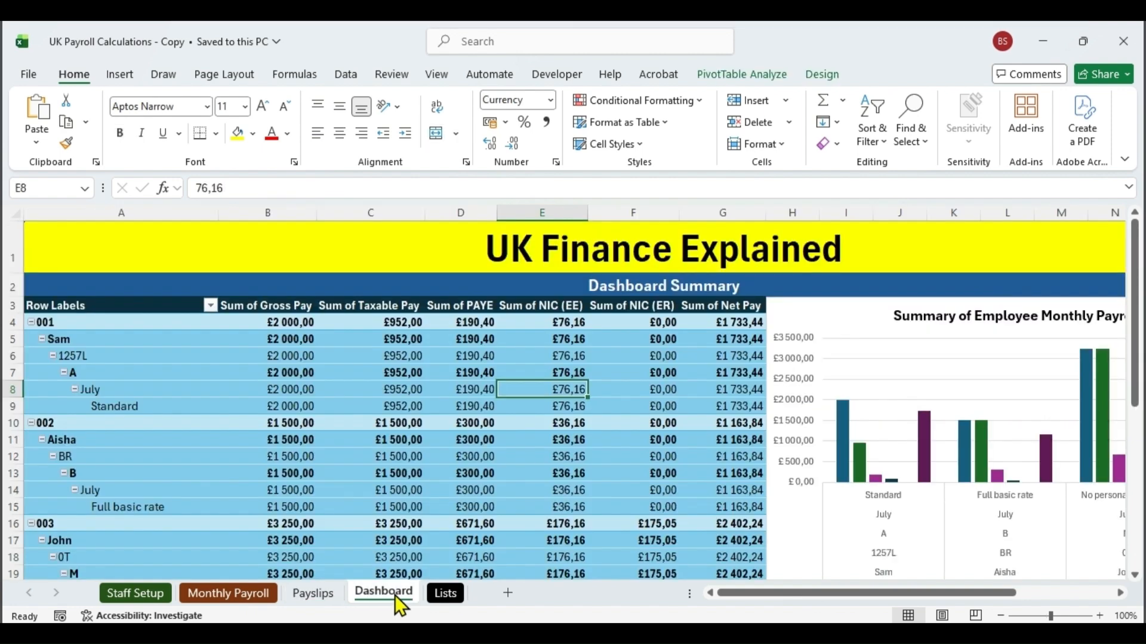
pyautogui.click(454, 604)
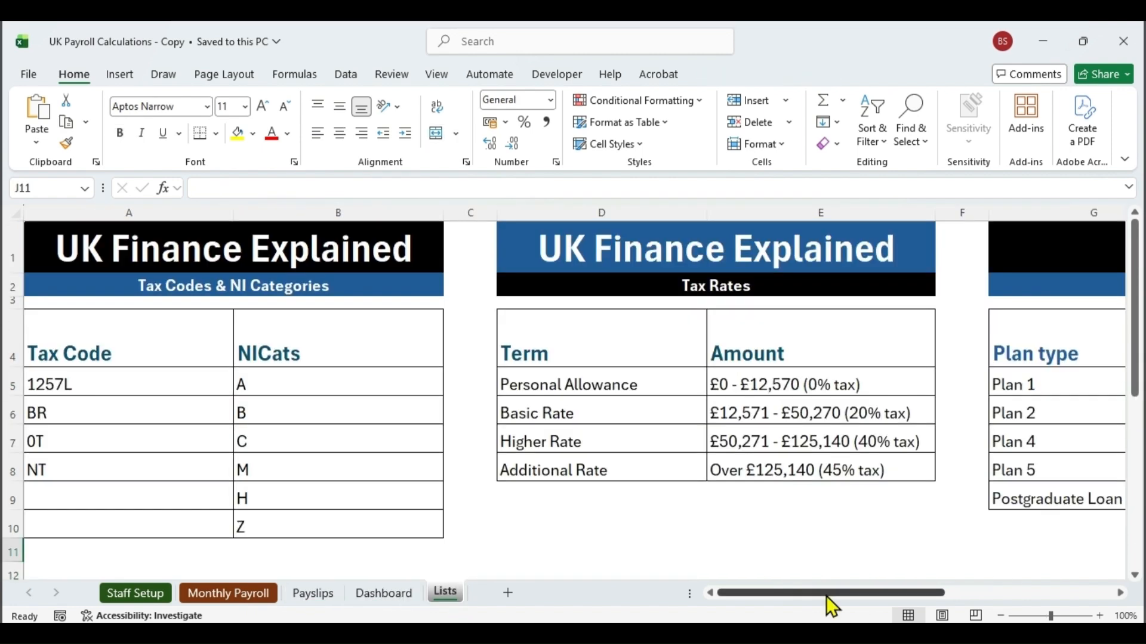
pyautogui.moveTo(826, 597); pyautogui.dragTo(981, 604)
pyautogui.click(135, 593)
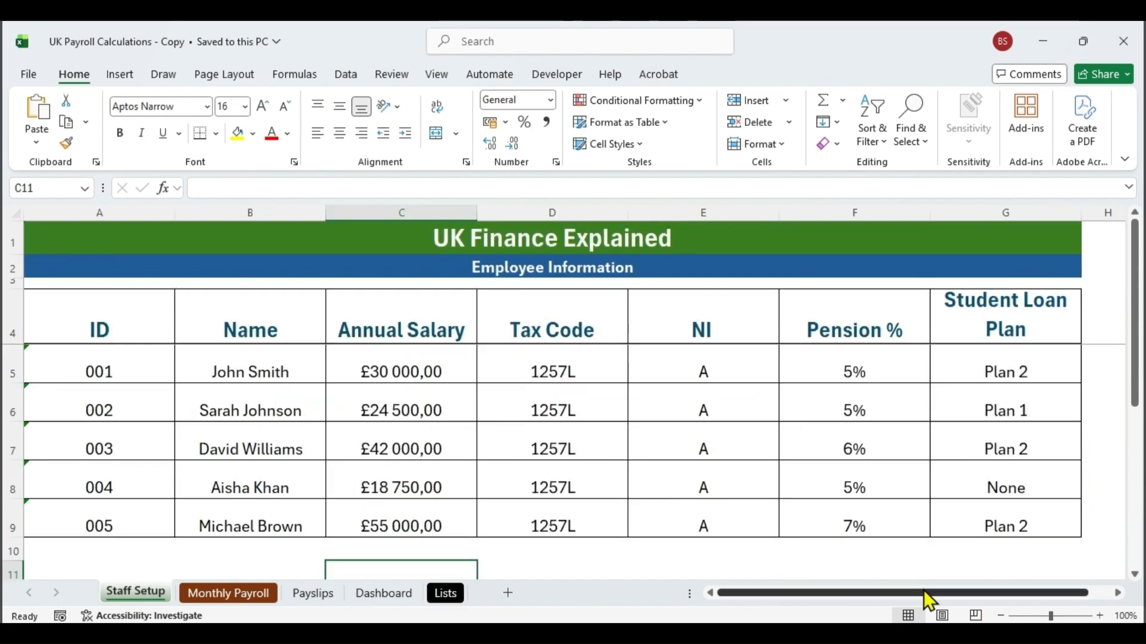
pyautogui.moveTo(1136, 335); pyautogui.dragTo(1138, 325)
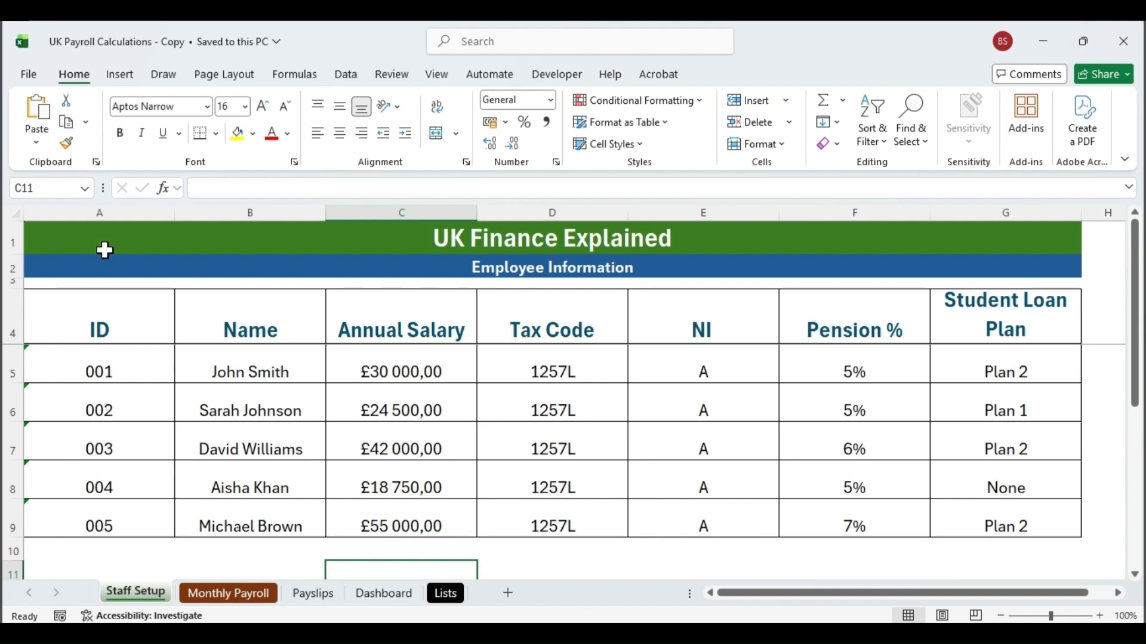
# Examine the employee information columns one by one, from ID and Name through to Pension % and Student Loan Plan
pyautogui.click(101, 210)
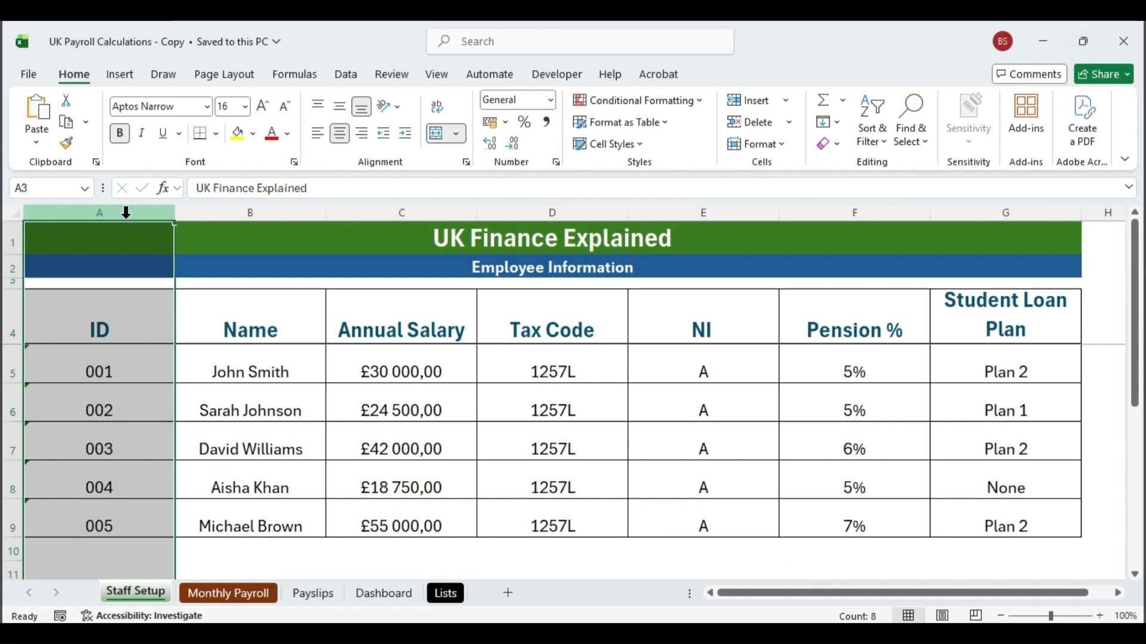
pyautogui.click(272, 212)
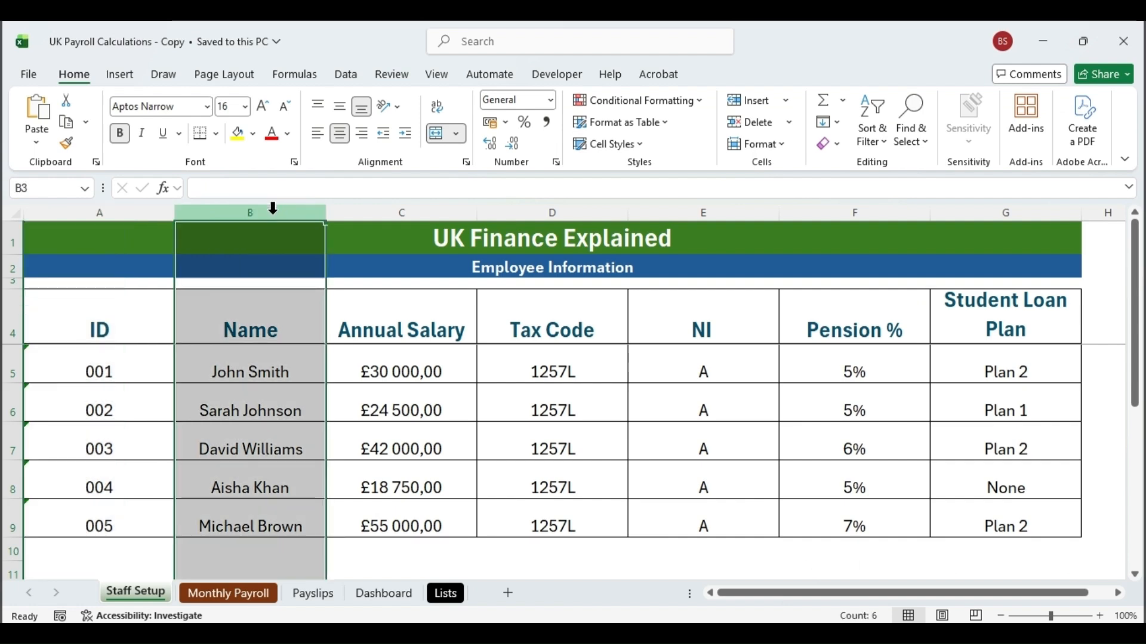
pyautogui.click(277, 324)
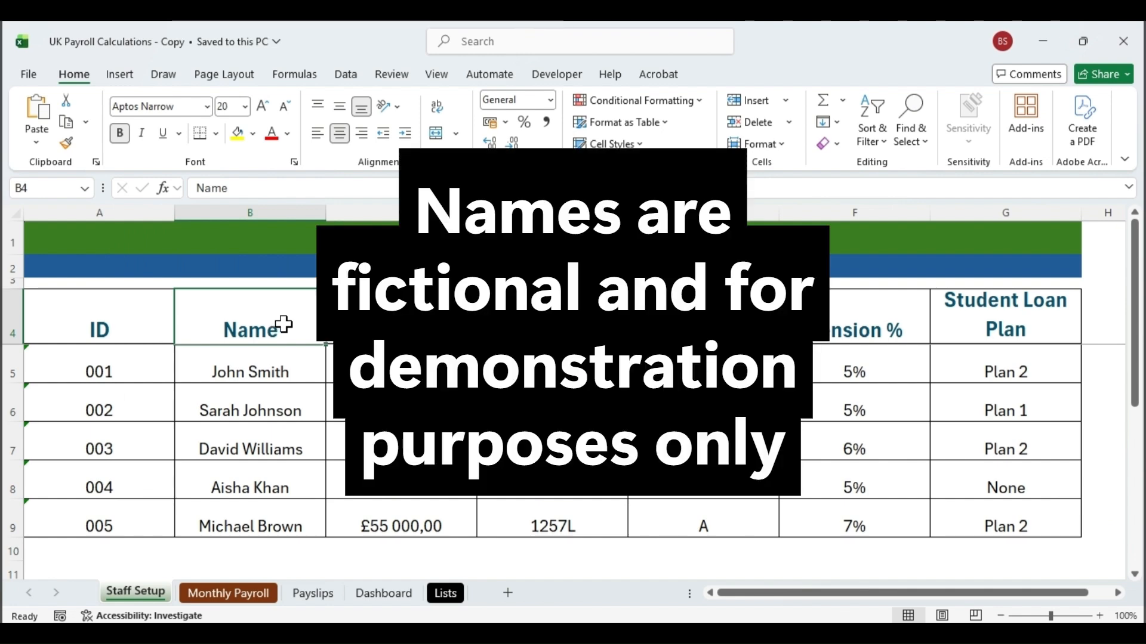
pyautogui.click(273, 210)
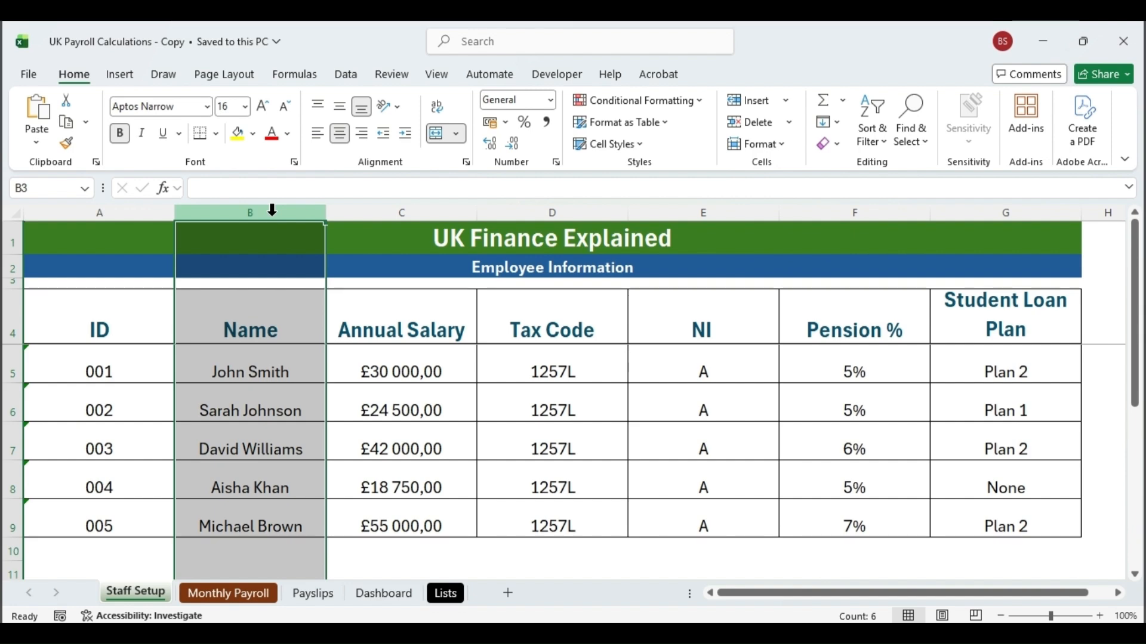
pyautogui.click(435, 208)
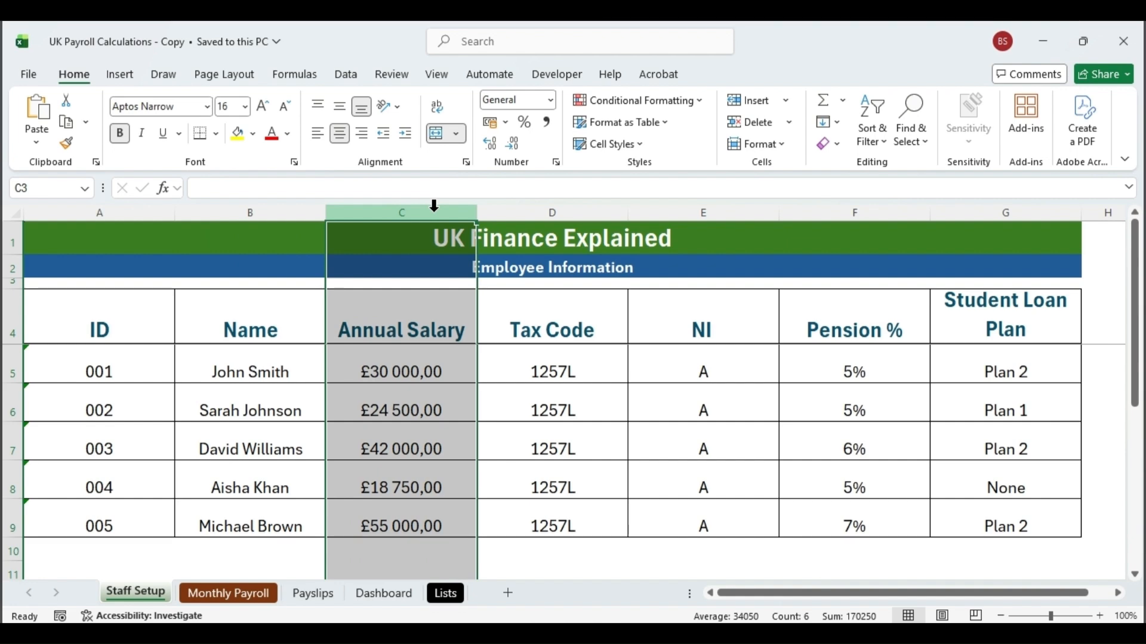
pyautogui.click(554, 208)
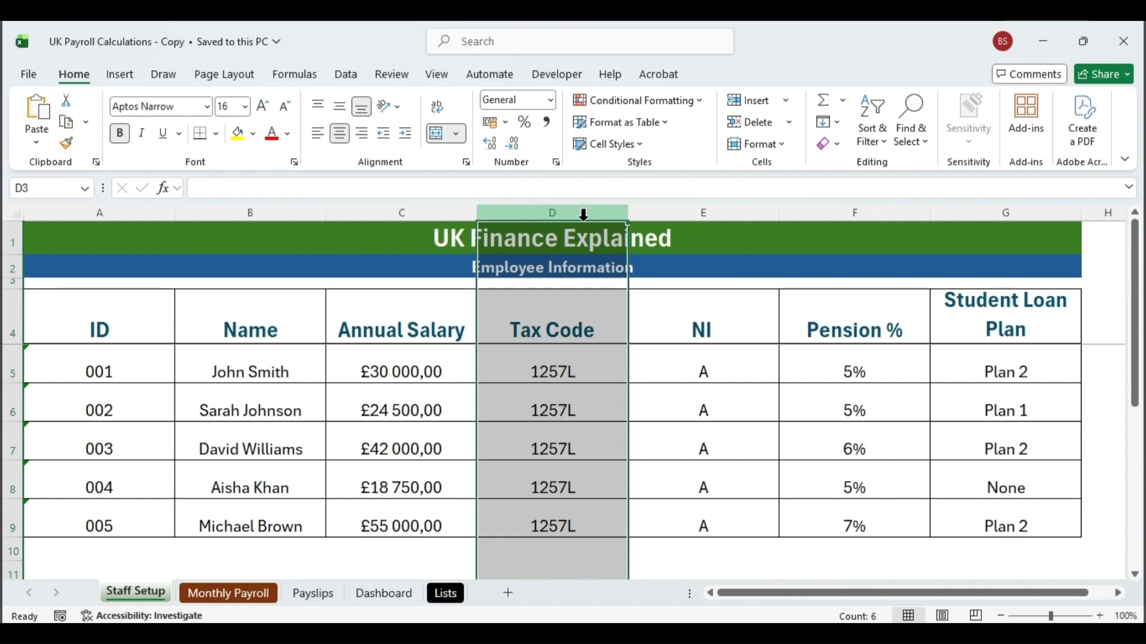
pyautogui.click(701, 208)
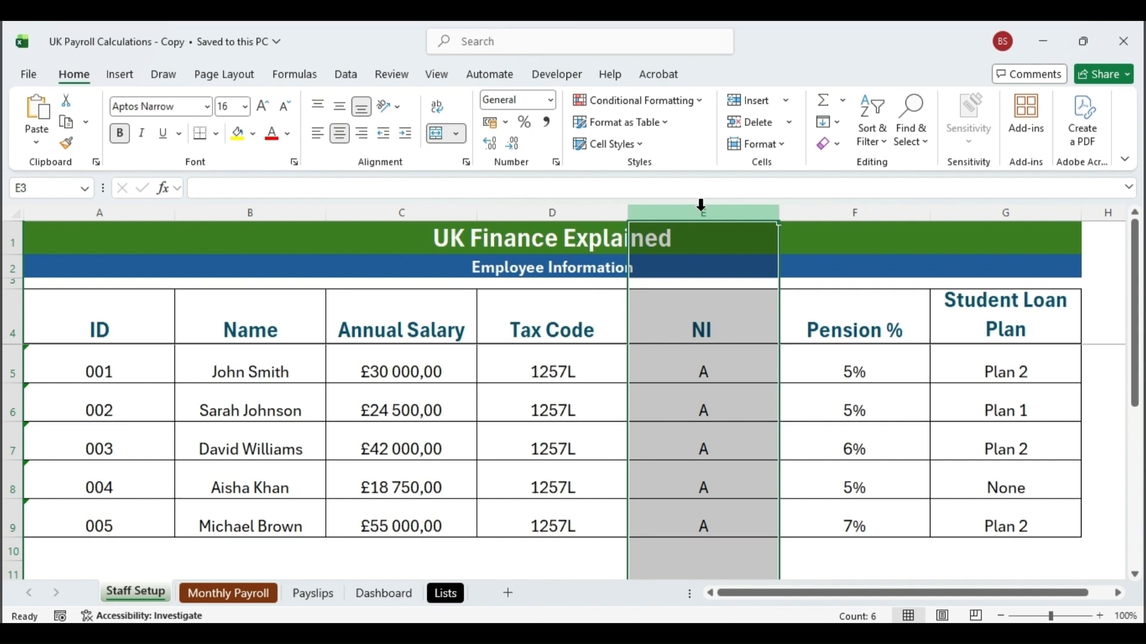
pyautogui.click(884, 207)
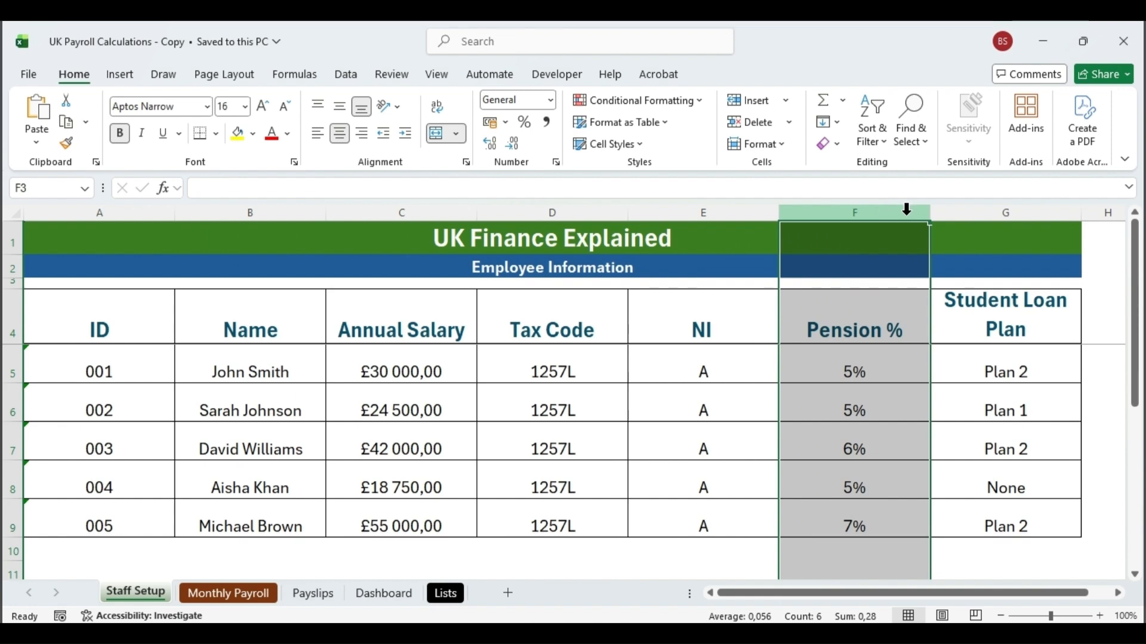
pyautogui.click(1037, 210)
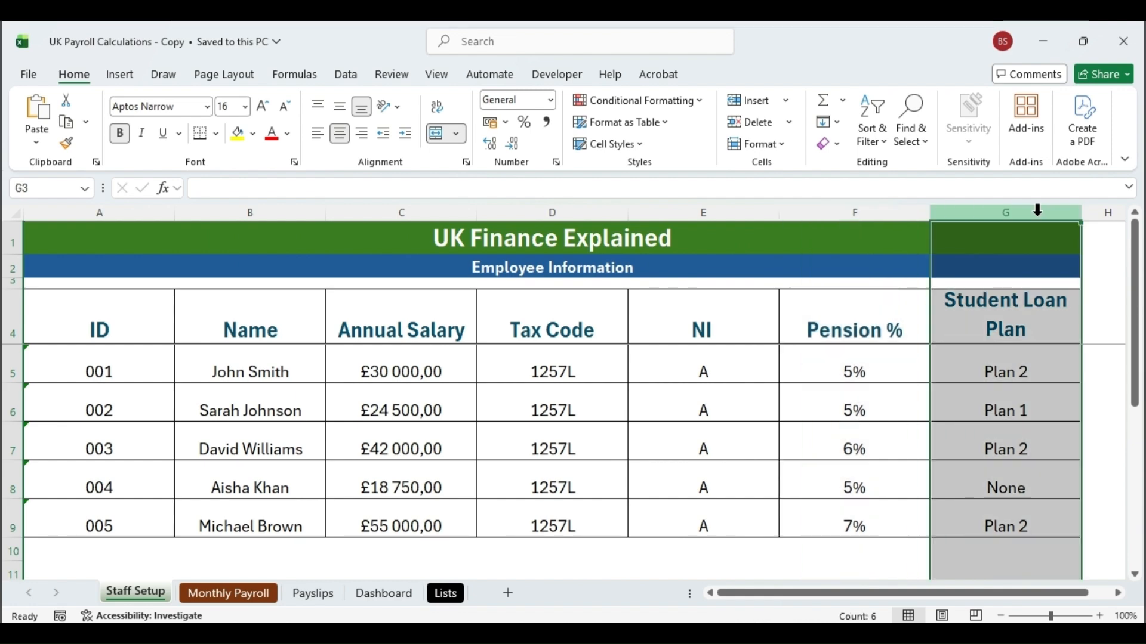
# Check the selectable Student Loan Plan options for employee 001 and review the whole Student Loan Plan column
pyautogui.click(1079, 374)
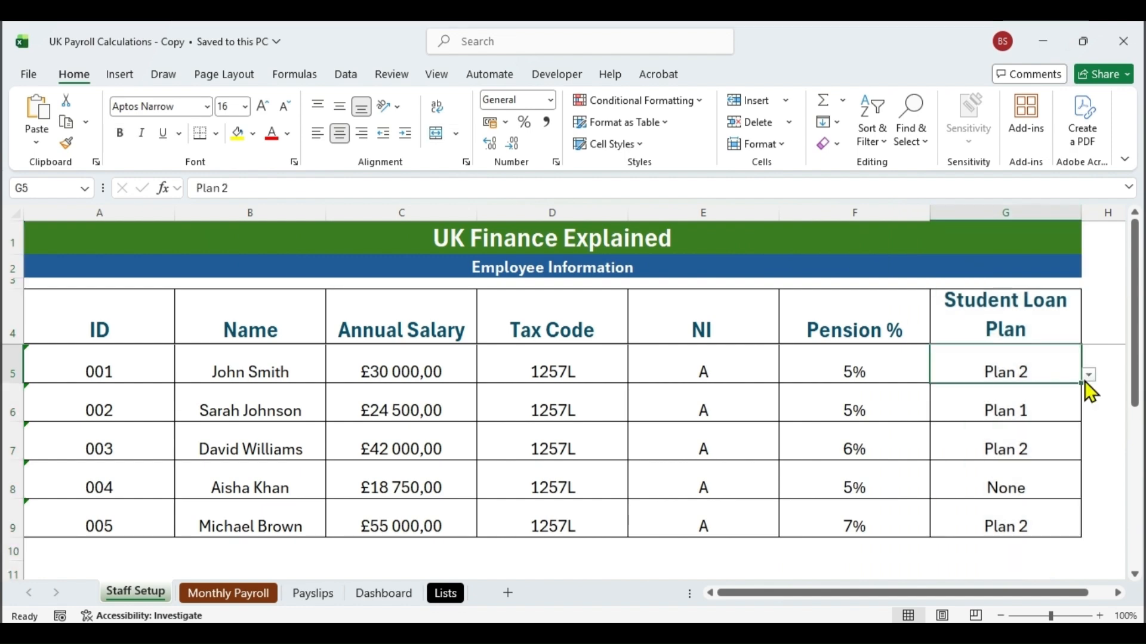
pyautogui.click(1086, 378)
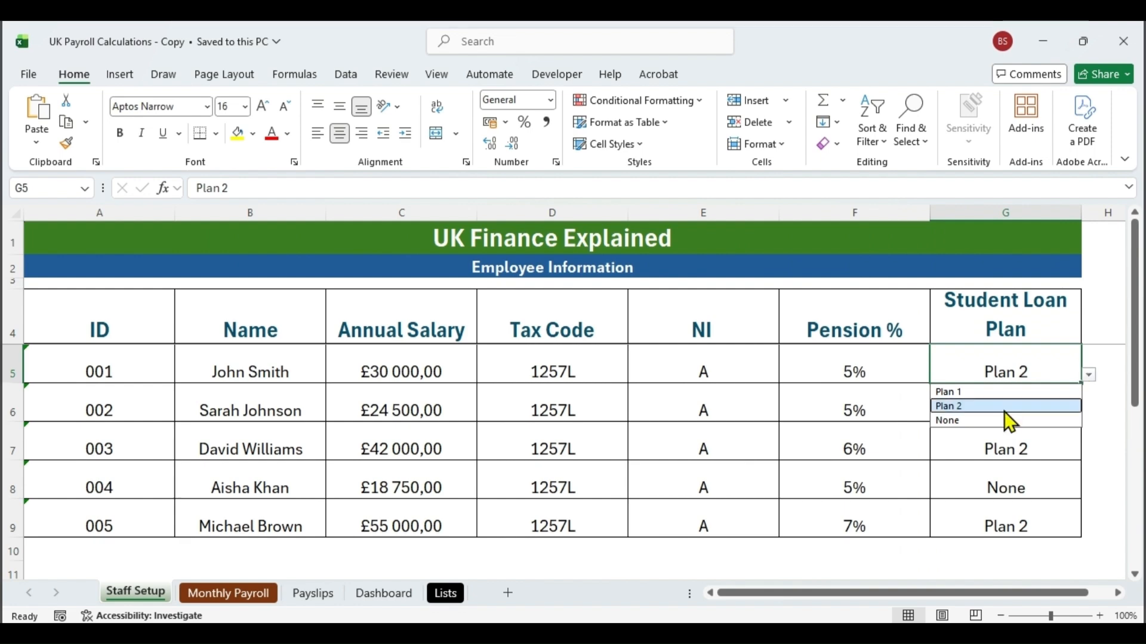
pyautogui.click(995, 210)
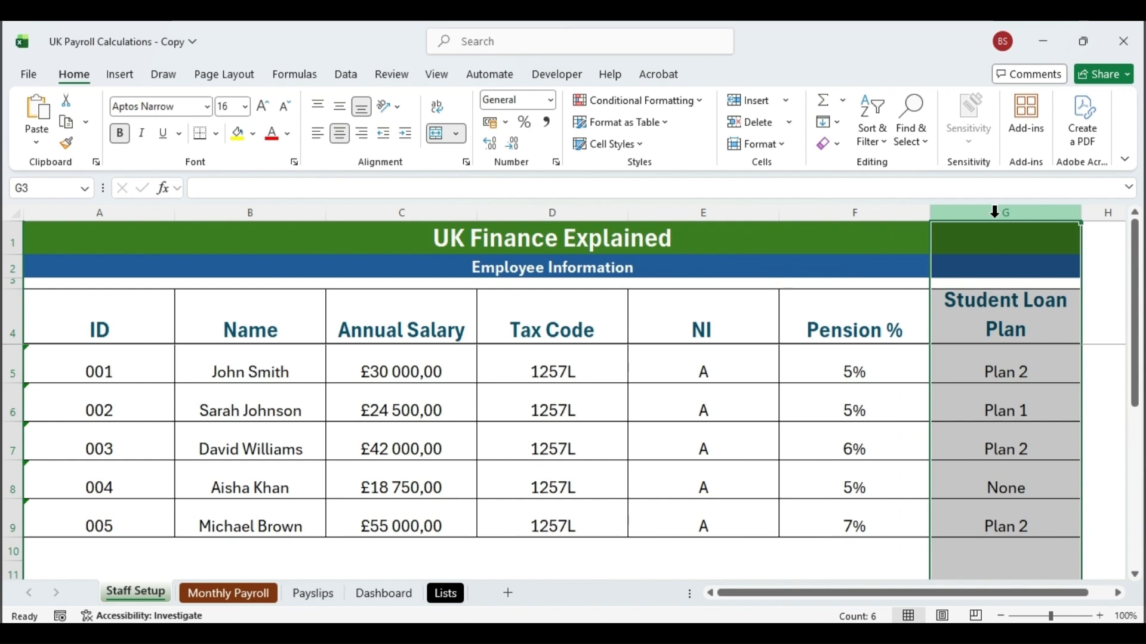
# Review the employee records row by row down to ID 005, and the header row above them
pyautogui.click(100, 557)
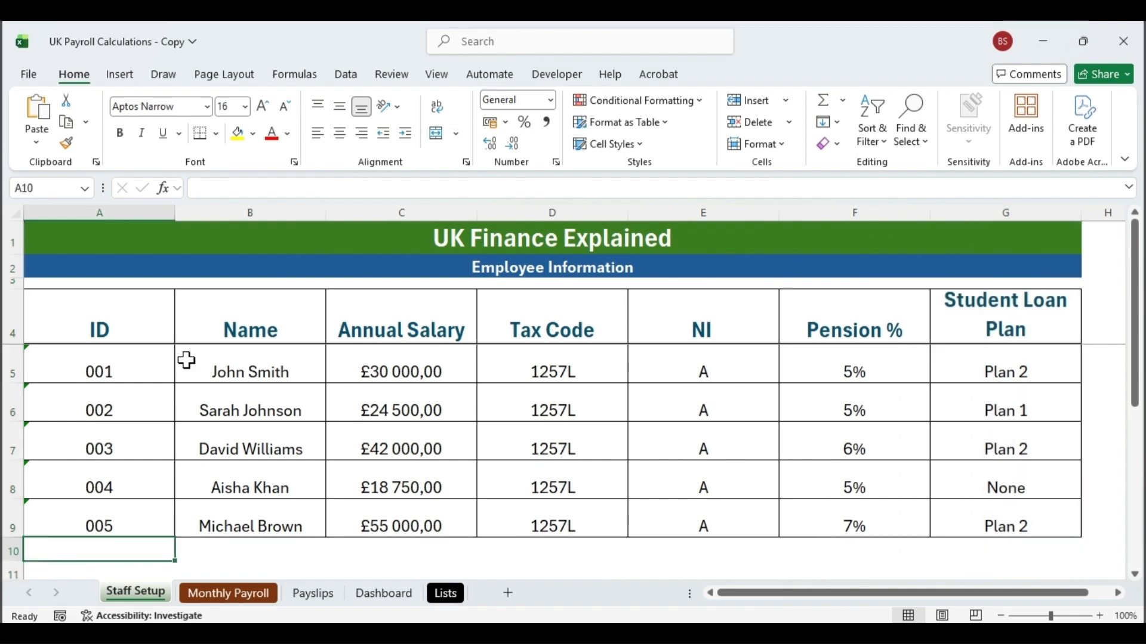
pyautogui.click(5, 381)
pyautogui.click(5, 403)
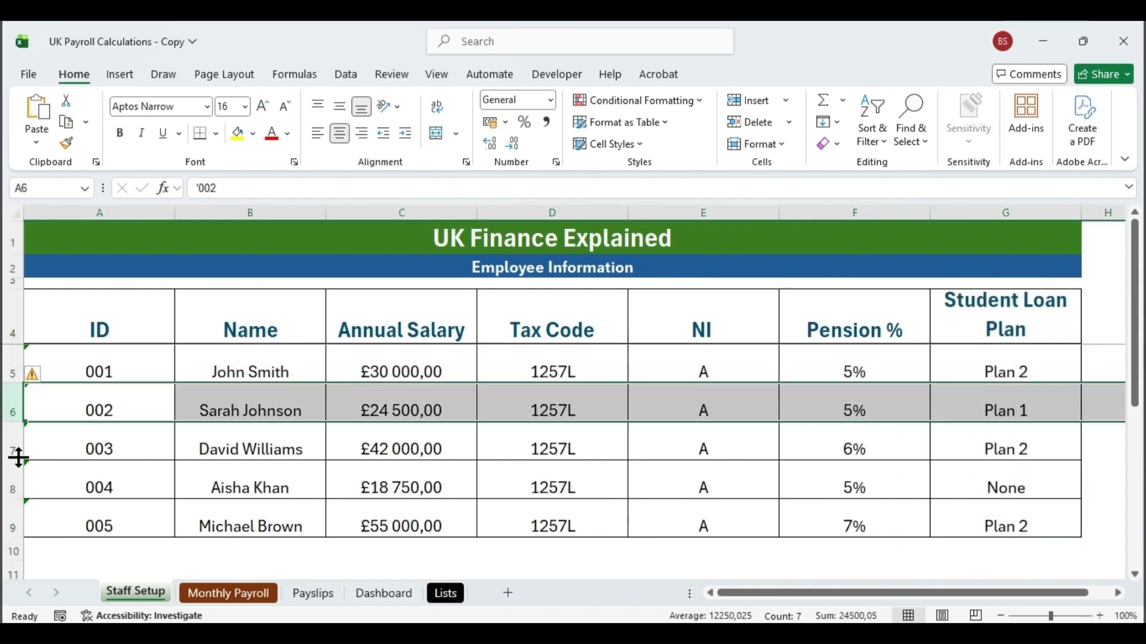
pyautogui.click(6, 452)
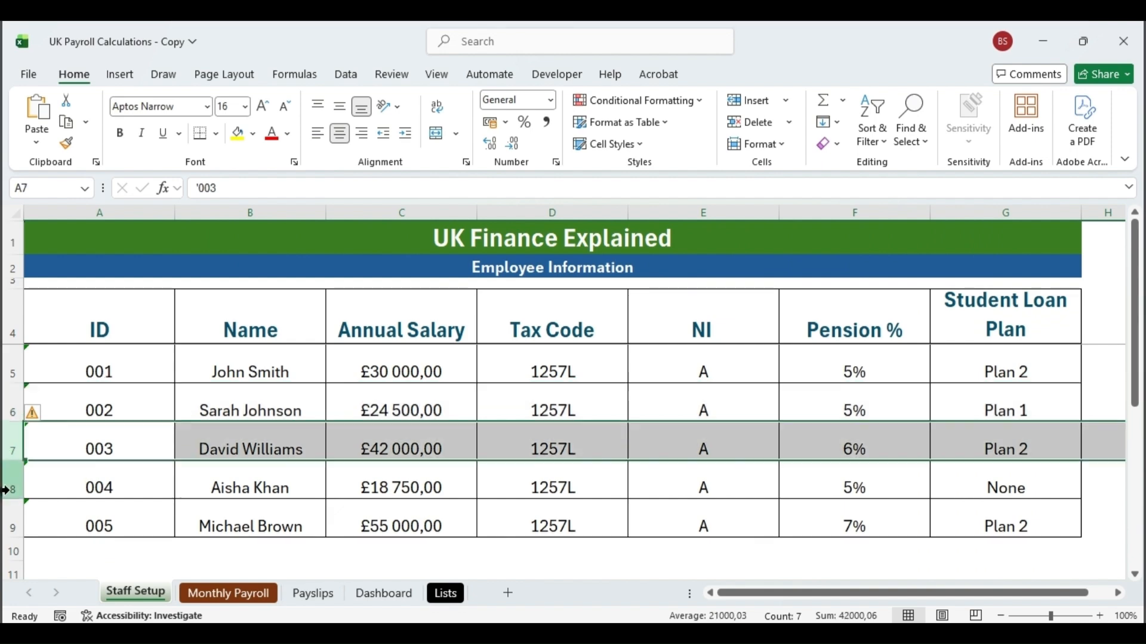
pyautogui.click(5, 490)
pyautogui.click(4, 531)
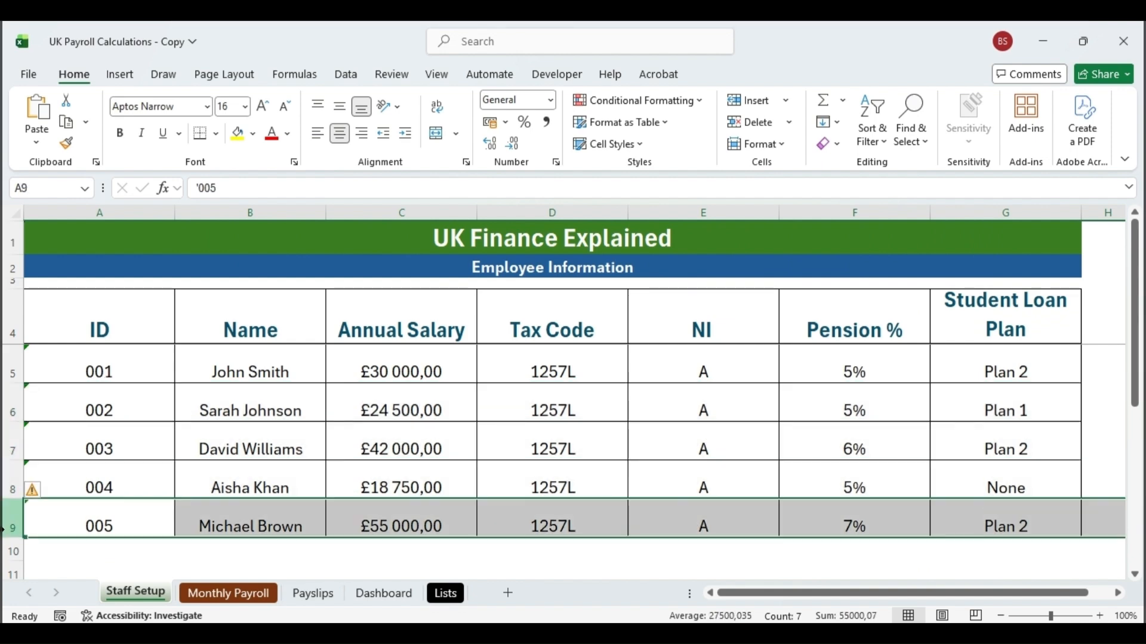
pyautogui.click(11, 316)
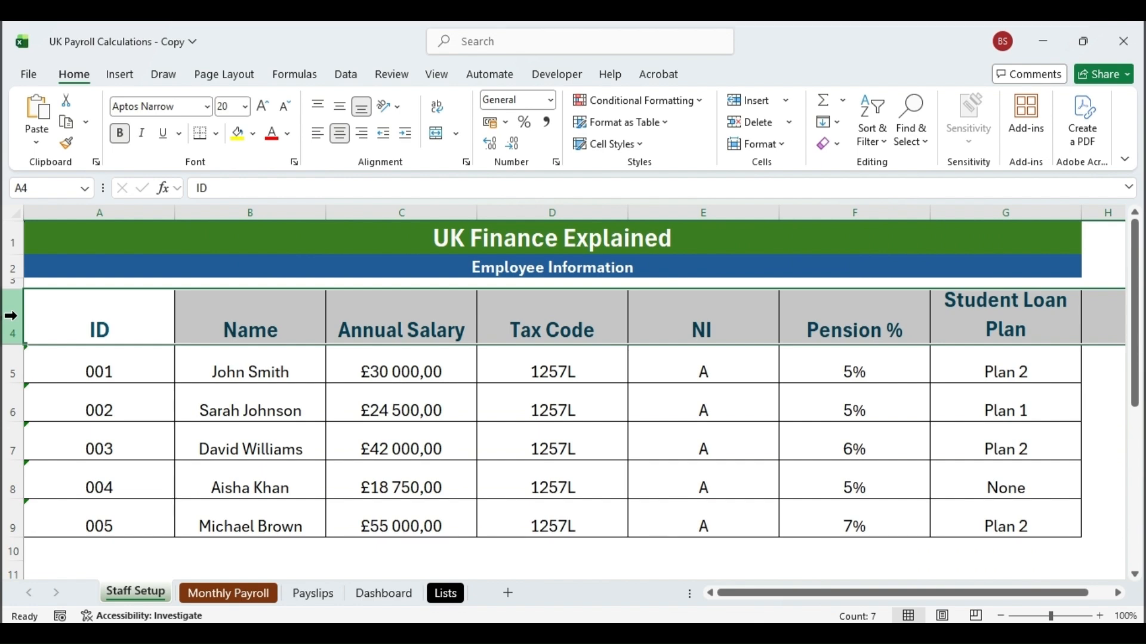
pyautogui.click(91, 558)
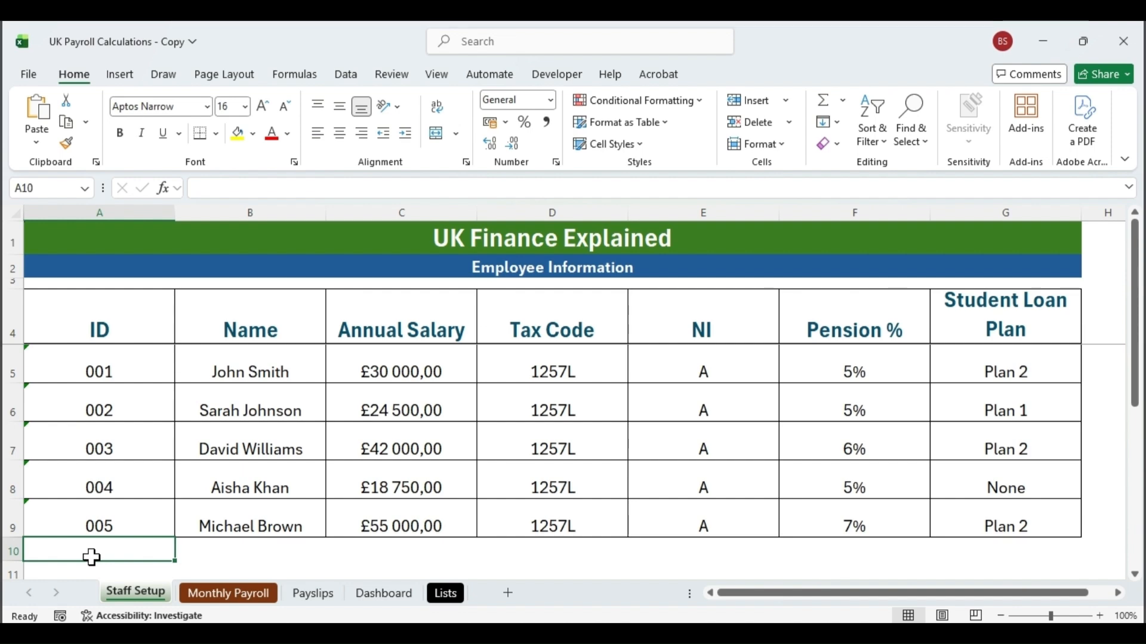
# Convert the employee data in A4:G9, including its headers, into an Excel table
pyautogui.doubleClick(117, 330)
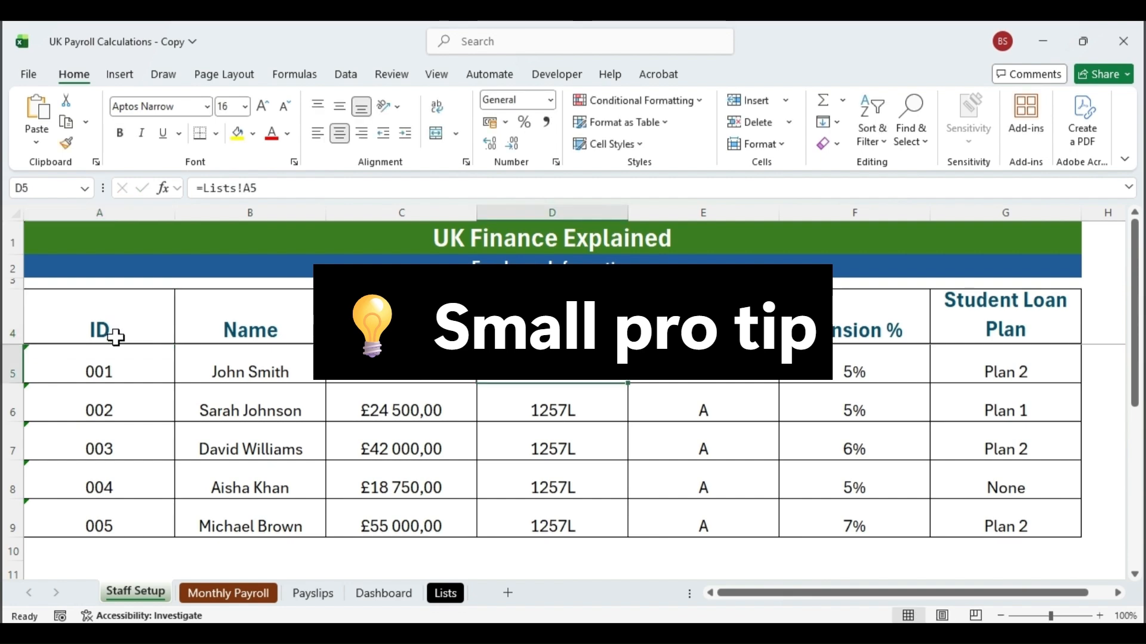
pyautogui.moveTo(115, 337); pyautogui.dragTo(979, 525)
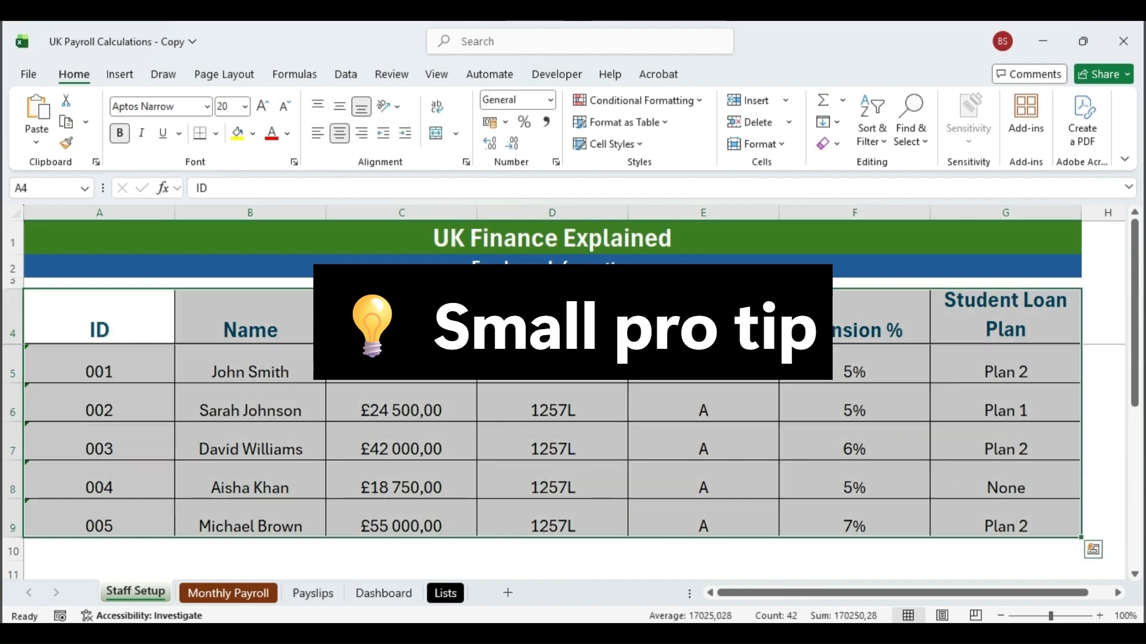
pyautogui.click(126, 75)
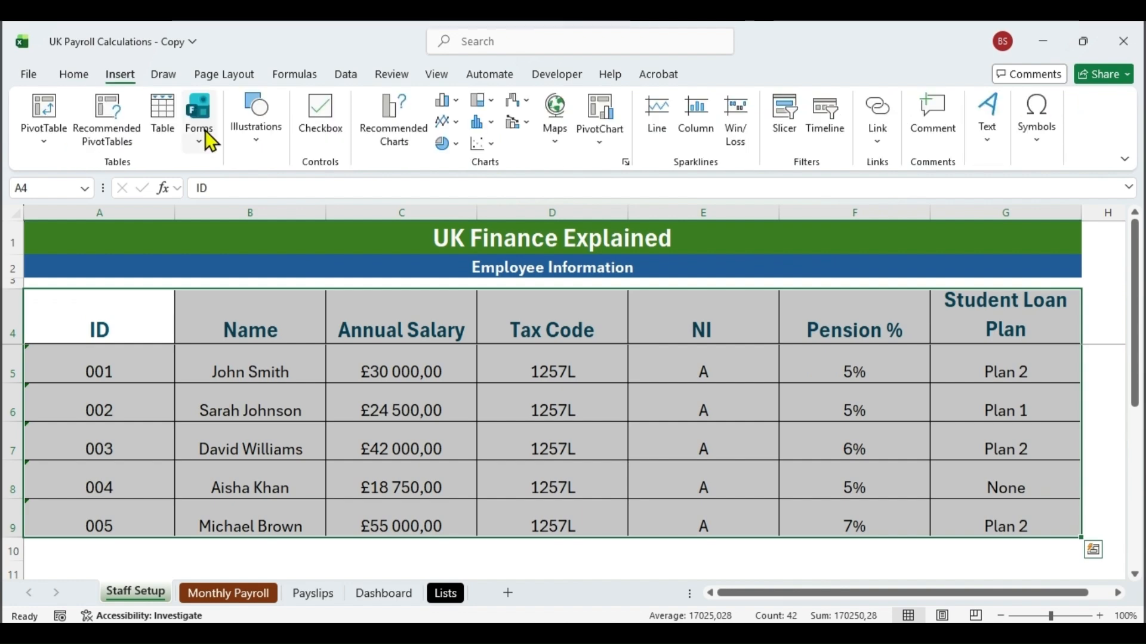
pyautogui.click(167, 127)
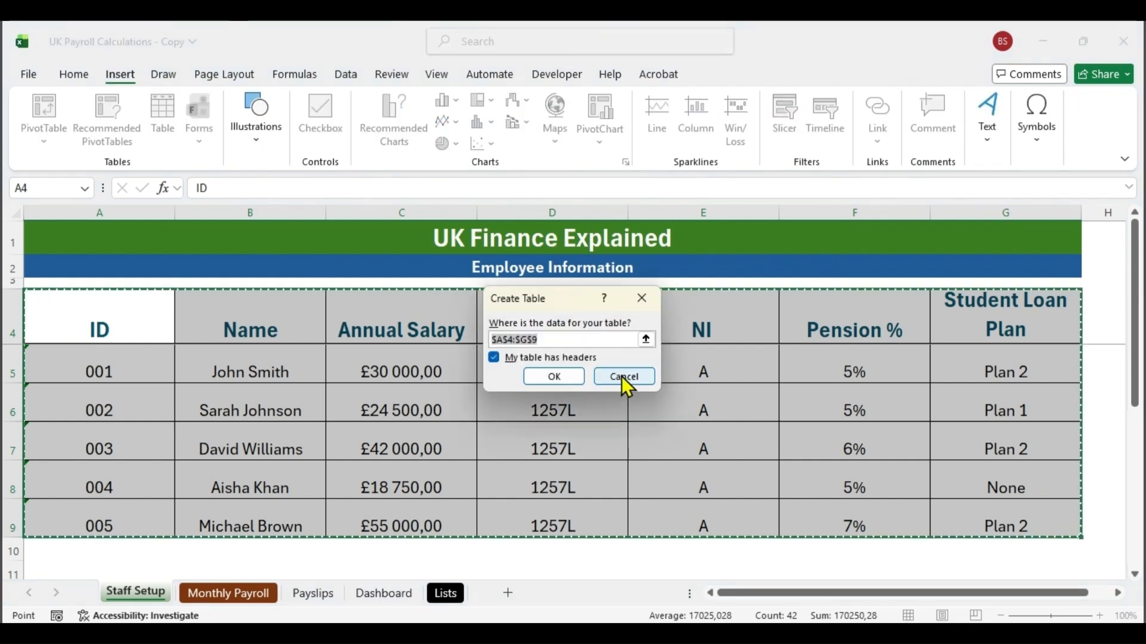
pyautogui.click(575, 387)
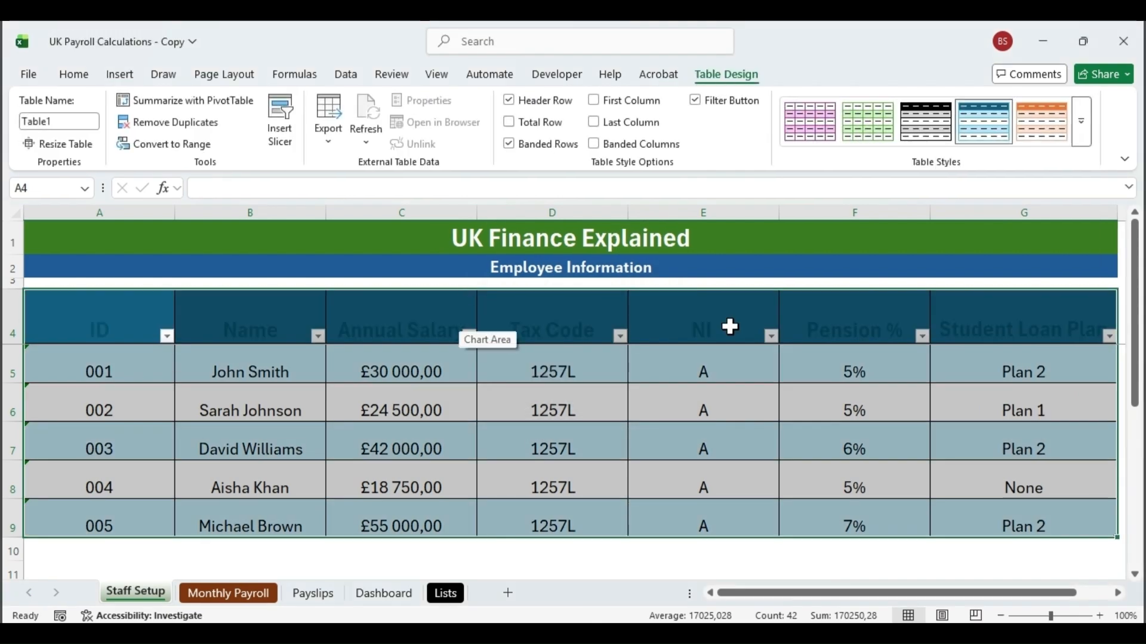
# Apply the Dark Green, Table Style Medium 4 style to the employee table
pyautogui.click(871, 113)
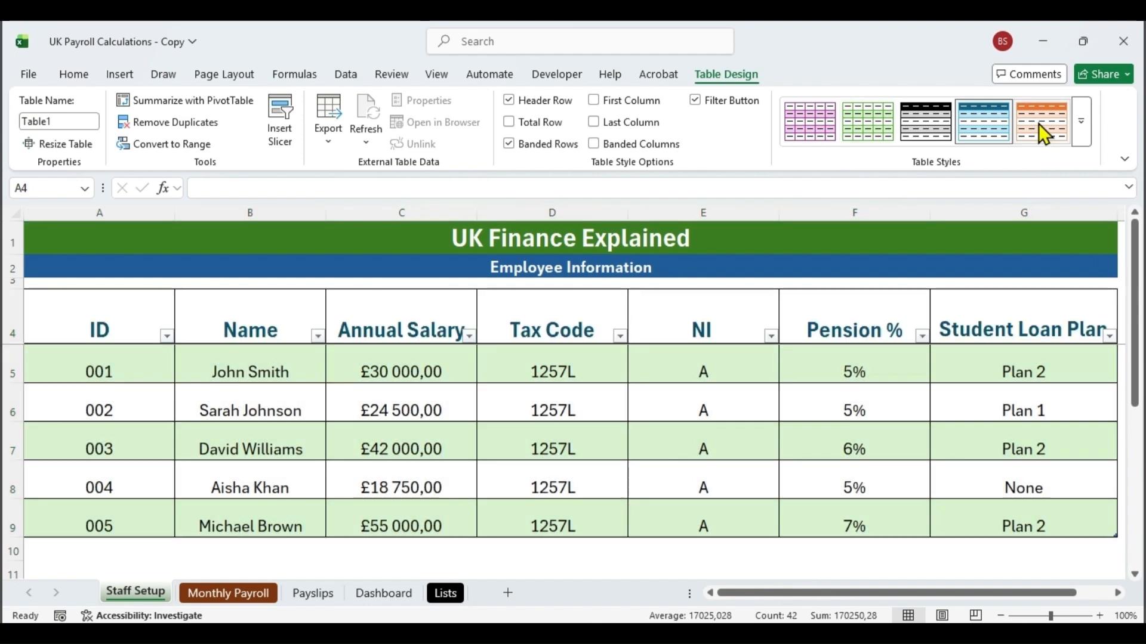
pyautogui.click(1081, 122)
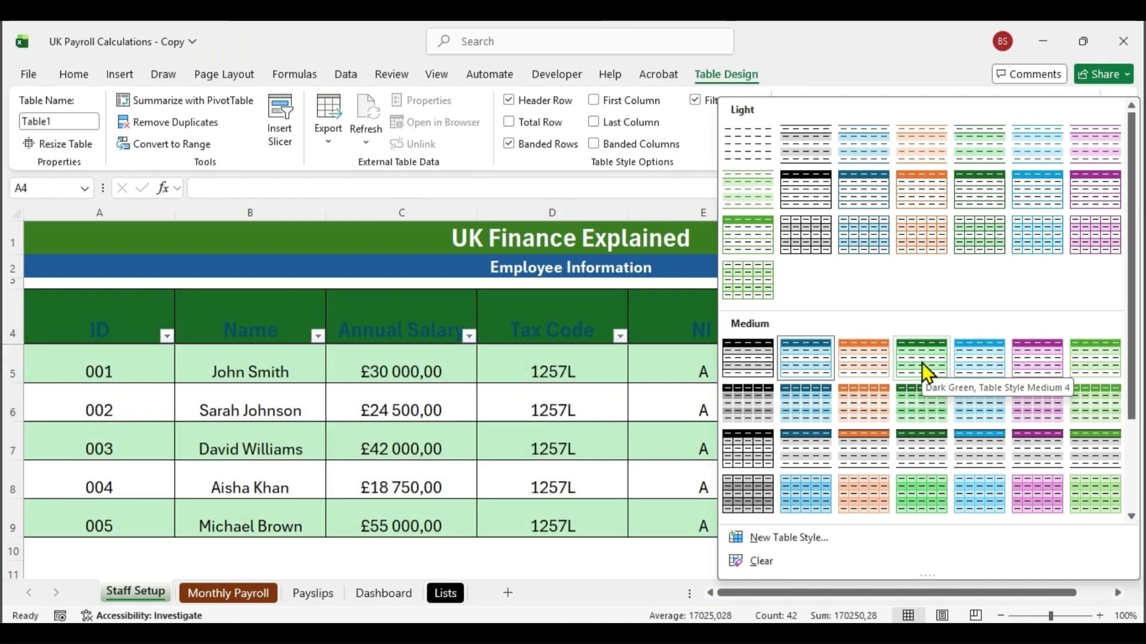
pyautogui.click(921, 363)
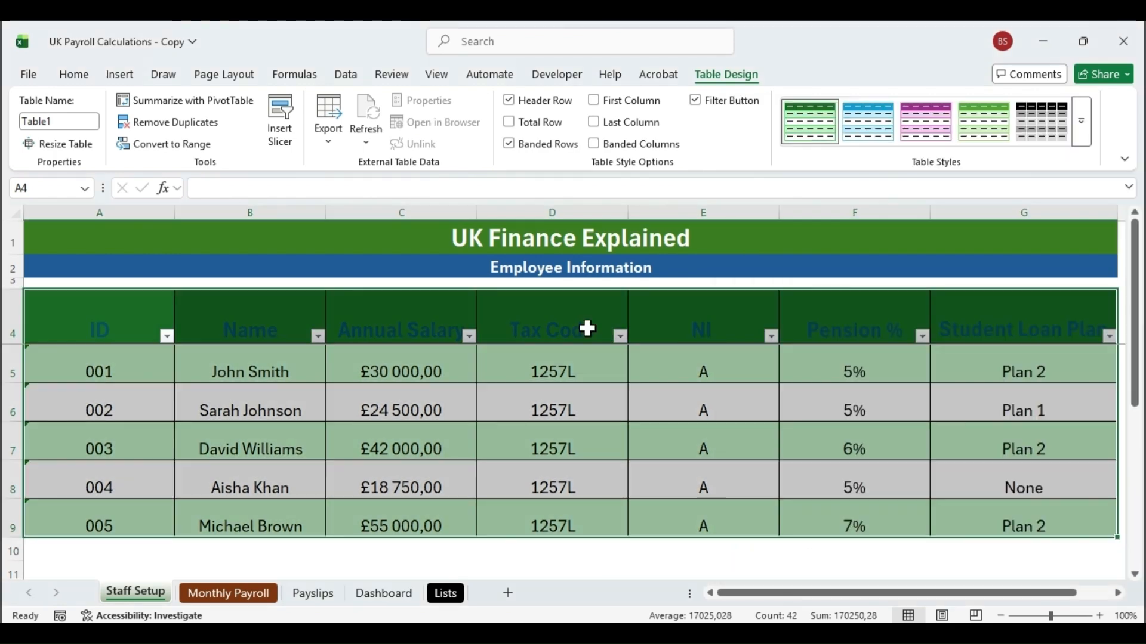
# Change the font colour of the employee table's header row A4:G4 to white
pyautogui.click(105, 309)
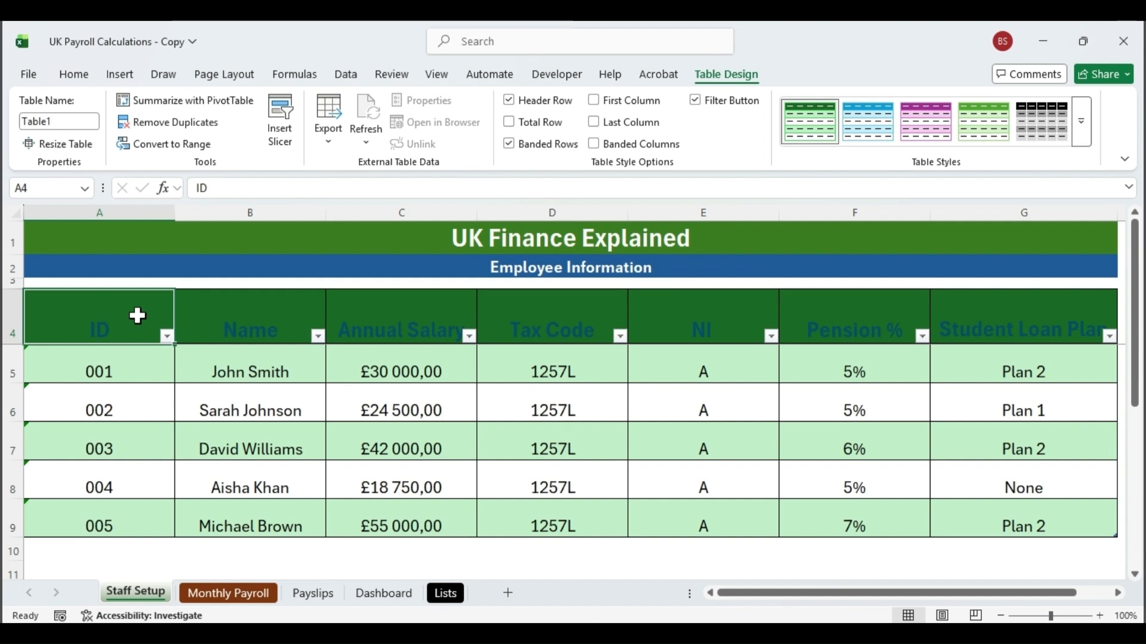
pyautogui.moveTo(137, 315); pyautogui.dragTo(965, 326)
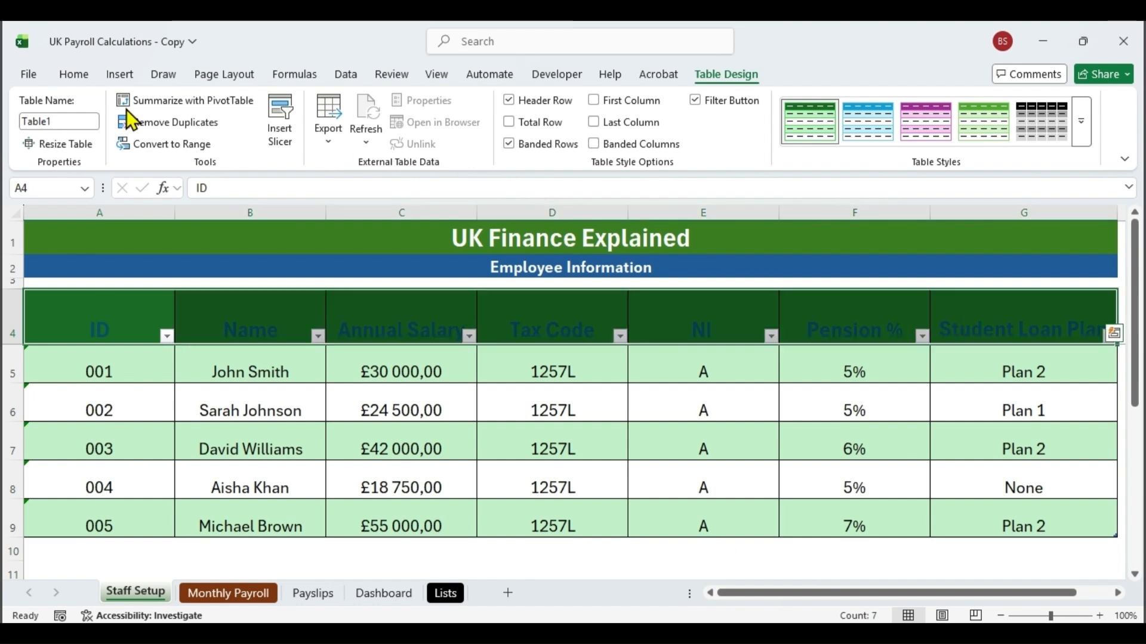
pyautogui.click(74, 75)
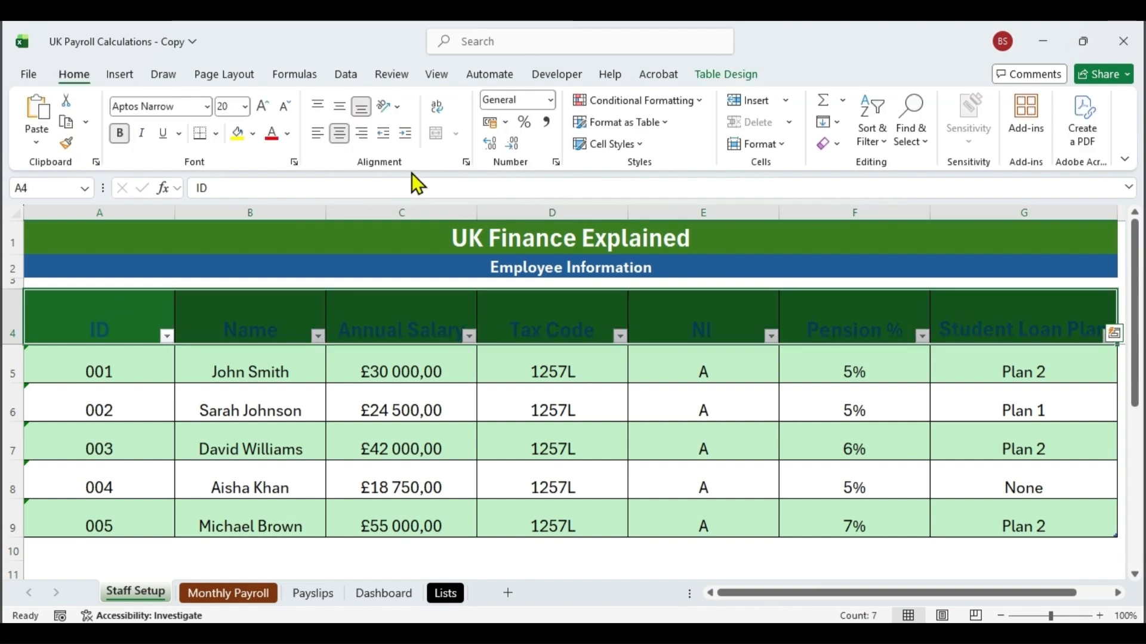
pyautogui.click(279, 132)
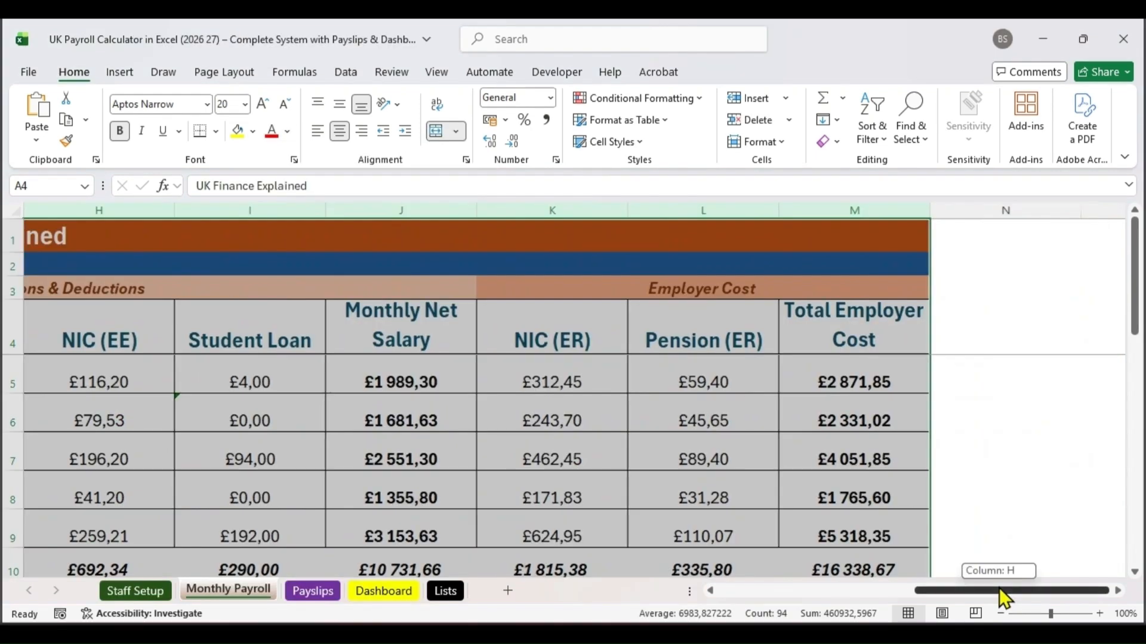
# Review the PAYE, NIC (EE) and Student Loan columns on the Monthly Payroll sheet
pyautogui.moveTo(999, 588); pyautogui.dragTo(889, 606)
pyautogui.click(782, 334)
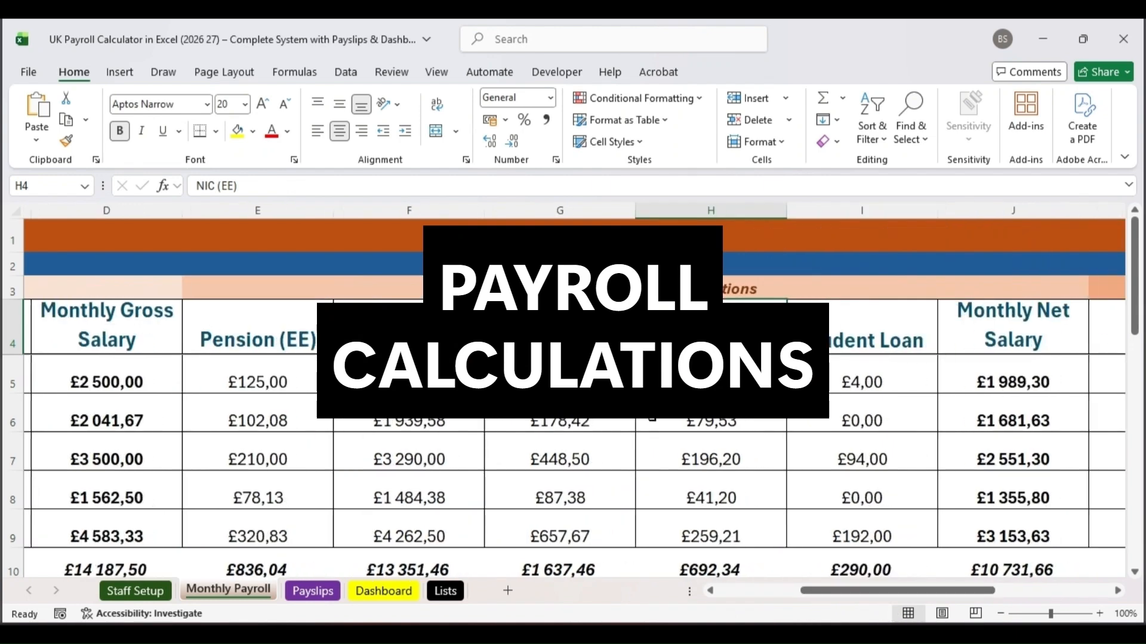
pyautogui.click(567, 204)
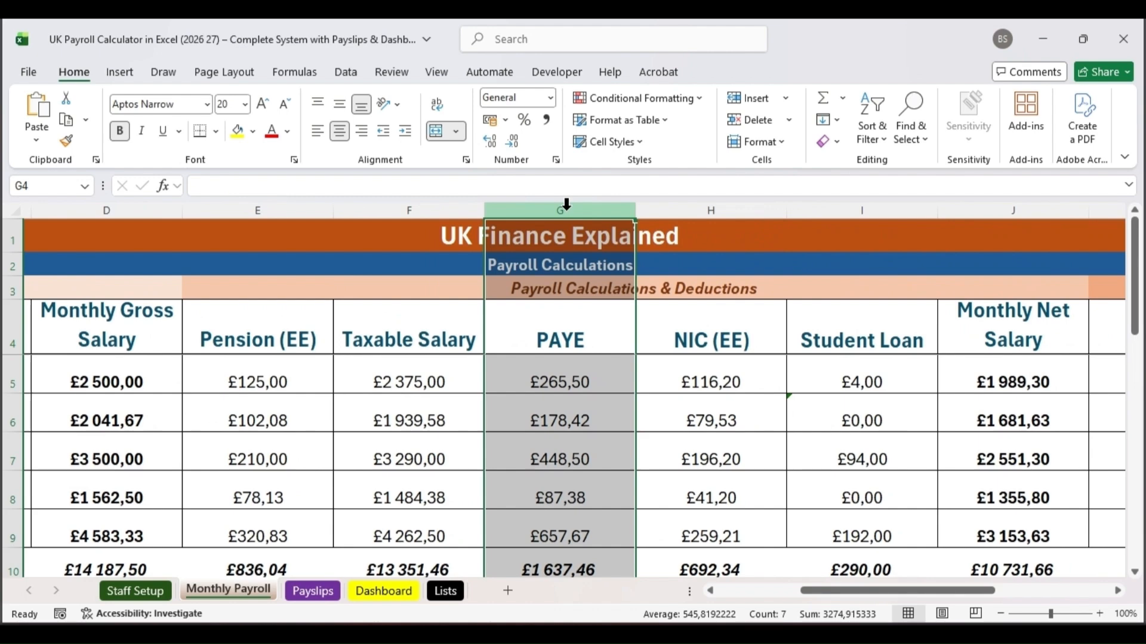
pyautogui.click(689, 203)
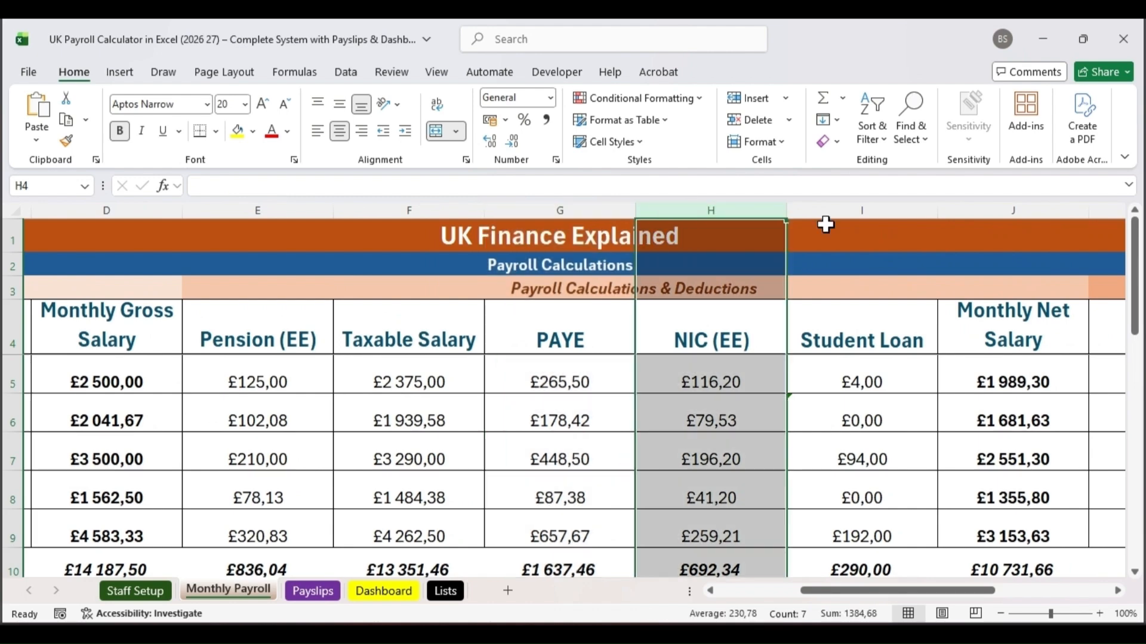
pyautogui.click(829, 210)
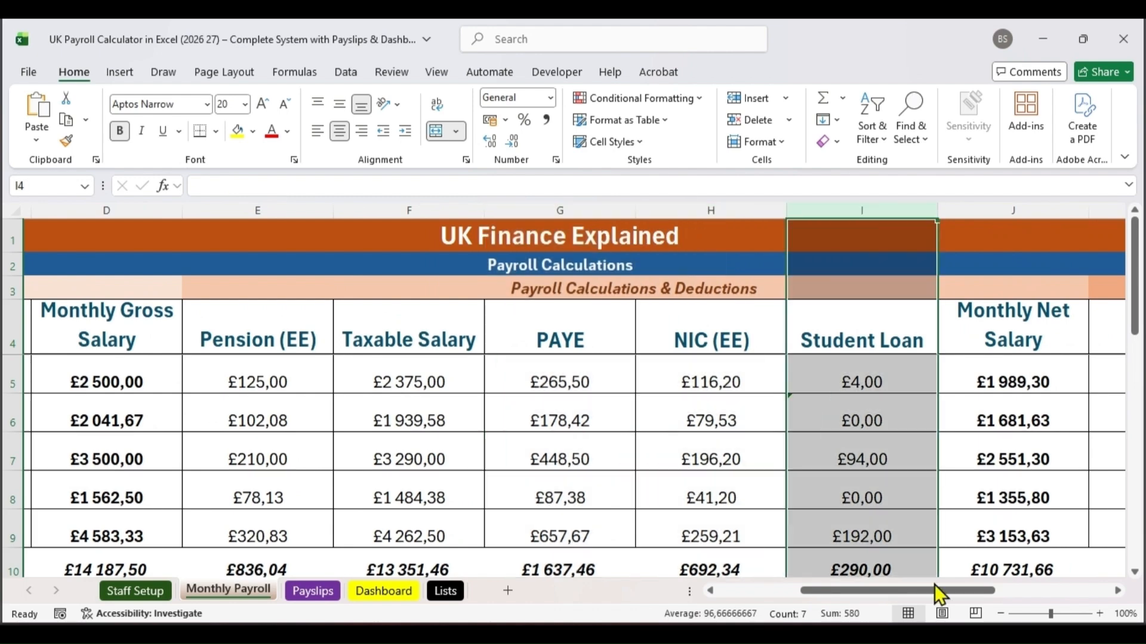
pyautogui.moveTo(935, 591); pyautogui.dragTo(811, 592)
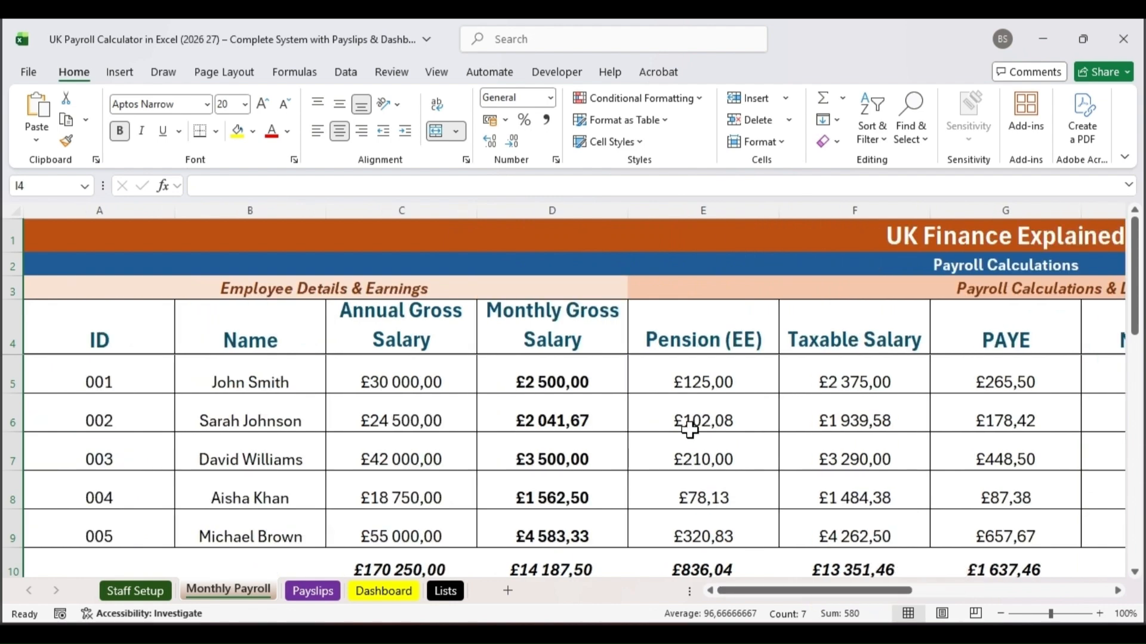
# Inspect the Employee Details & Earnings section heading in A3 without changing its text
pyautogui.click(301, 285)
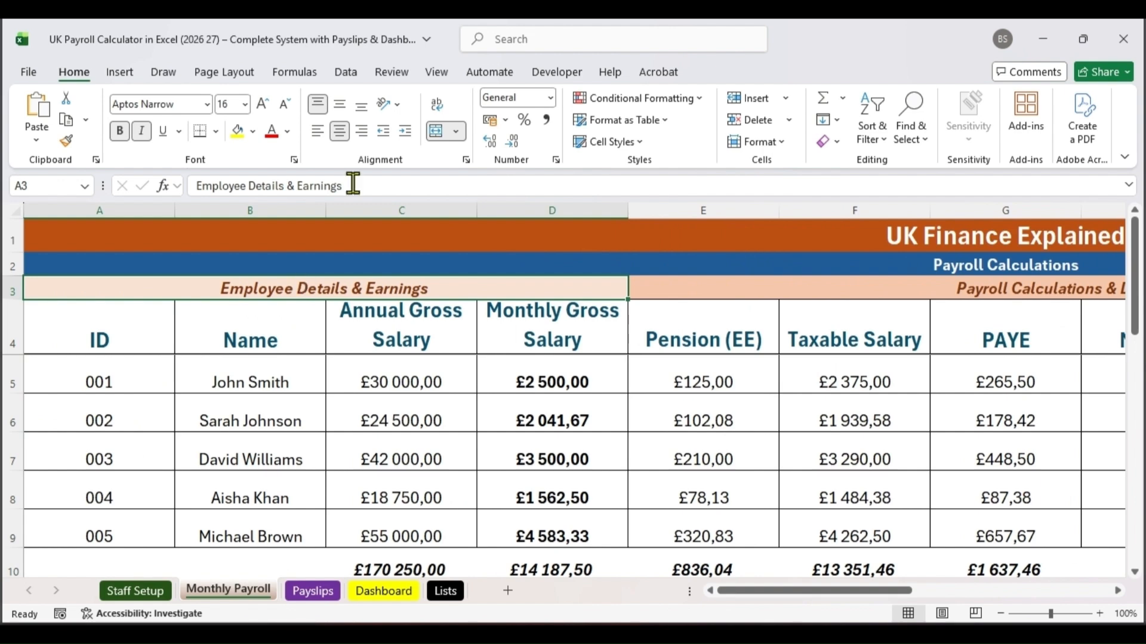
pyautogui.tripleClick(393, 179)
pyautogui.click(402, 186)
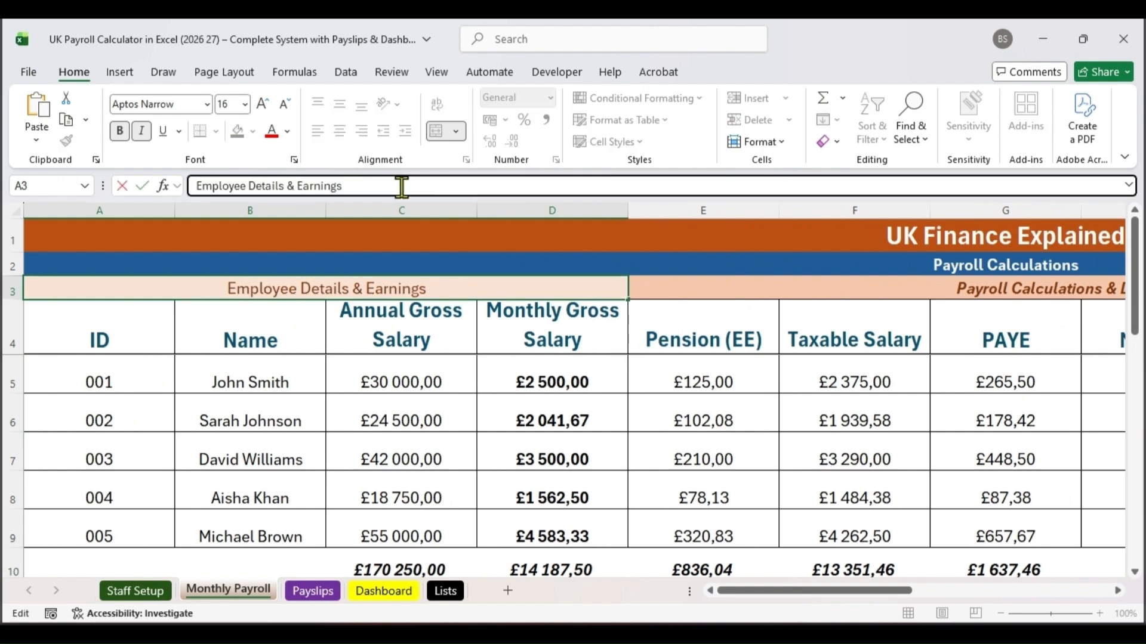
pyautogui.press('Escape')
pyautogui.press('Return')
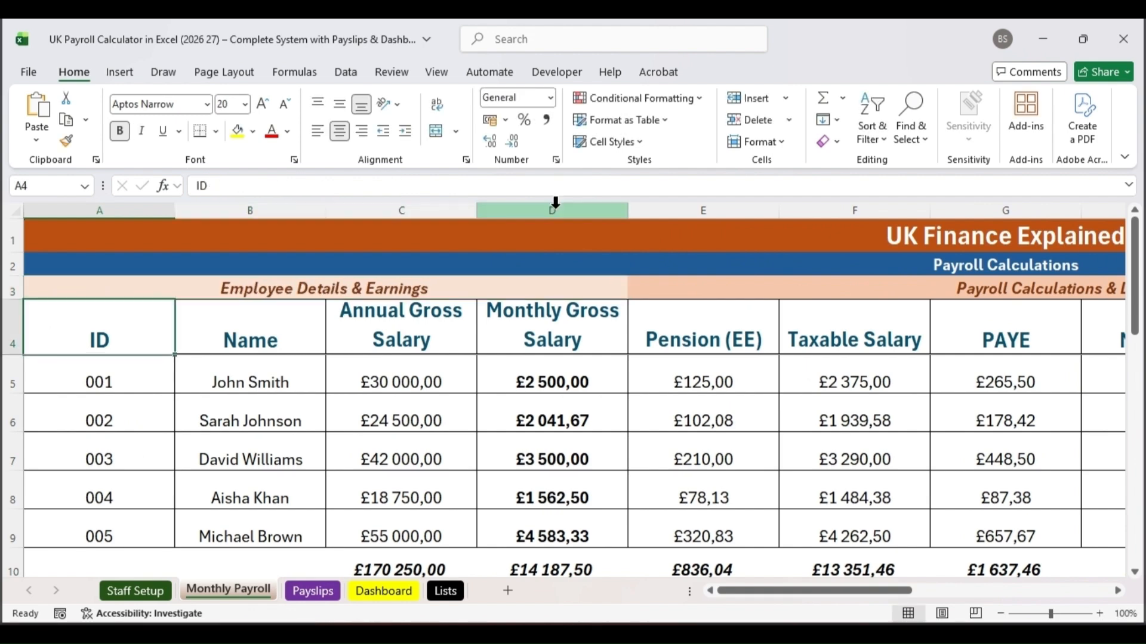
# Review the ID, Name, Annual Gross Salary and Monthly Gross Salary columns, and columns A to C together
pyautogui.moveTo(555, 203); pyautogui.dragTo(130, 212)
pyautogui.click(134, 206)
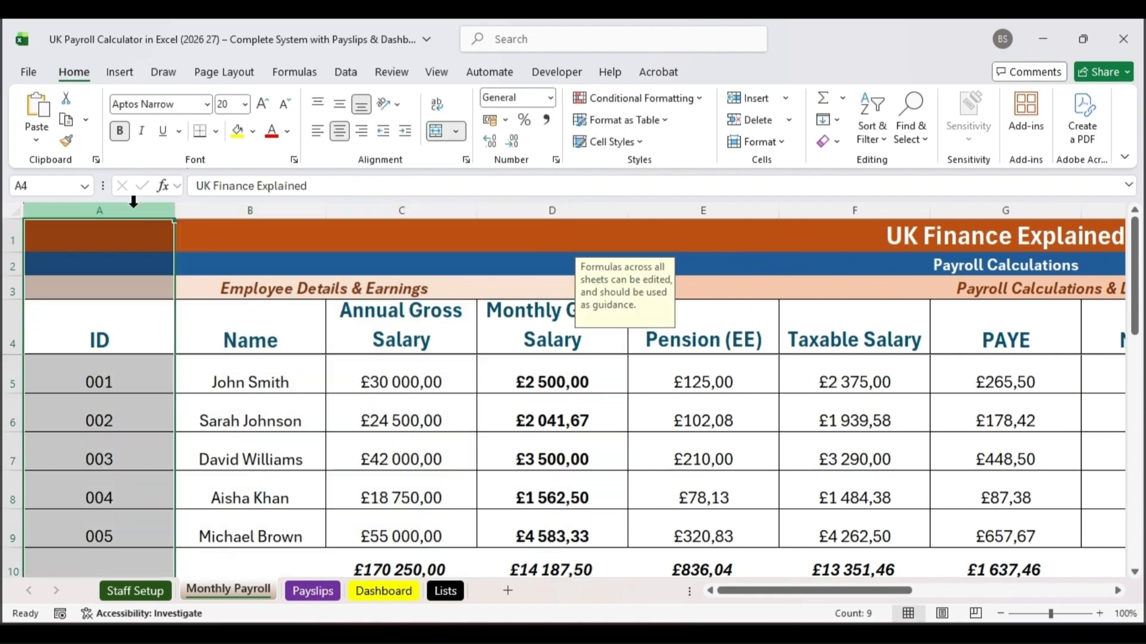
pyautogui.click(250, 209)
pyautogui.click(411, 210)
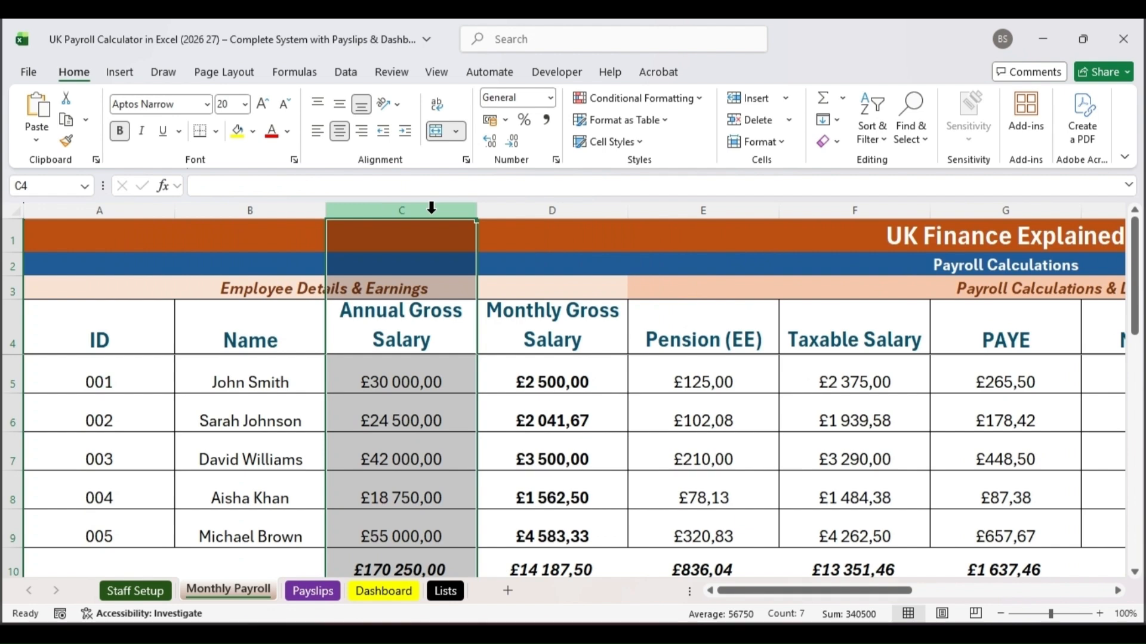
pyautogui.click(556, 209)
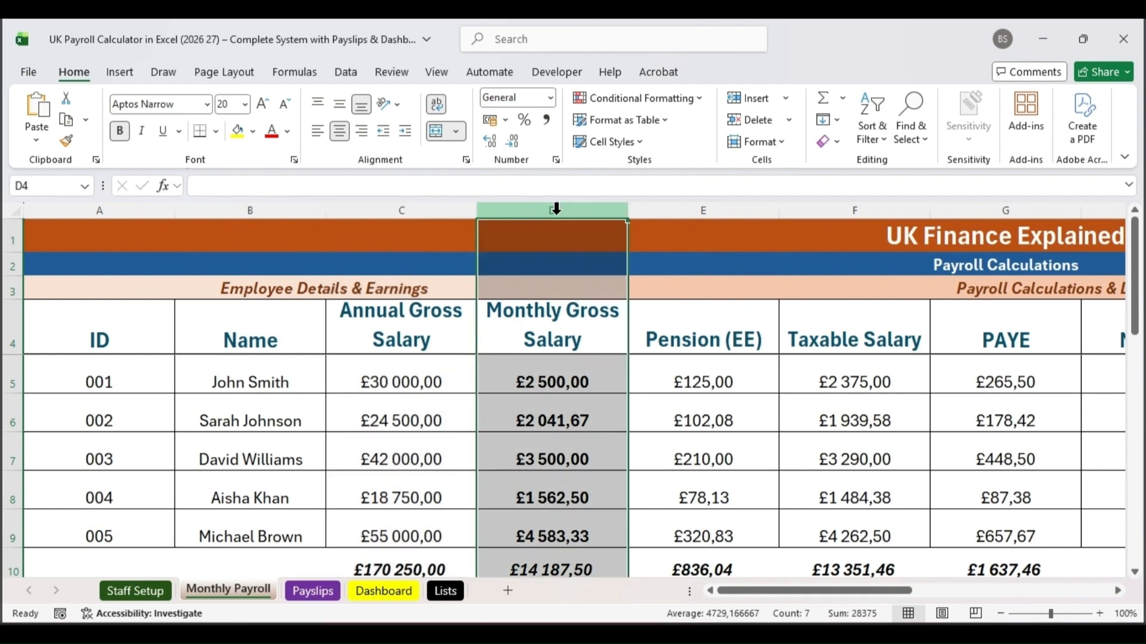
pyautogui.moveTo(418, 210); pyautogui.dragTo(135, 207)
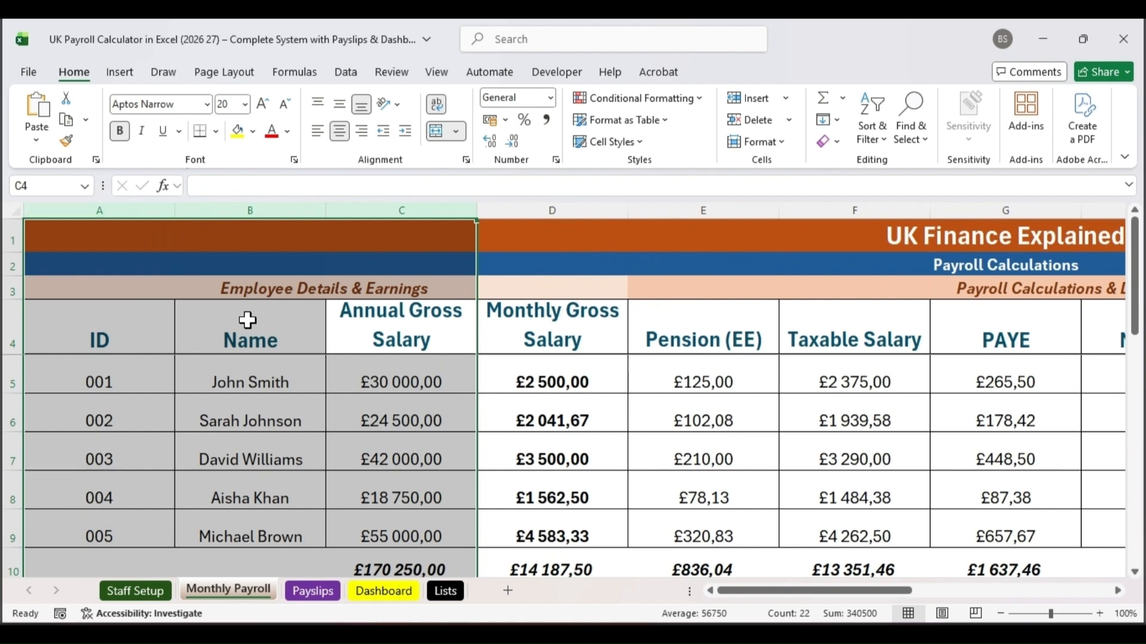
# Examine the formula in A5 that links the first employee ID to the Staff Setup sheet
pyautogui.click(149, 373)
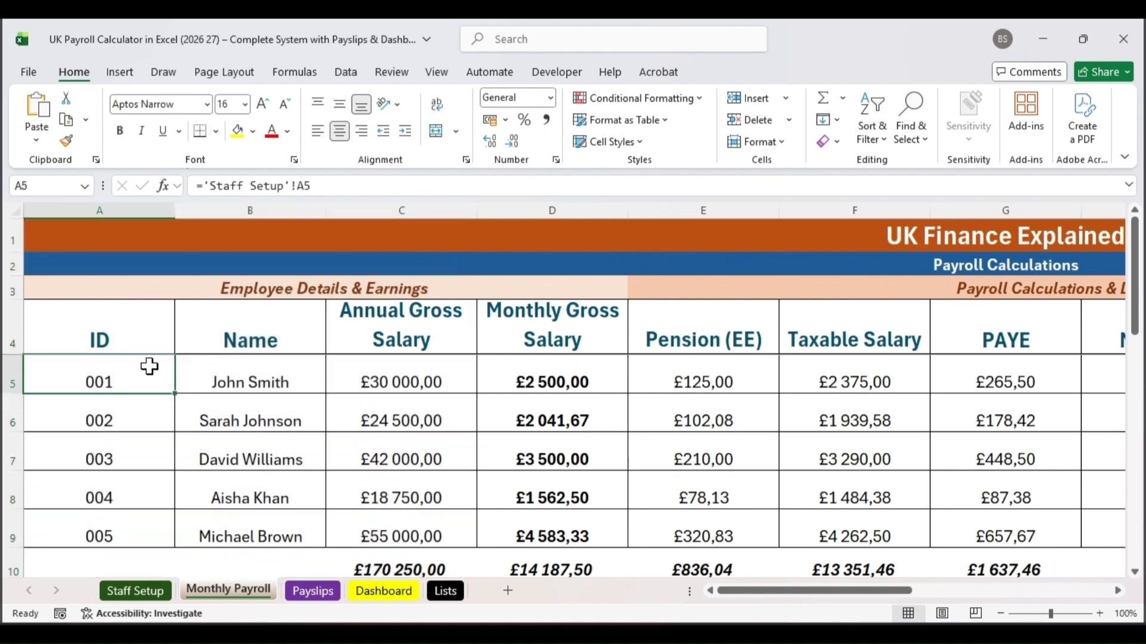
pyautogui.tripleClick(314, 184)
pyautogui.click(340, 184)
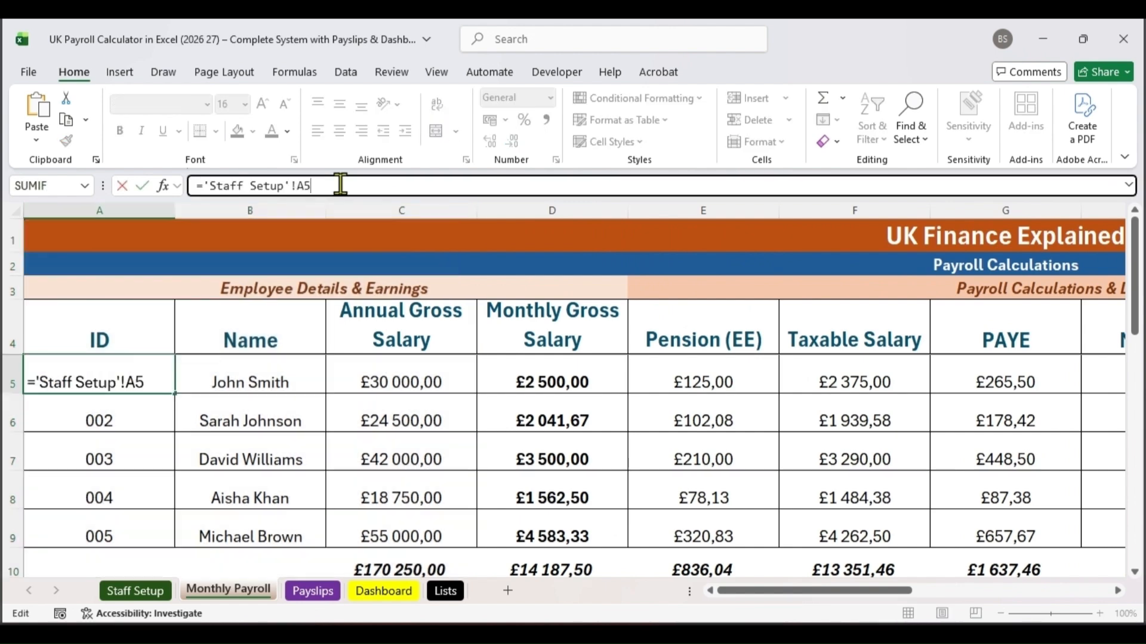
pyautogui.press('Return')
pyautogui.press('Up')
# Examine the IFERROR/VLOOKUP formulas behind the Name in B5 and the Annual Gross Salary in C5
pyautogui.press('Right')
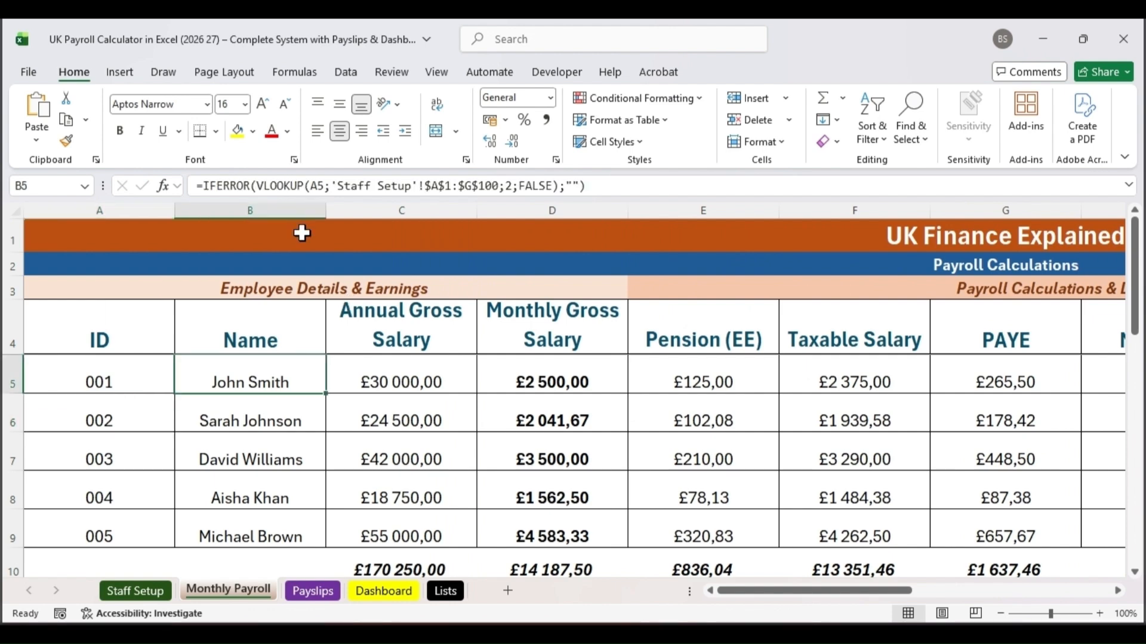
pyautogui.moveTo(604, 179); pyautogui.dragTo(190, 179)
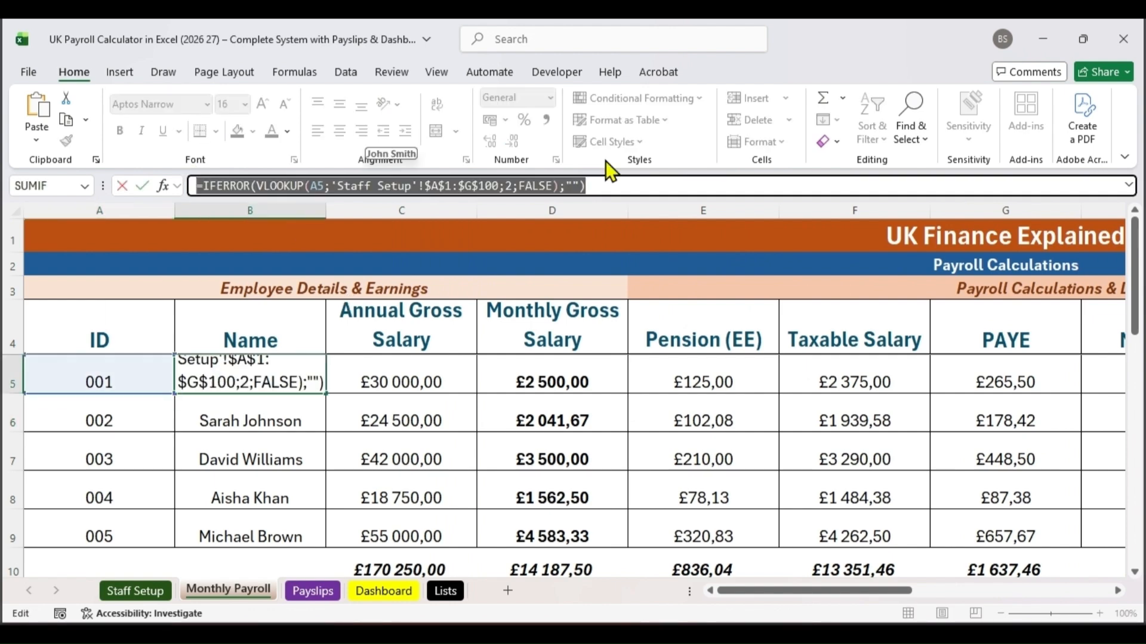
pyautogui.click(618, 185)
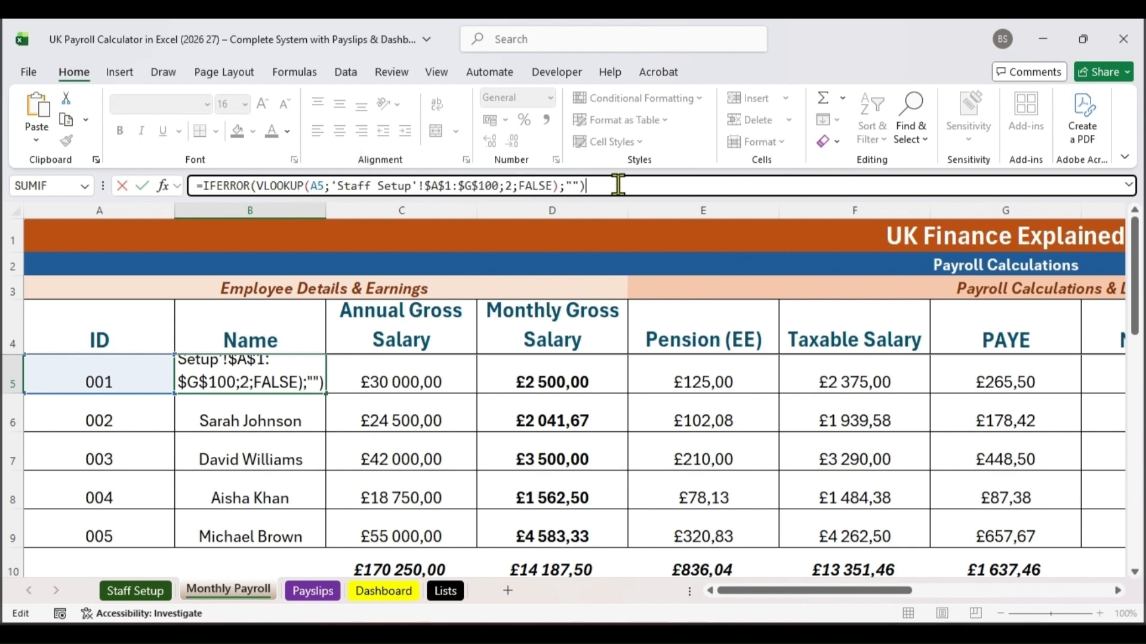
pyautogui.press('Return')
pyautogui.click(396, 384)
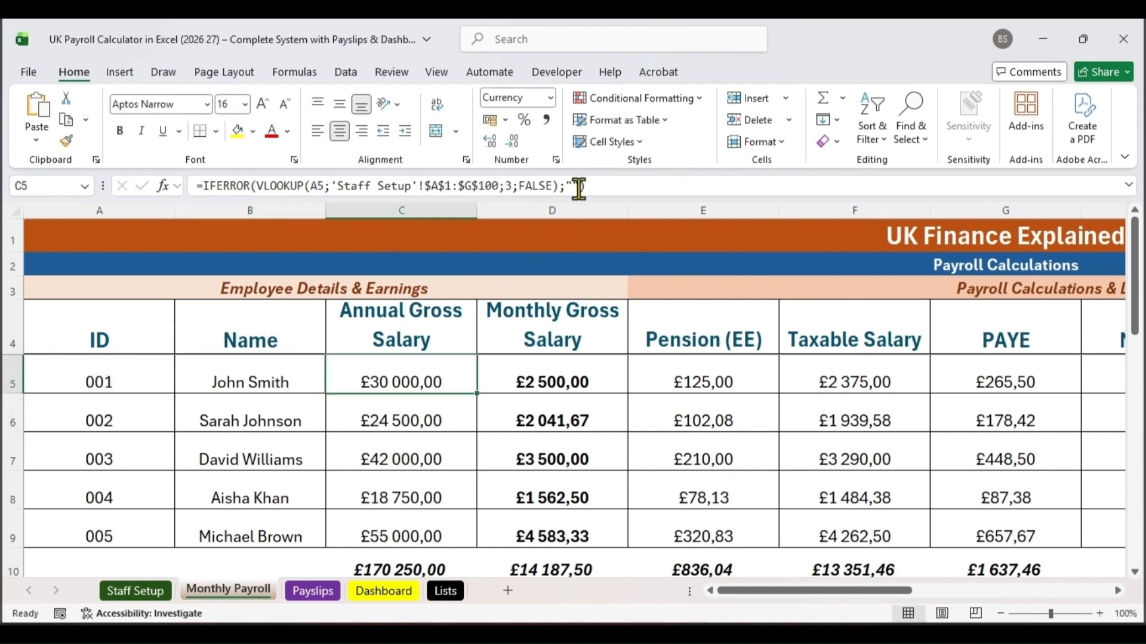
pyautogui.tripleClick(578, 187)
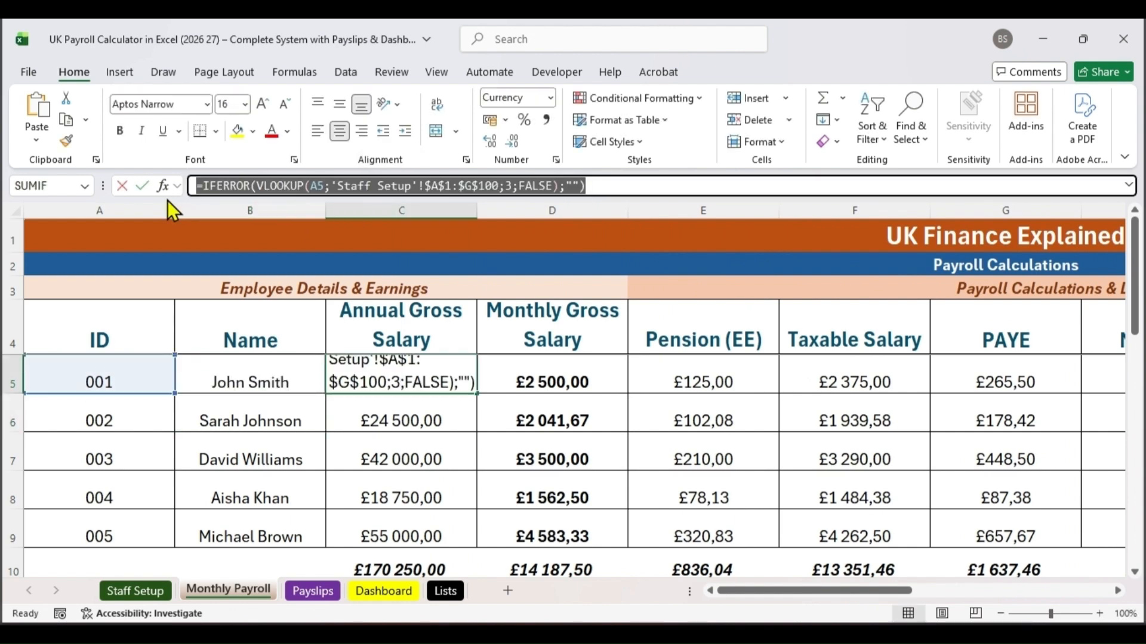
pyautogui.click(656, 186)
pyautogui.press('Return')
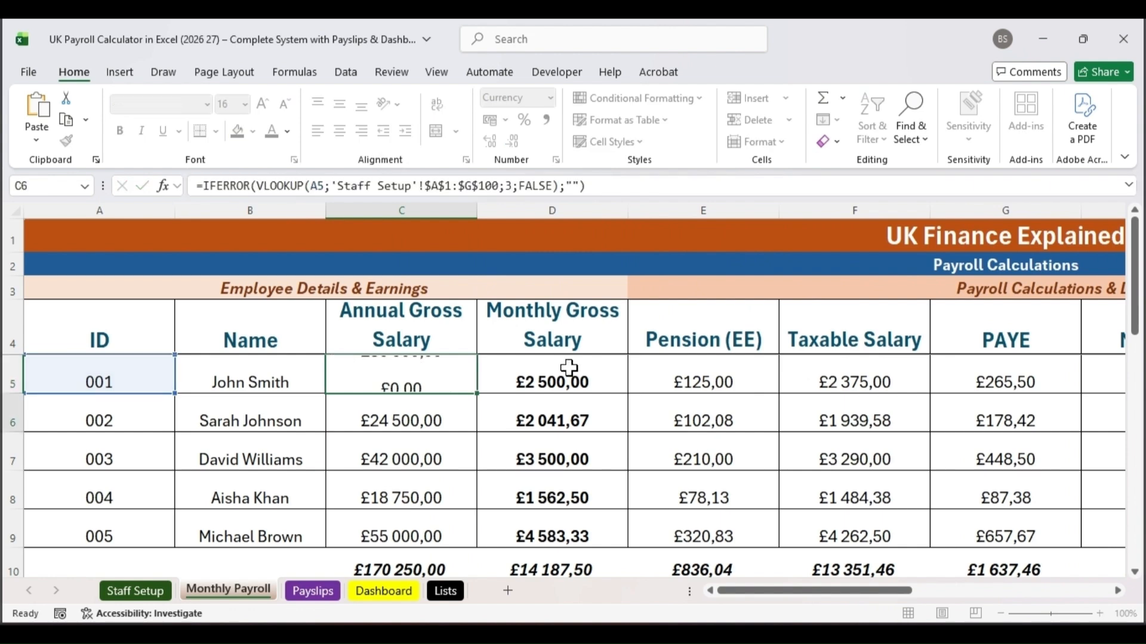
# Clear the contents of the Monthly Gross Salary cells D5:D9
pyautogui.click(561, 375)
pyautogui.moveTo(561, 375); pyautogui.dragTo(555, 525)
pyautogui.rightClick(555, 525)
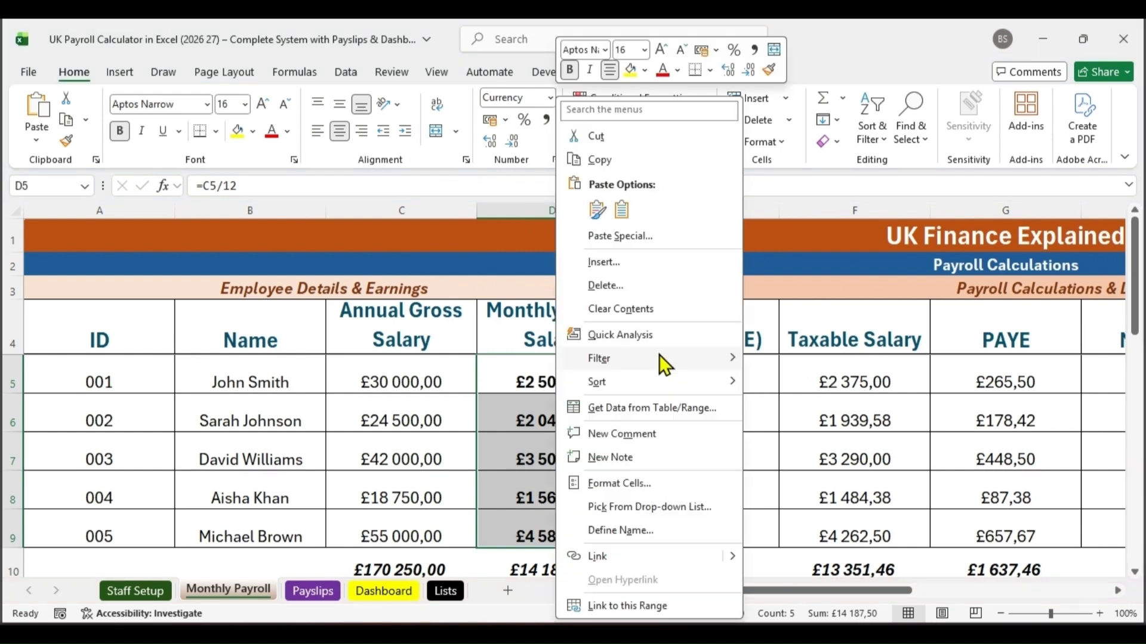
pyautogui.click(648, 307)
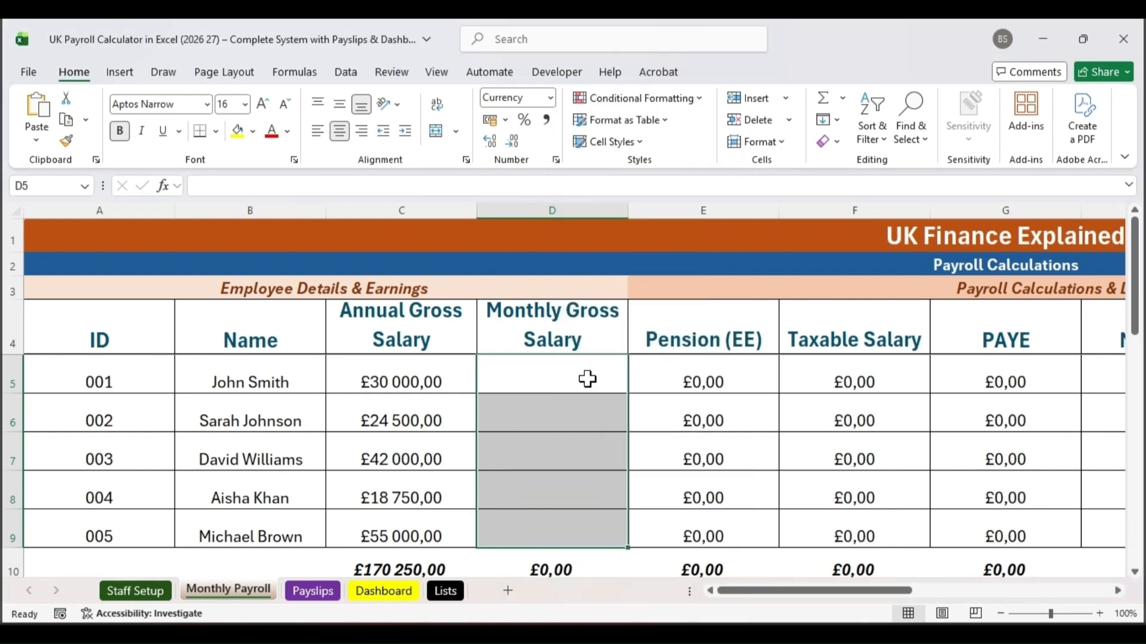
# Enter the formula =C5/12 in D5 to calculate employee 001's monthly gross salary
pyautogui.click(573, 375)
pyautogui.write('=')
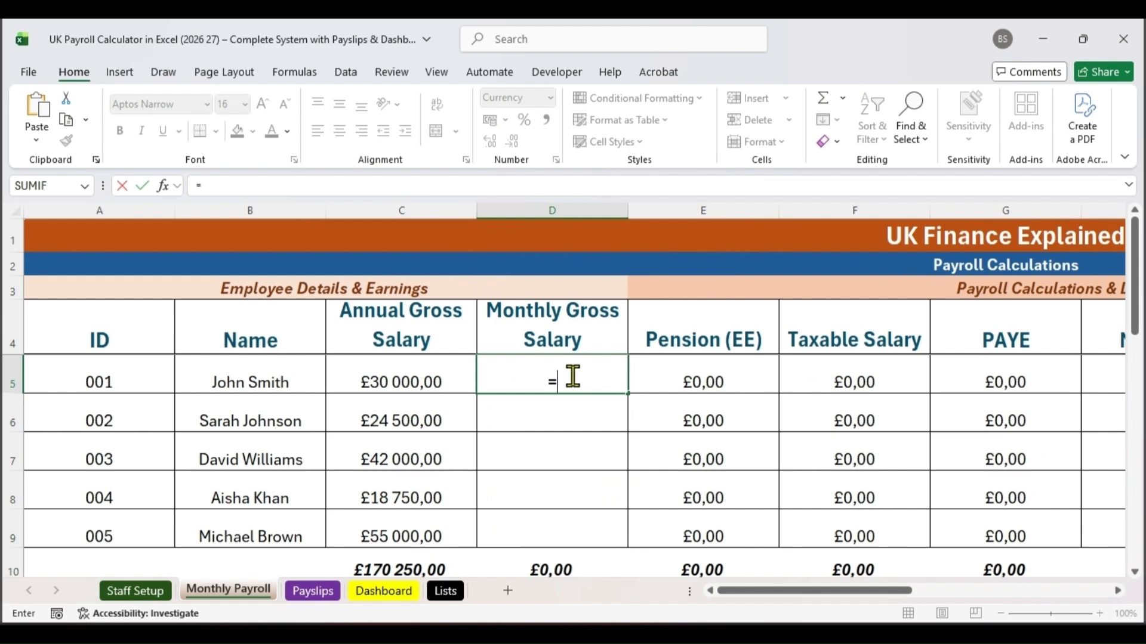
pyautogui.click(387, 381)
pyautogui.write('/')
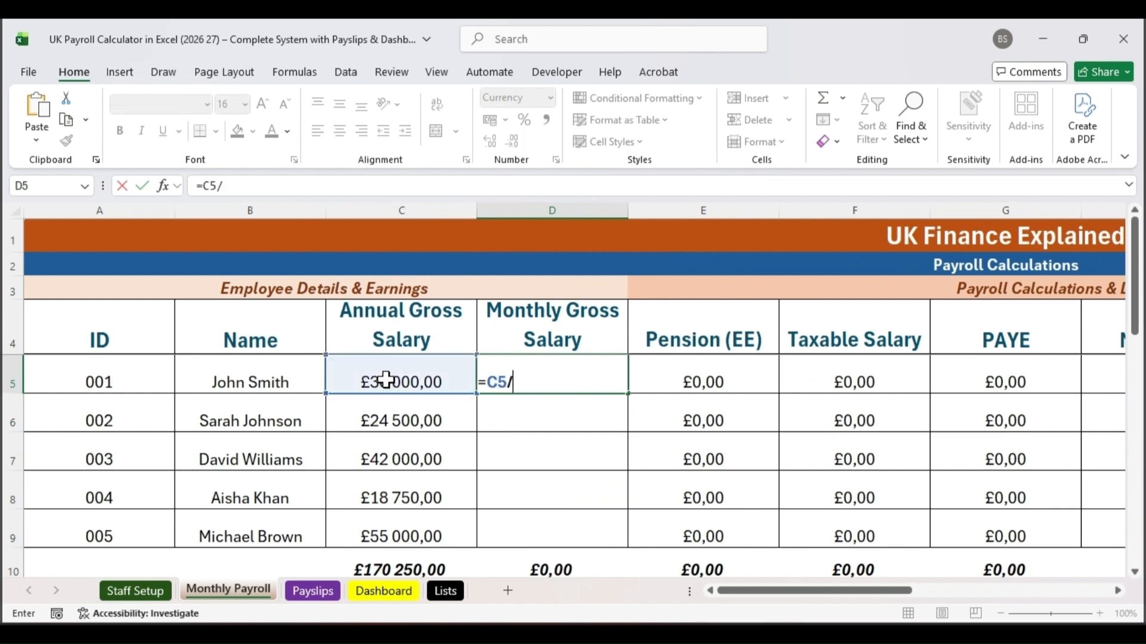
pyautogui.write('12')
pyautogui.press('Return')
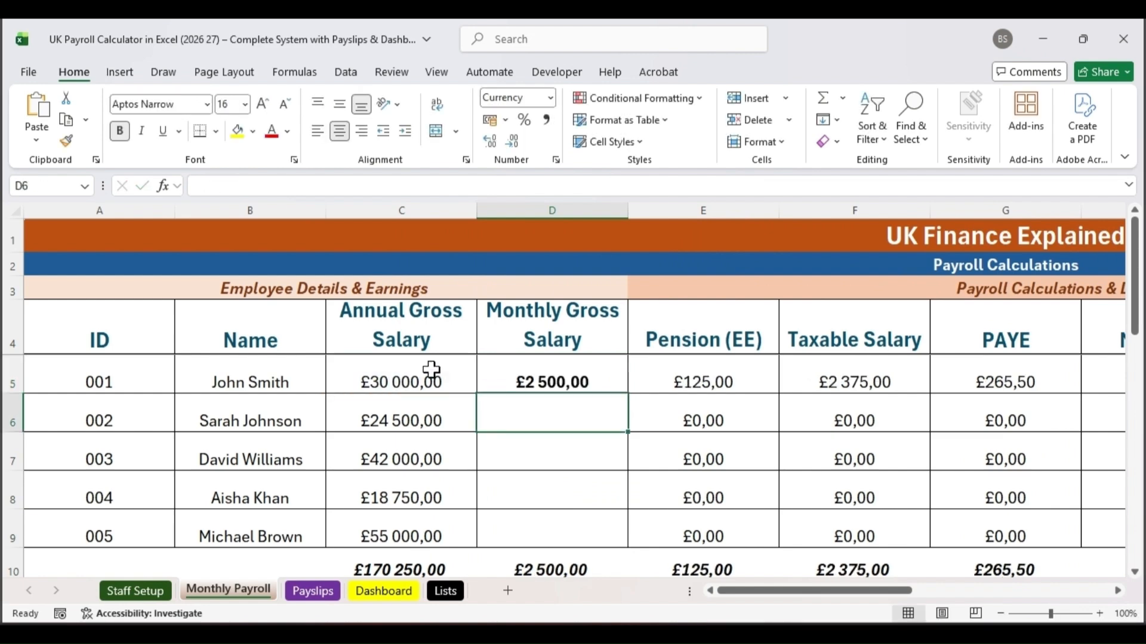
# Fill the monthly gross salary formula from D5 down to D9 for all employees
pyautogui.click(573, 377)
pyautogui.moveTo(630, 382); pyautogui.dragTo(626, 540)
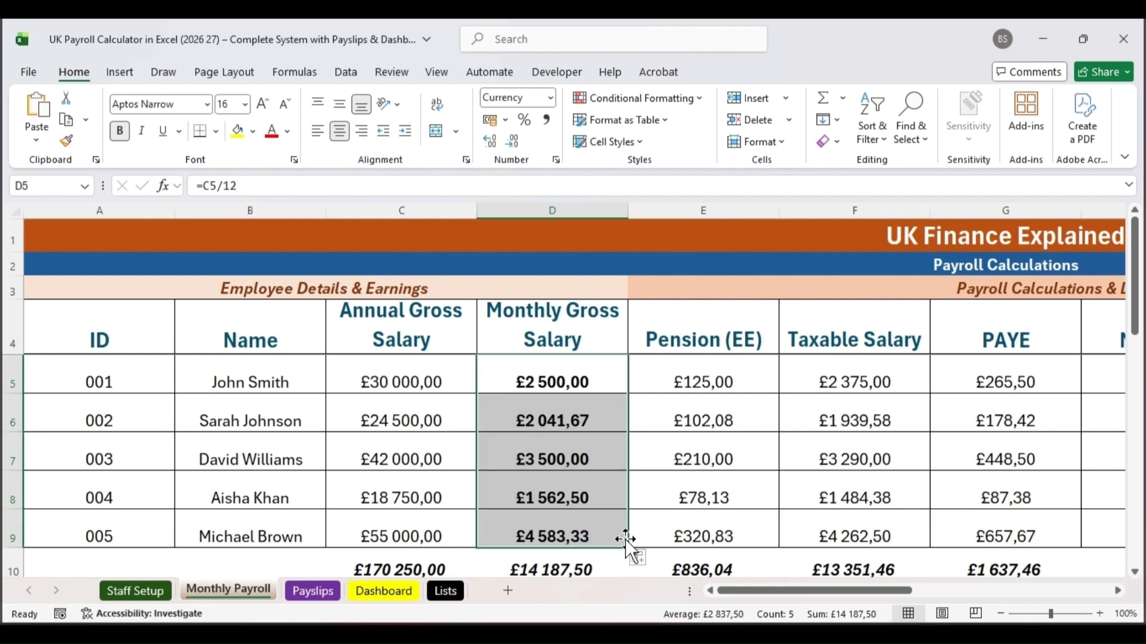
pyautogui.click(434, 531)
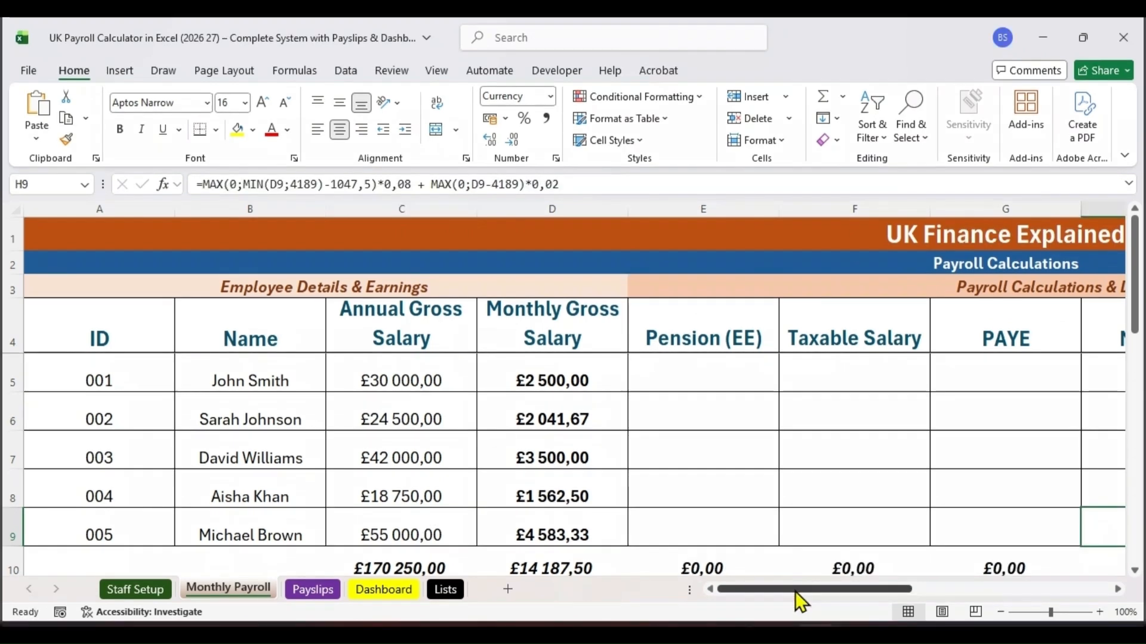
# Review the Payroll Calculations & Deductions columns E to J and the Pension % column on the Staff Setup sheet
pyautogui.moveTo(795, 592); pyautogui.dragTo(894, 593)
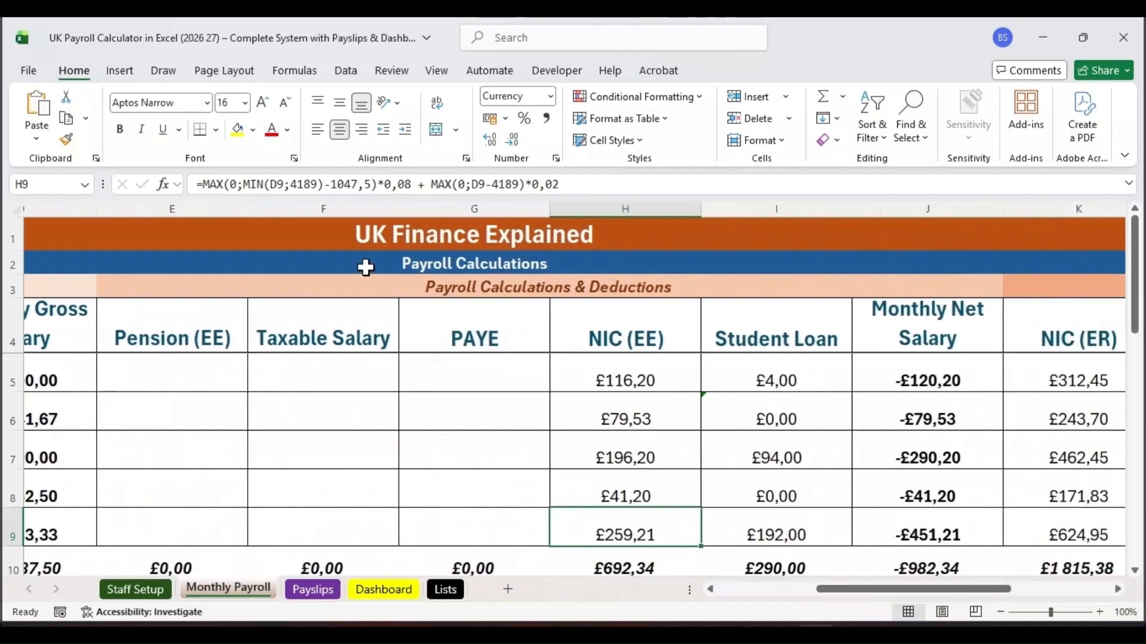
pyautogui.moveTo(194, 211); pyautogui.dragTo(873, 221)
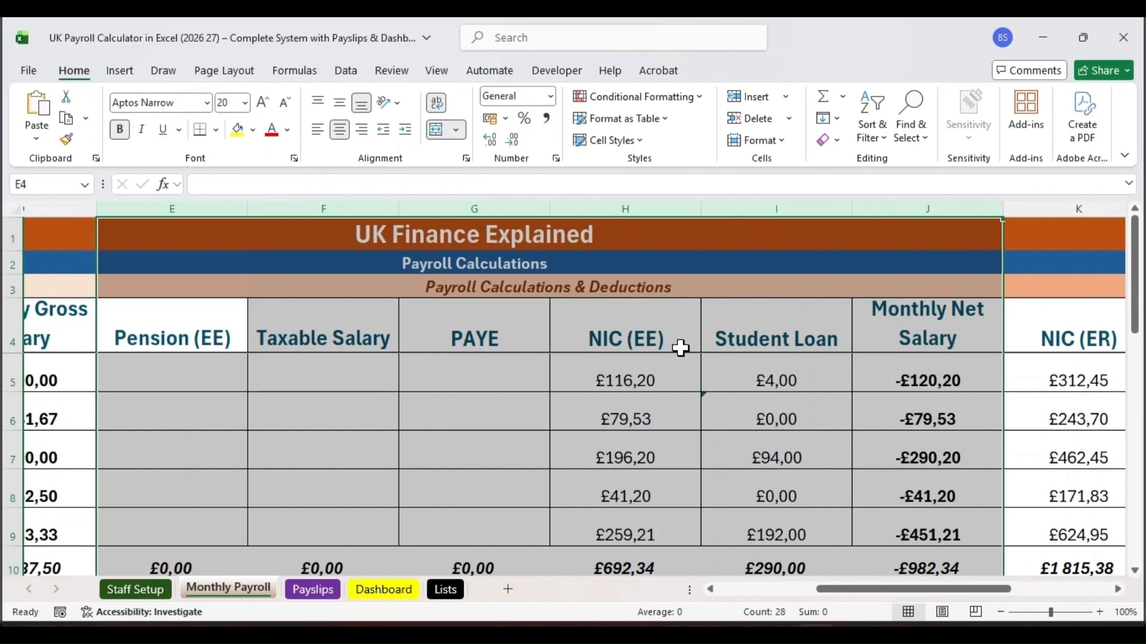
pyautogui.click(138, 590)
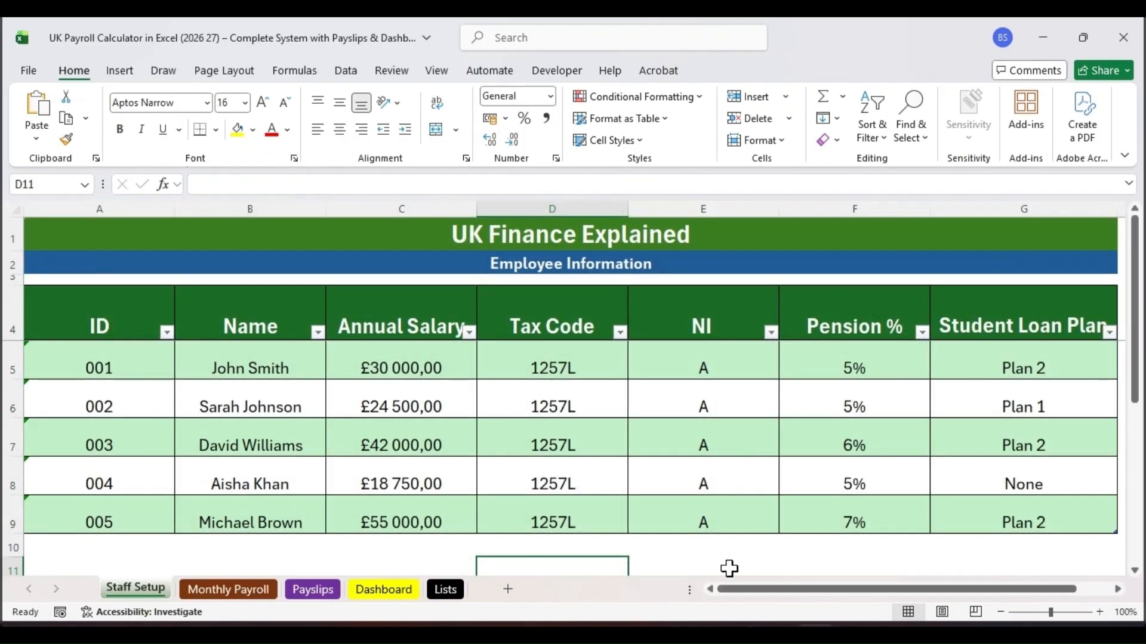
pyautogui.click(860, 197)
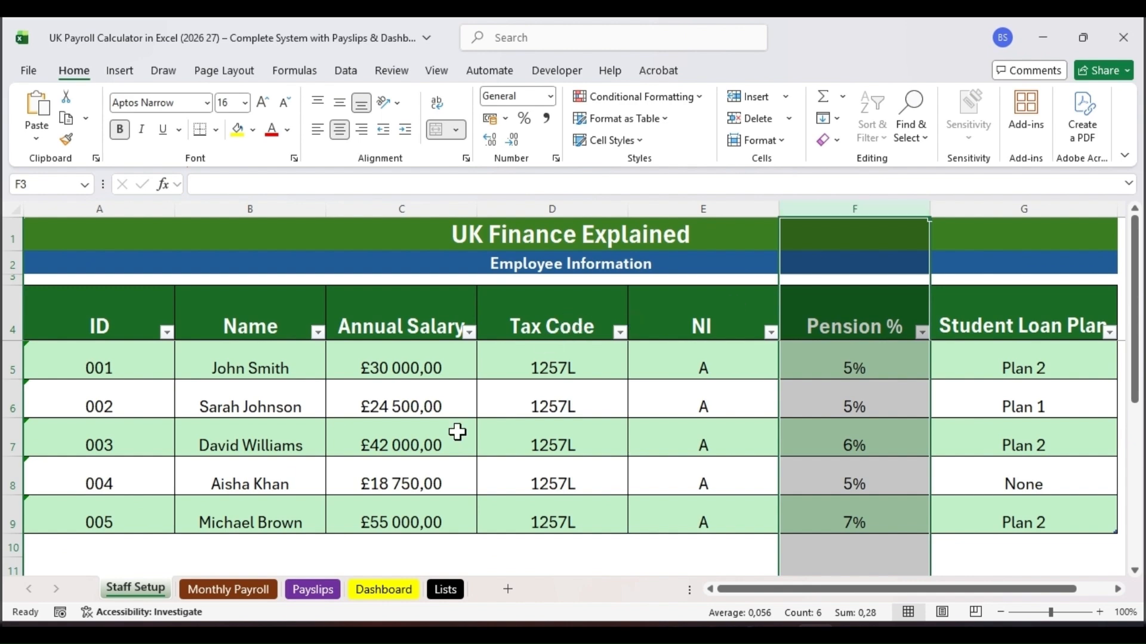
# Enter =D5*XLOOKUP(A5;'Staff Setup'!$A:$A;'Staff Setup'!$F:$F;0) in E5 of the Monthly Payroll sheet to calculate employee 001's Pension (EE)
pyautogui.click(244, 591)
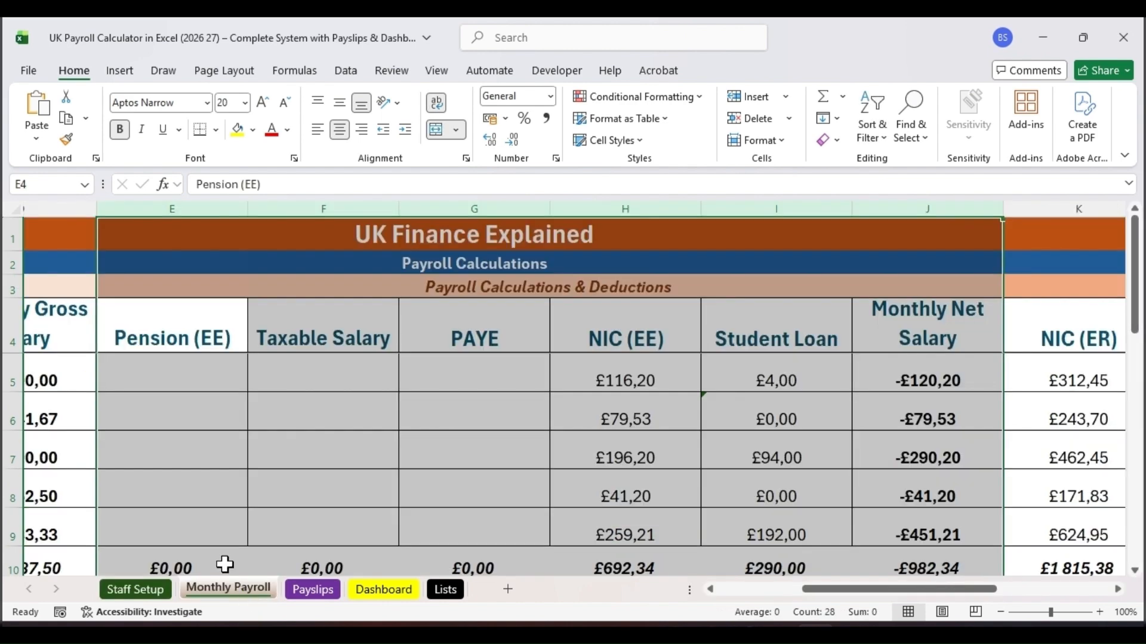
pyautogui.moveTo(835, 591); pyautogui.dragTo(809, 593)
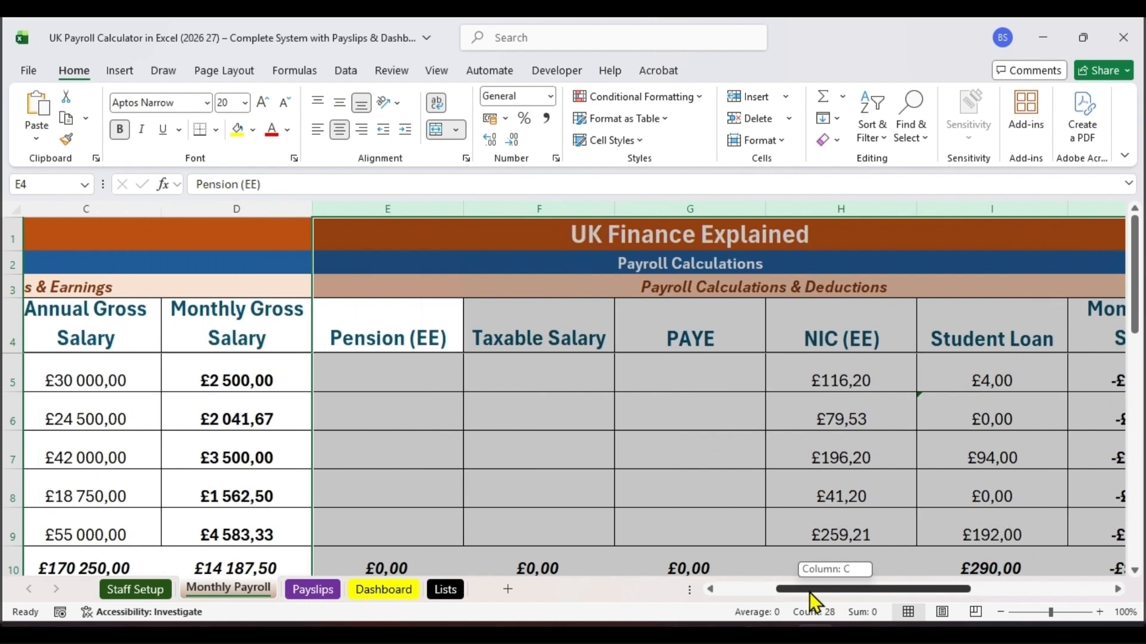
pyautogui.click(422, 373)
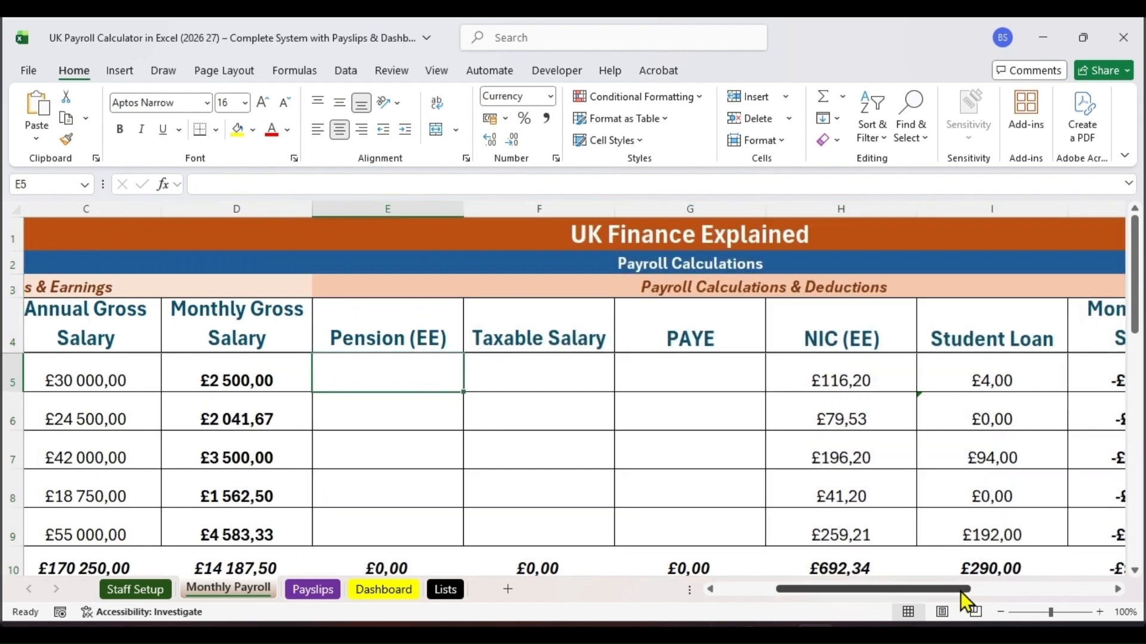
pyautogui.moveTo(961, 592); pyautogui.dragTo(977, 593)
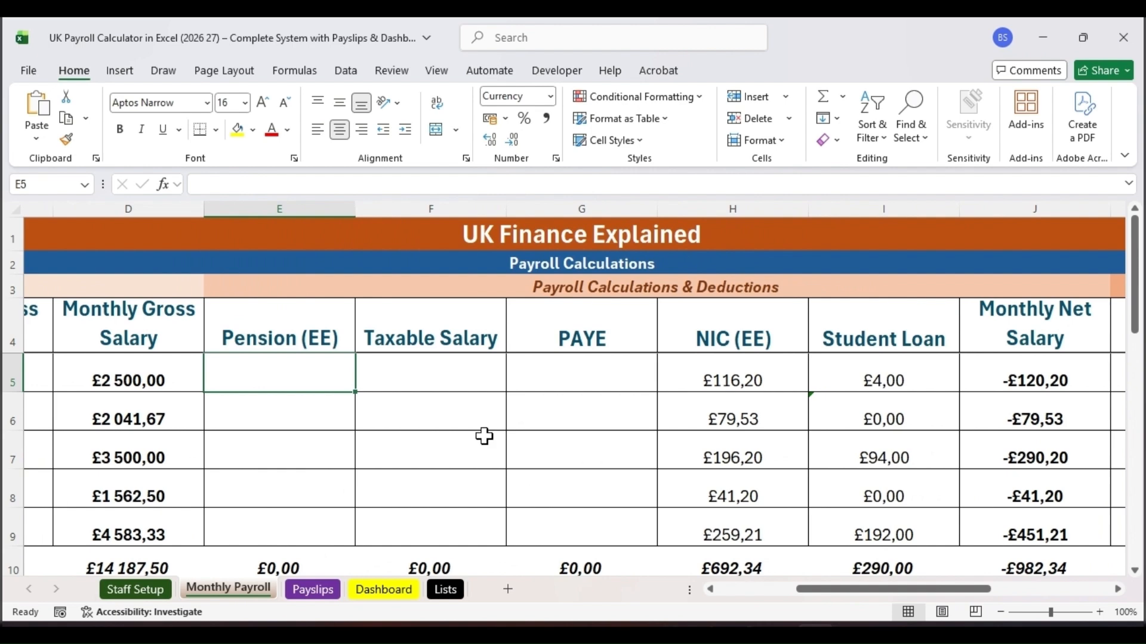
pyautogui.click(297, 187)
pyautogui.rightClick(297, 186)
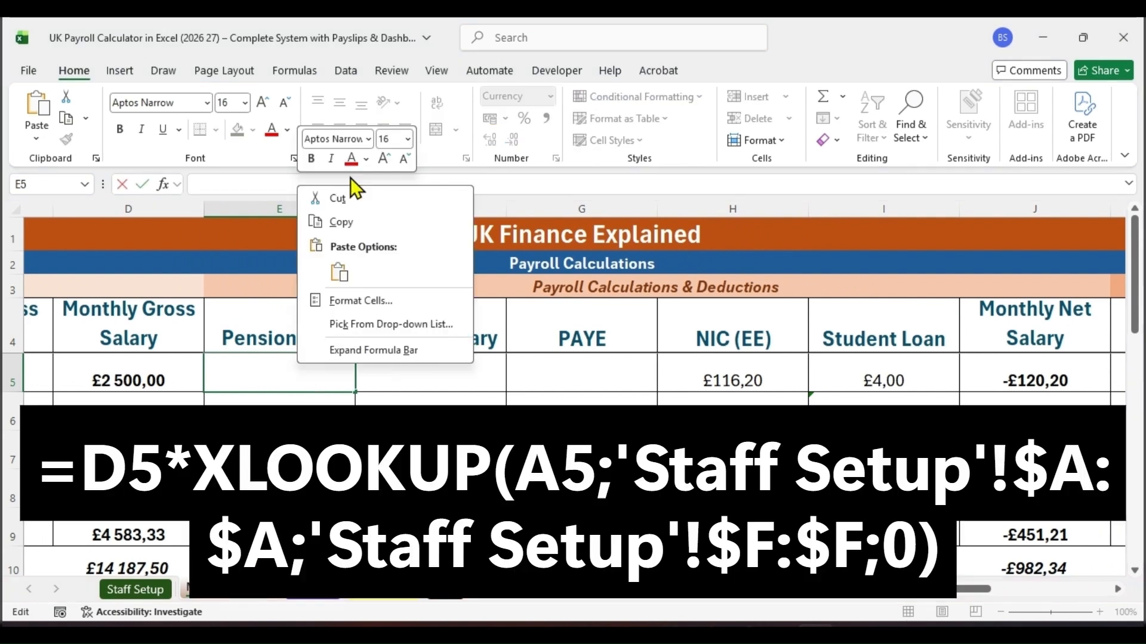
pyautogui.click(338, 271)
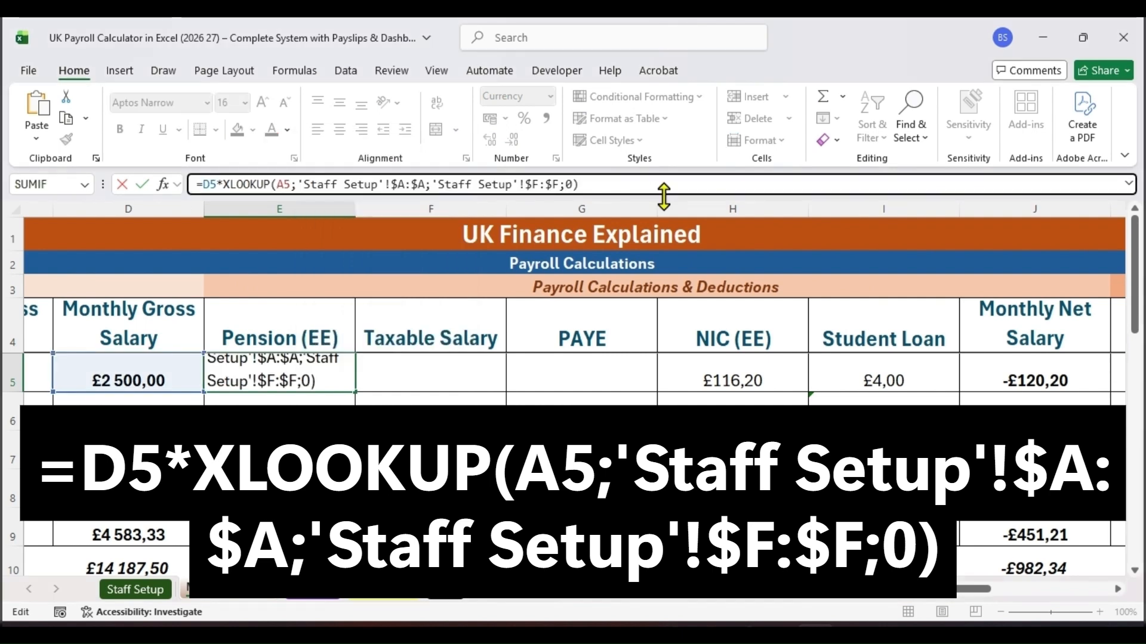
pyautogui.moveTo(597, 185); pyautogui.dragTo(145, 185)
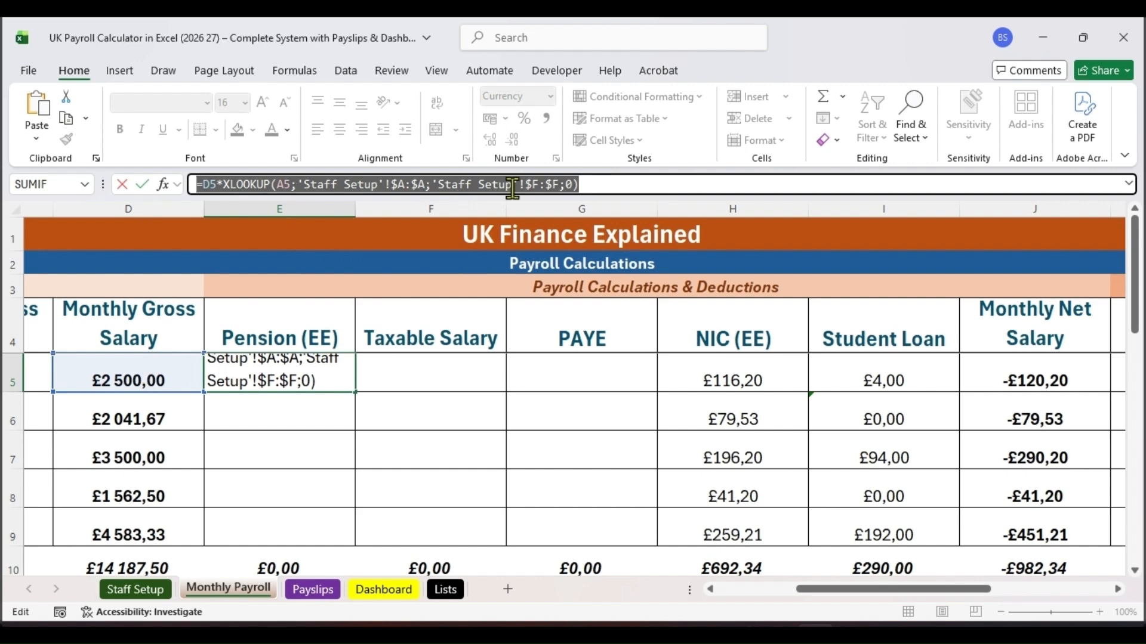
pyautogui.click(622, 186)
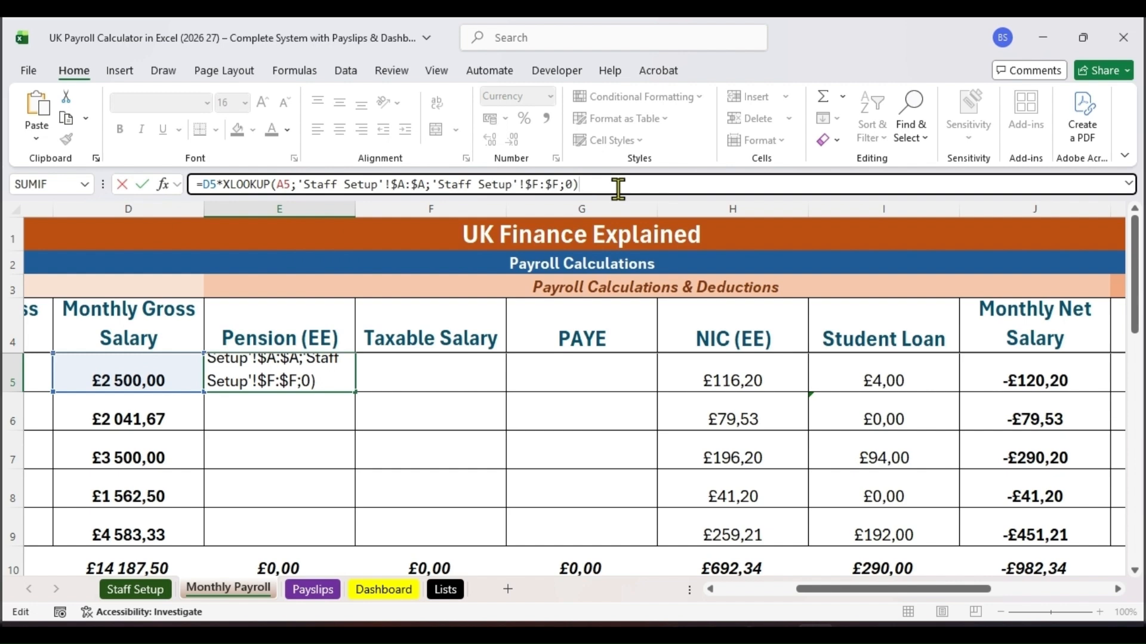
pyautogui.press('Return')
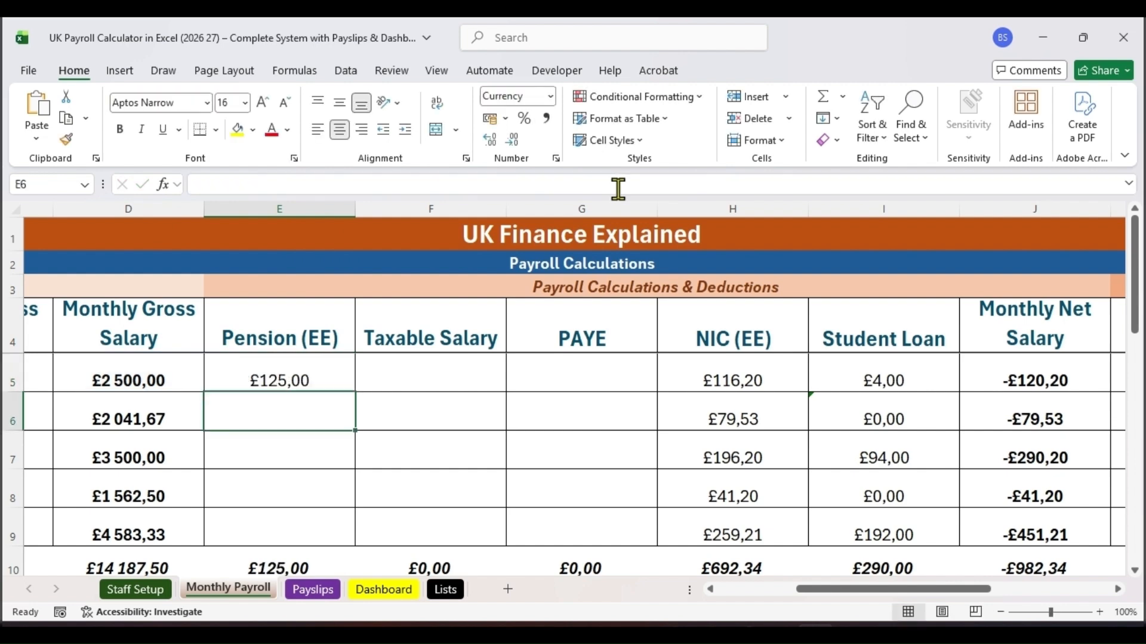
# Fill the Pension (EE) formula from E5 down to E9 for all employees
pyautogui.click(303, 381)
pyautogui.moveTo(355, 392); pyautogui.dragTo(341, 537)
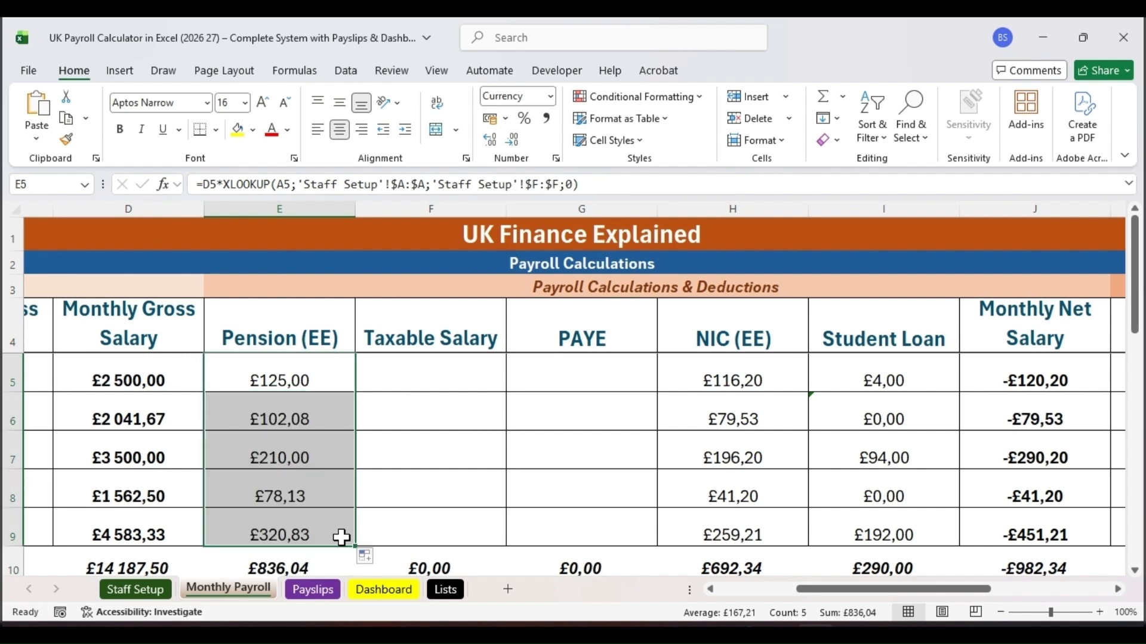
pyautogui.click(302, 360)
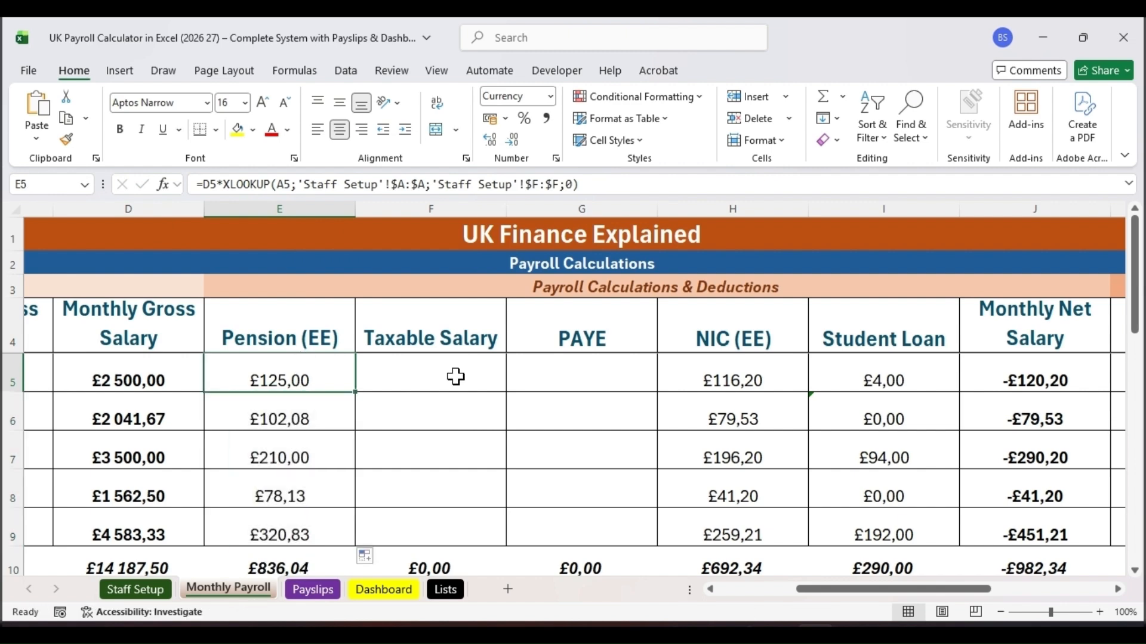
# Enter the Taxable Salary formula =D5-E5 in F5 and fill it down to F9 for all employees
pyautogui.click(442, 209)
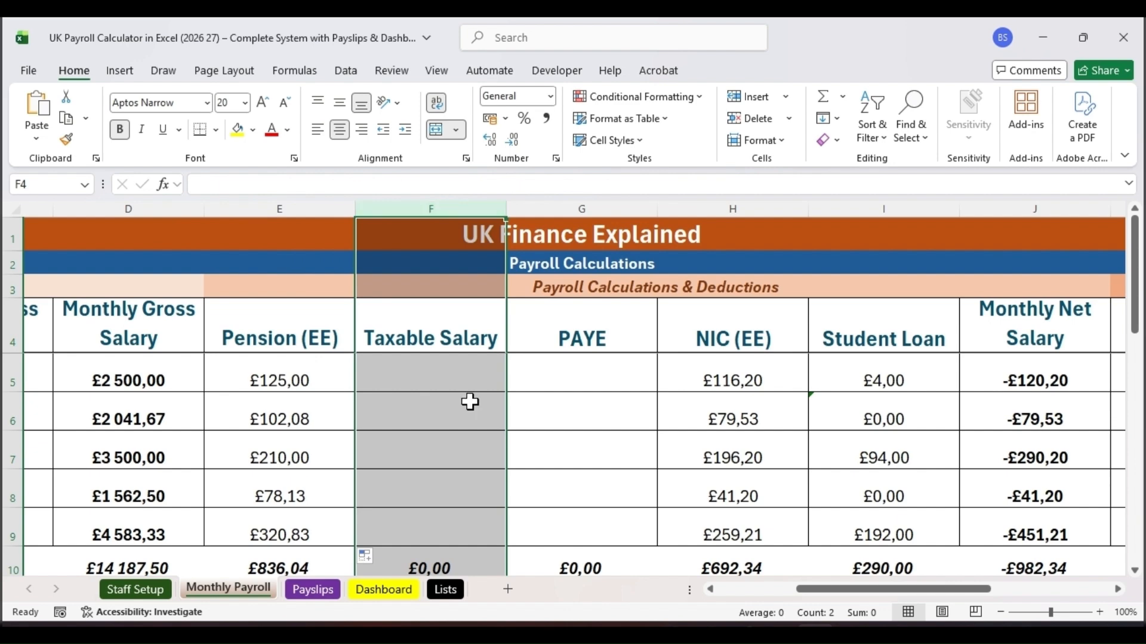
pyautogui.click(443, 374)
pyautogui.doubleClick(443, 374)
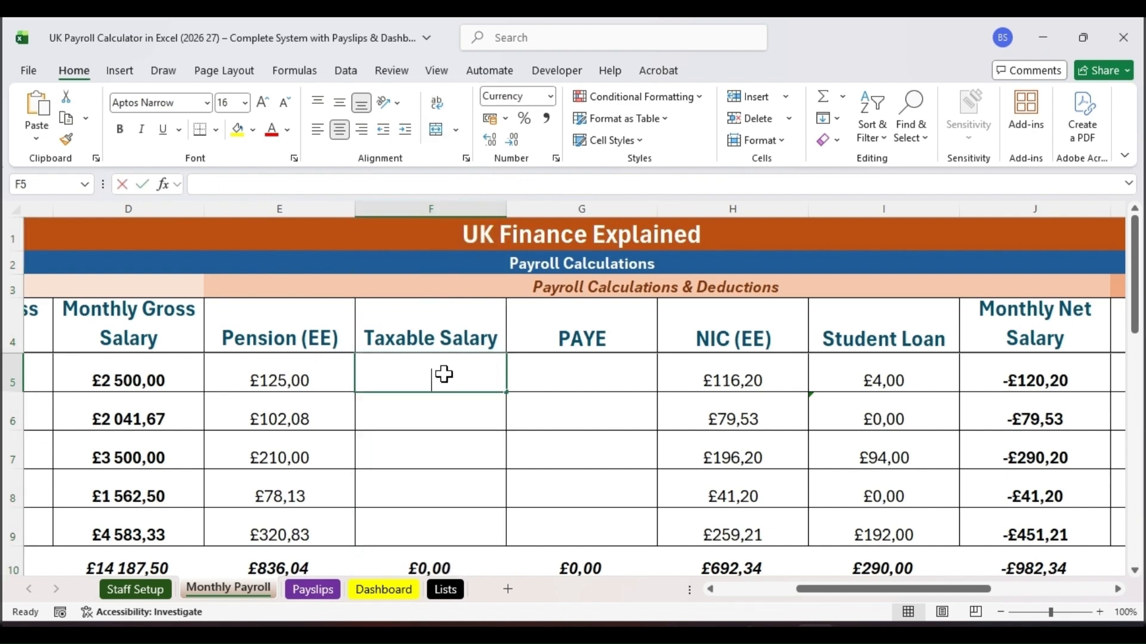
pyautogui.write('=')
pyautogui.click(139, 374)
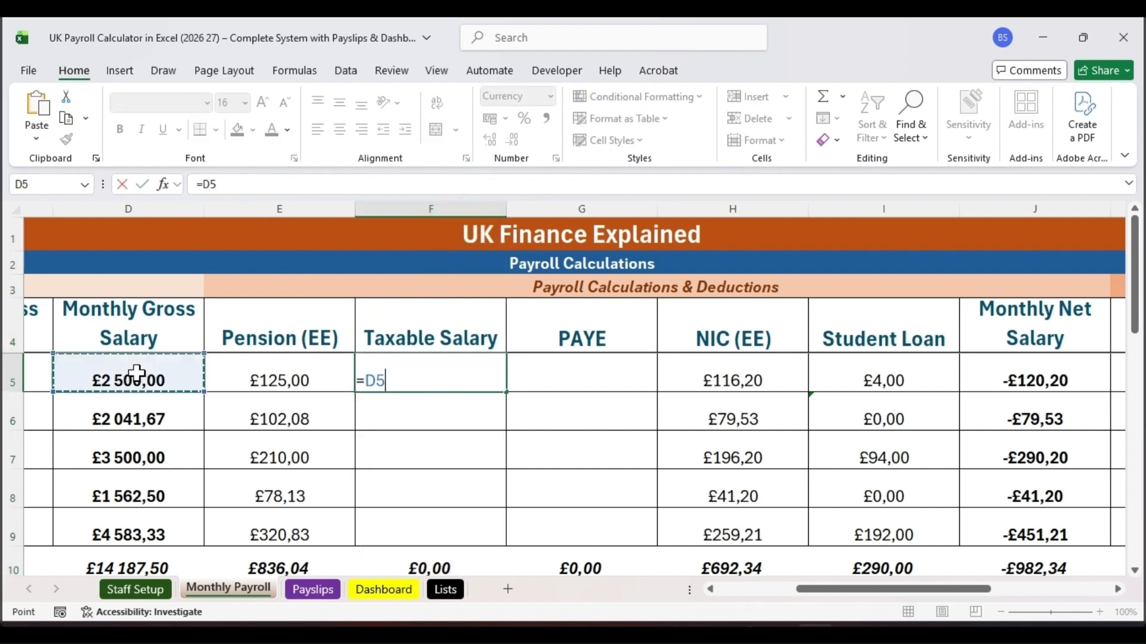
pyautogui.write('-')
pyautogui.click(296, 373)
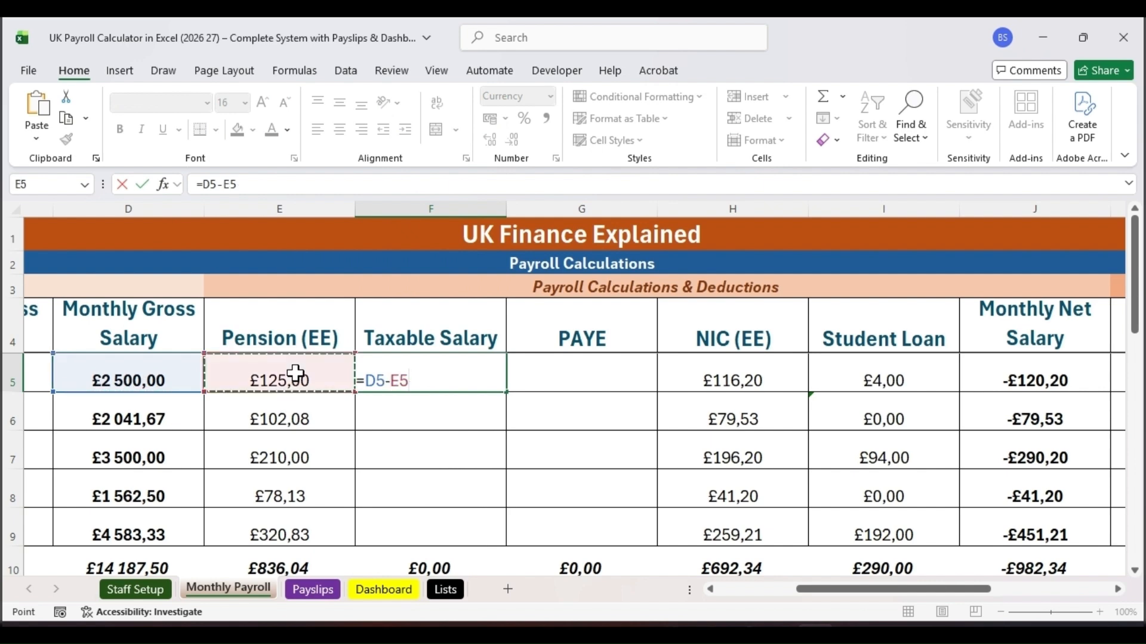
pyautogui.press('Return')
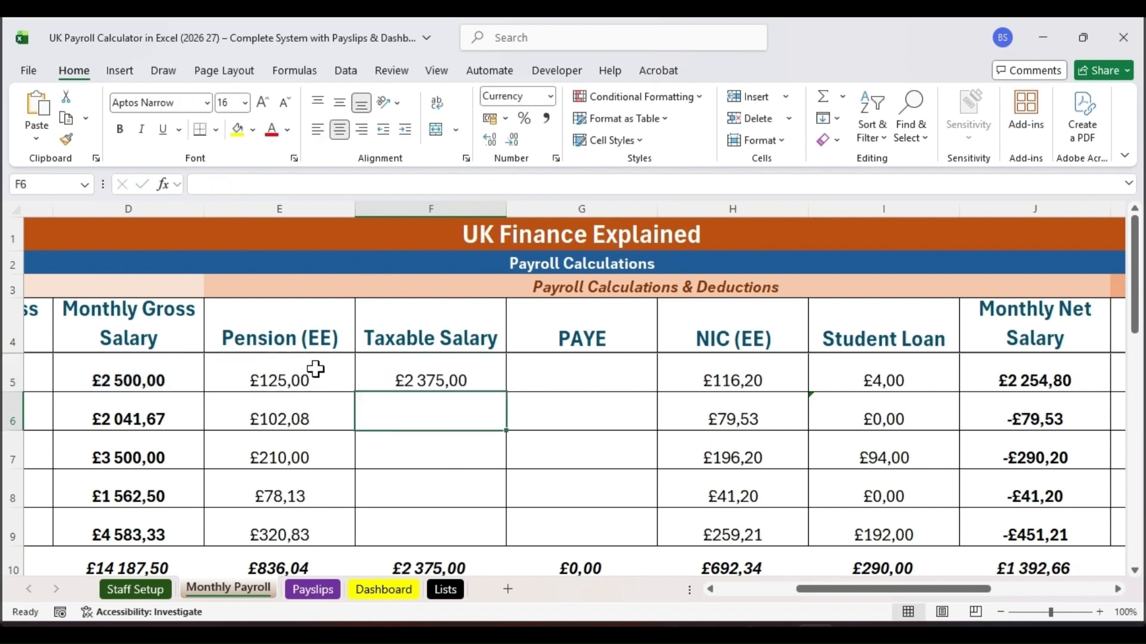
pyautogui.click(477, 374)
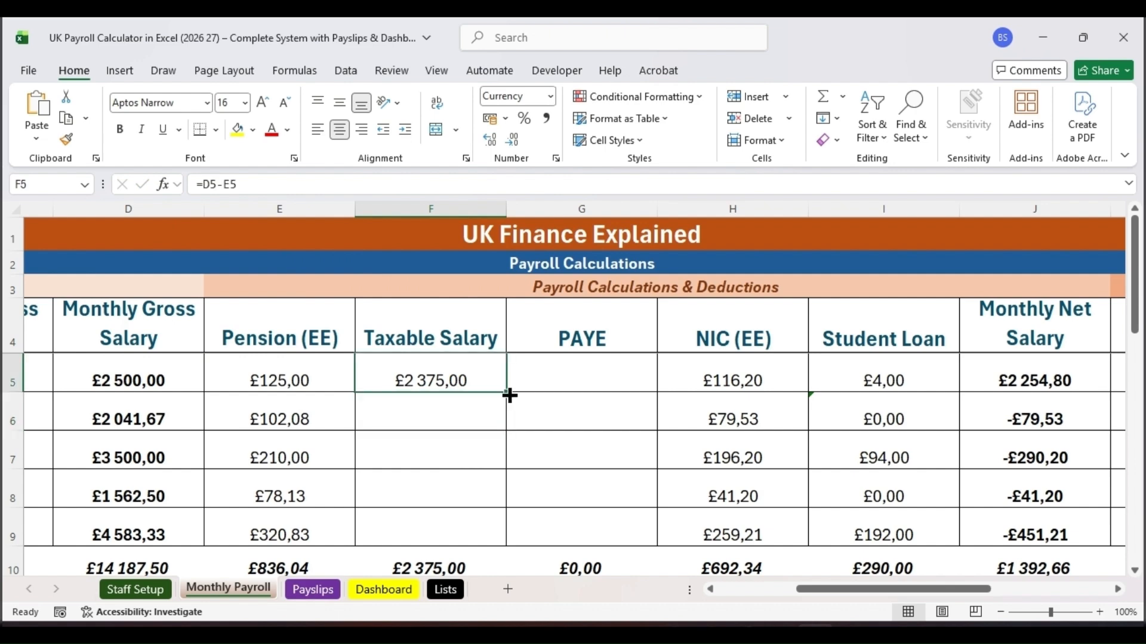
pyautogui.moveTo(509, 396); pyautogui.dragTo(508, 534)
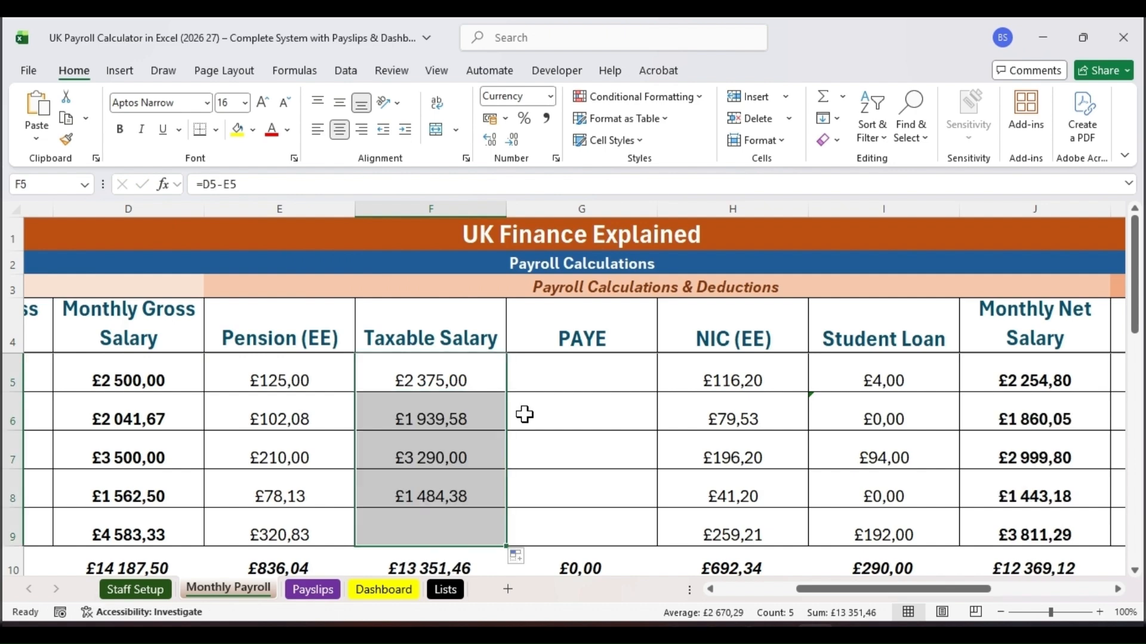
# Enter the PAYE formula =IF(F5<=1047,5;0;IF(F5<=4189,17;(F5-1047,5)*0,2;(4189,17-1047,5)*0,2+(F5-4189,17)*0,4)) in G5
pyautogui.click(599, 374)
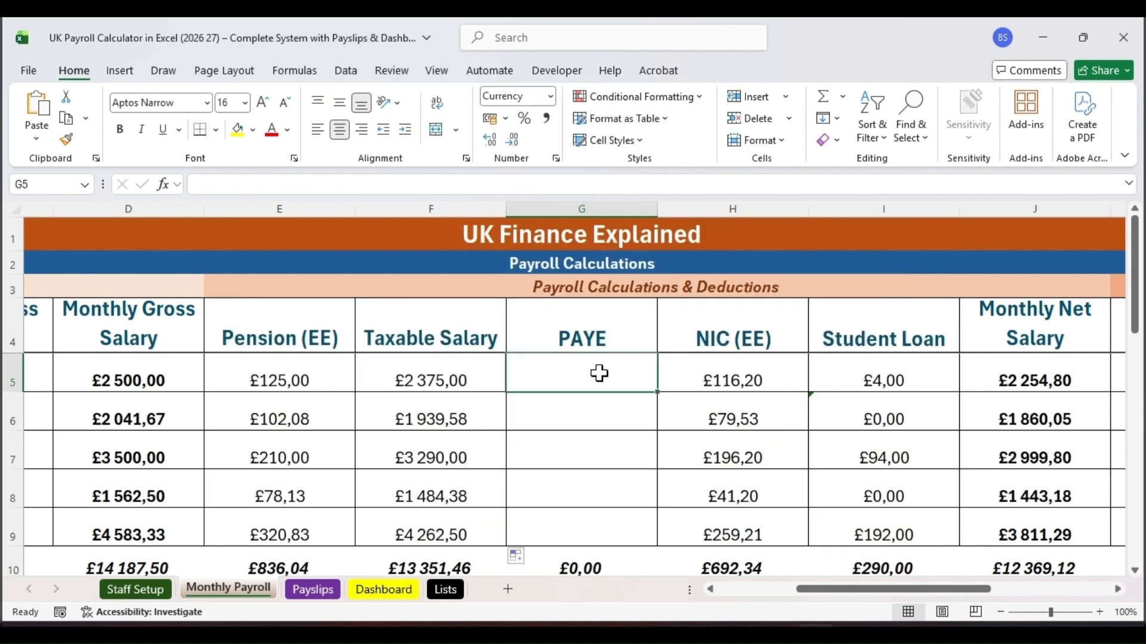
pyautogui.click(354, 179)
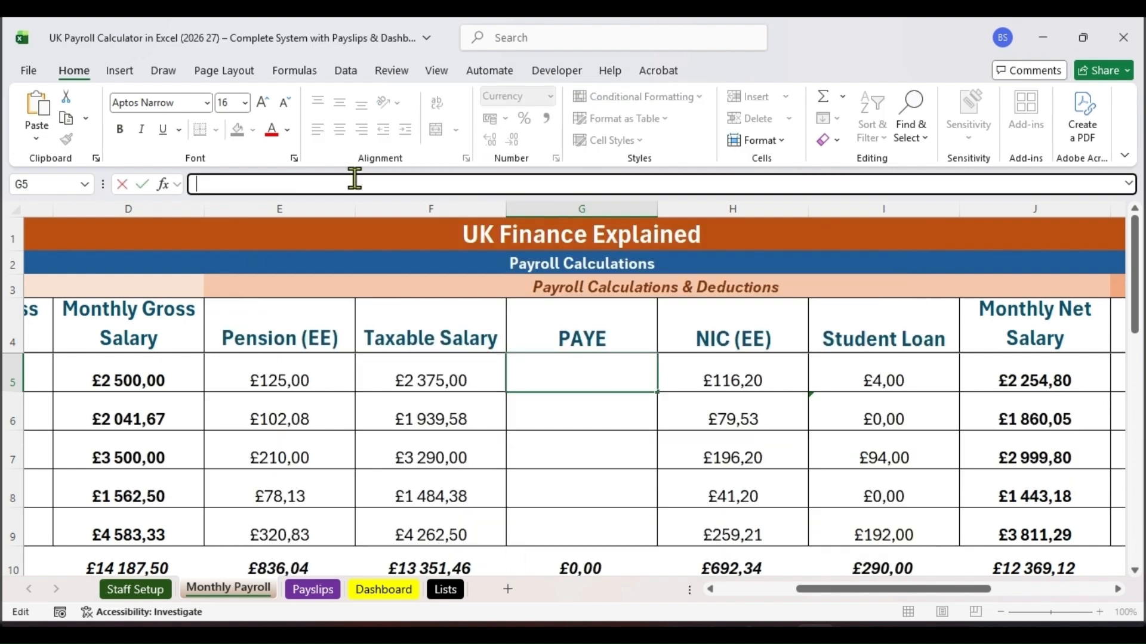
pyautogui.write('=')
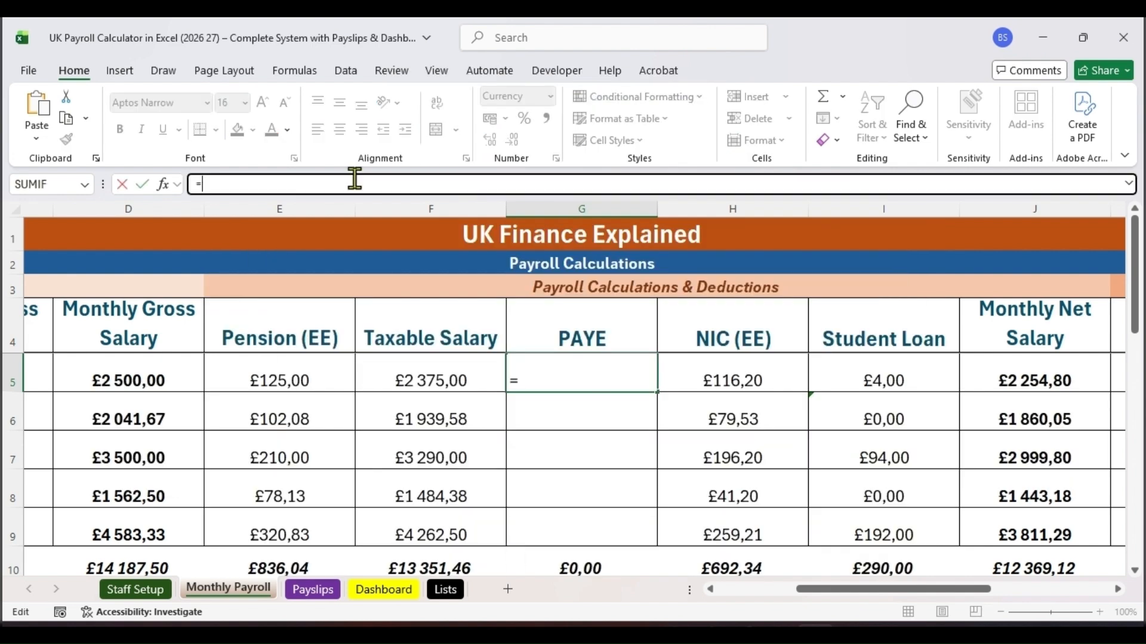
pyautogui.write('if')
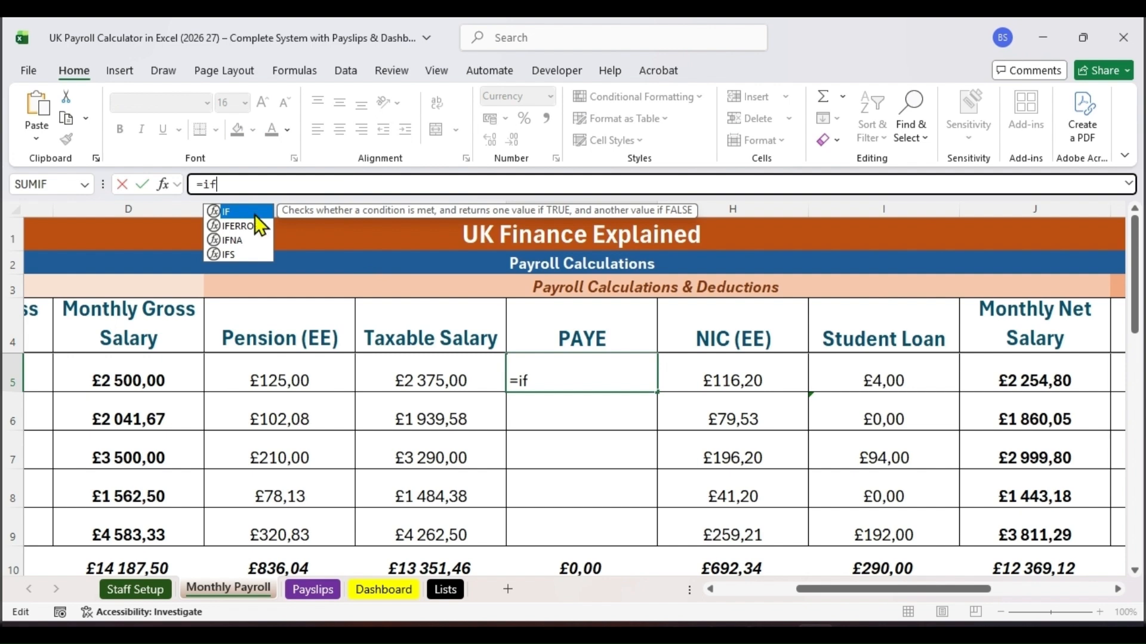
pyautogui.press('Tab')
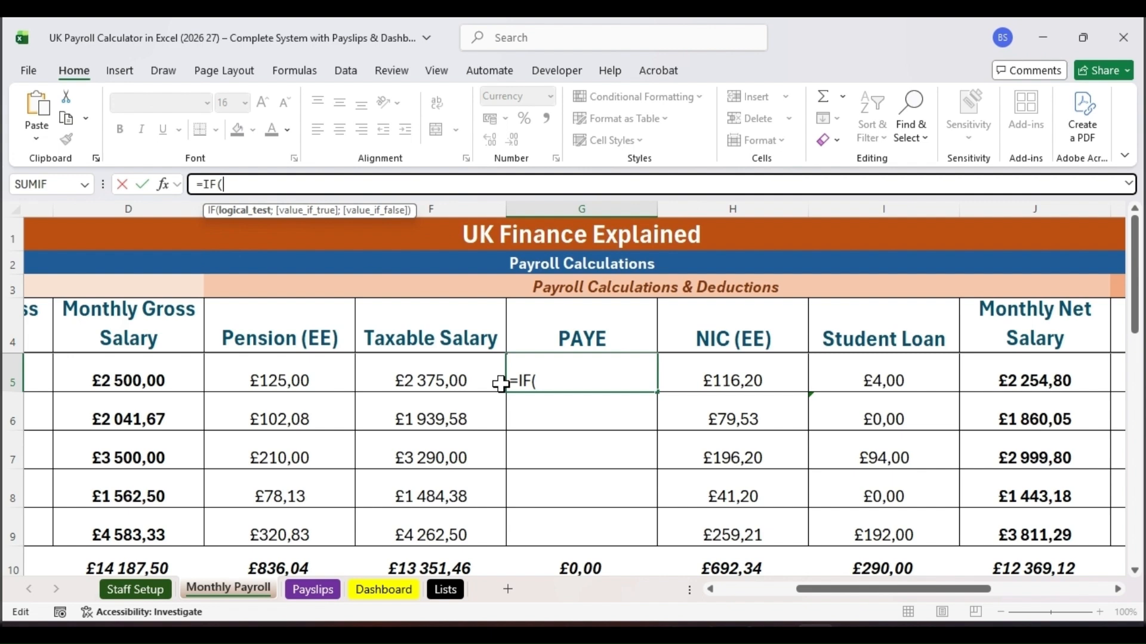
pyautogui.click(444, 378)
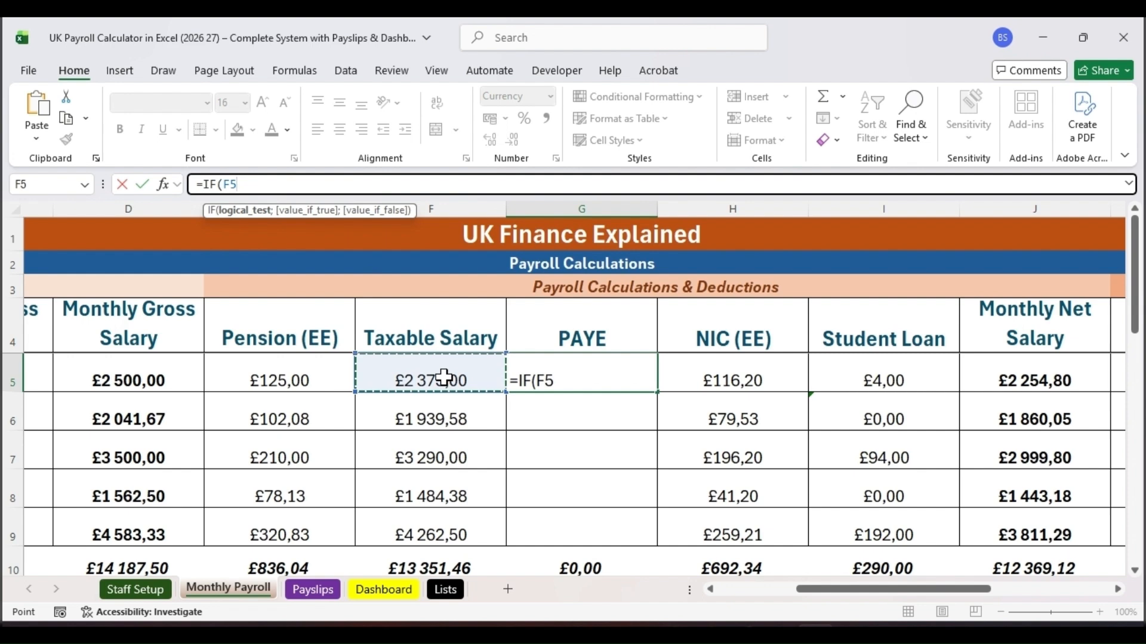
pyautogui.write('<')
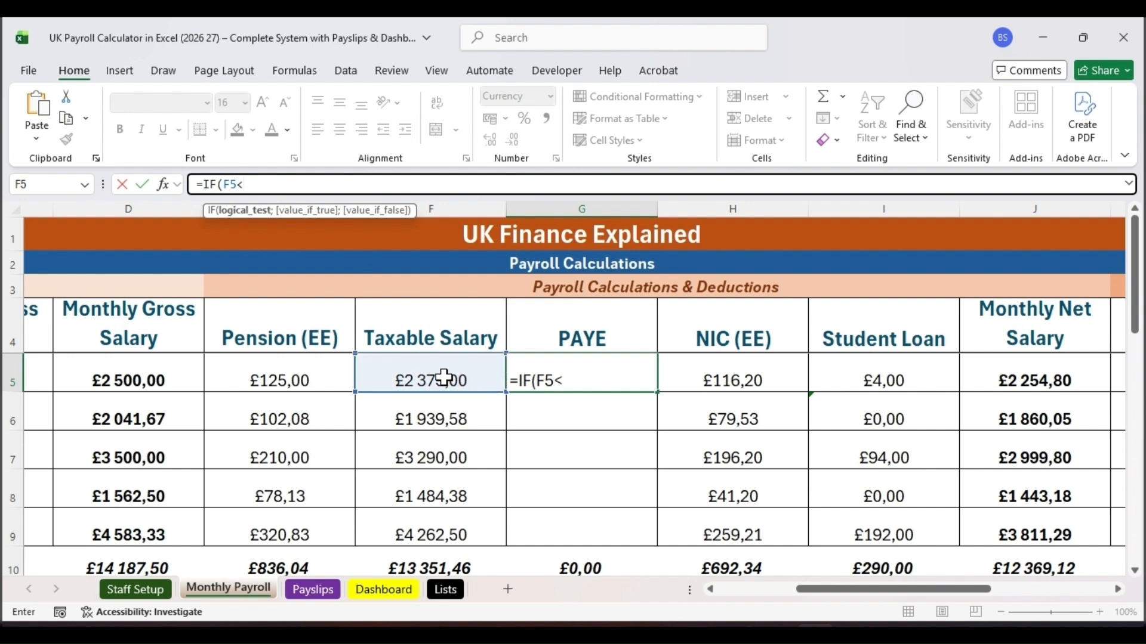
pyautogui.write('=')
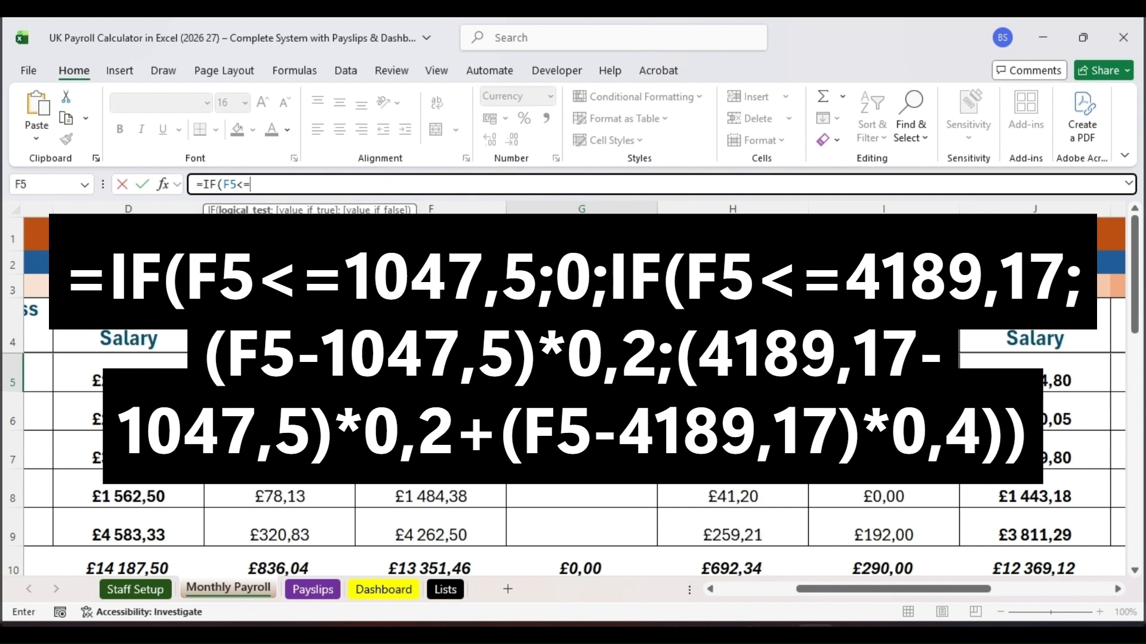
pyautogui.write('1047,50')
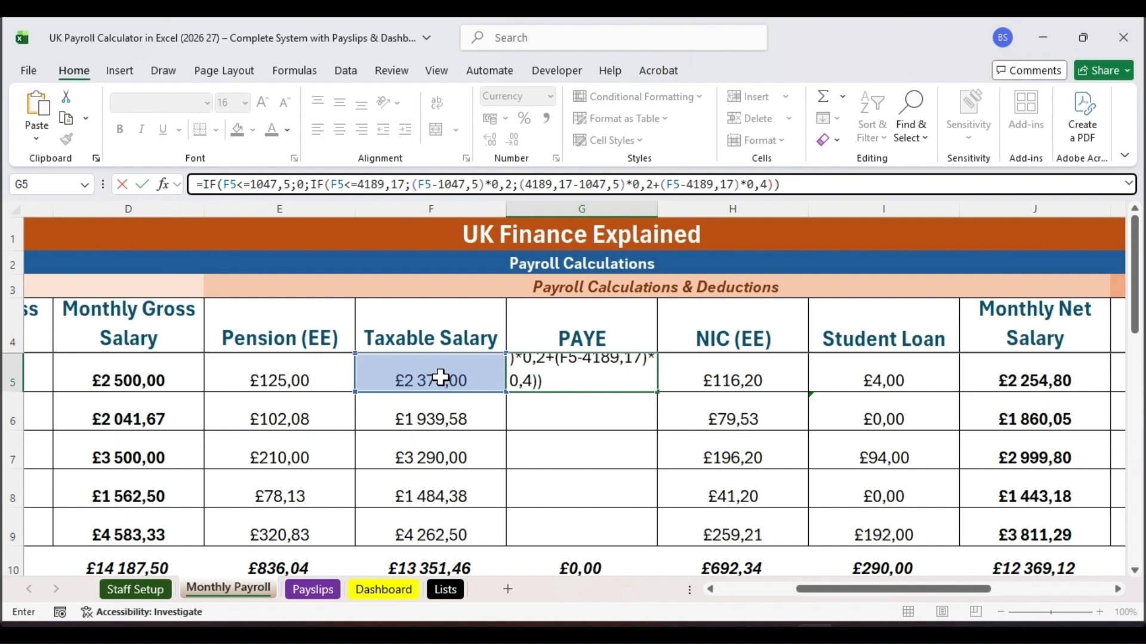
pyautogui.press('Return')
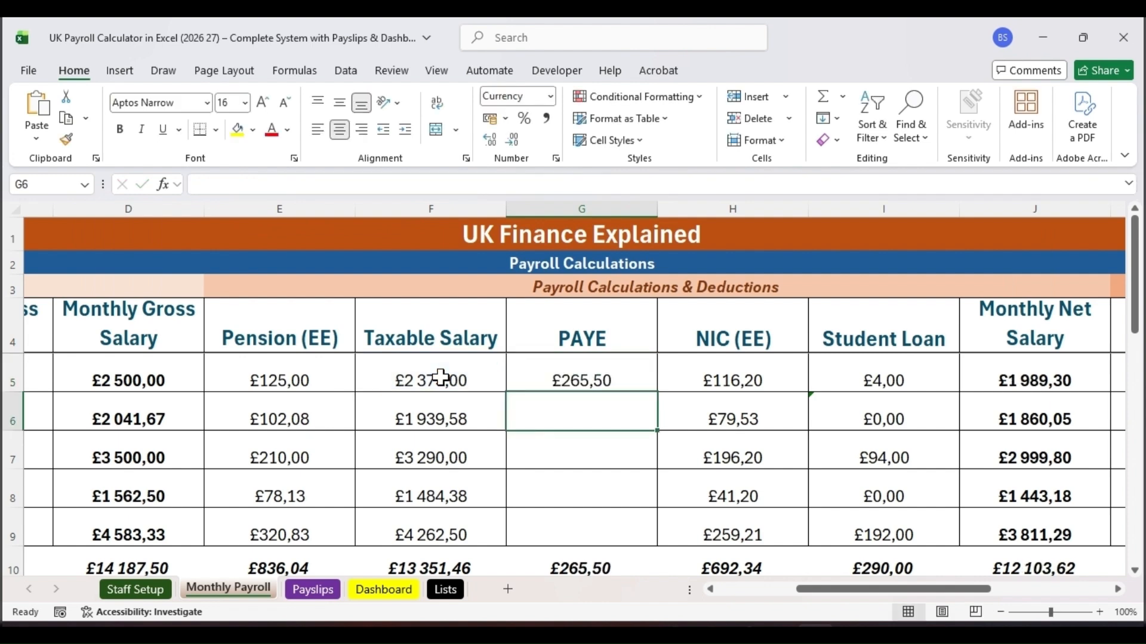
# Fill the PAYE formula from G5 down to G9 for all employees
pyautogui.click(634, 376)
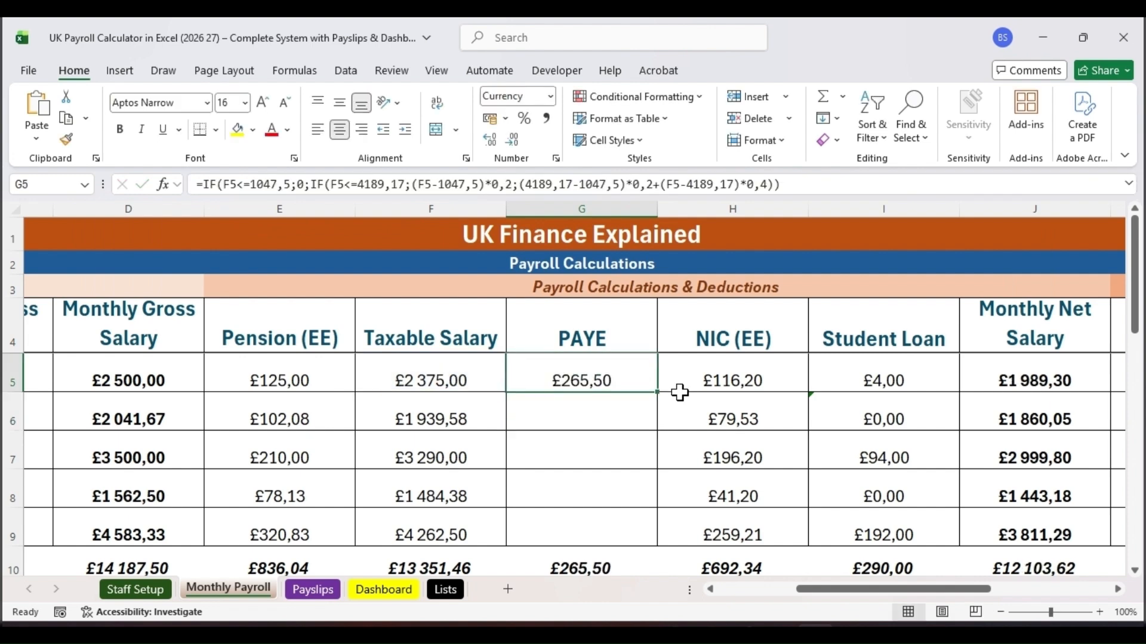
pyautogui.moveTo(659, 393); pyautogui.dragTo(657, 538)
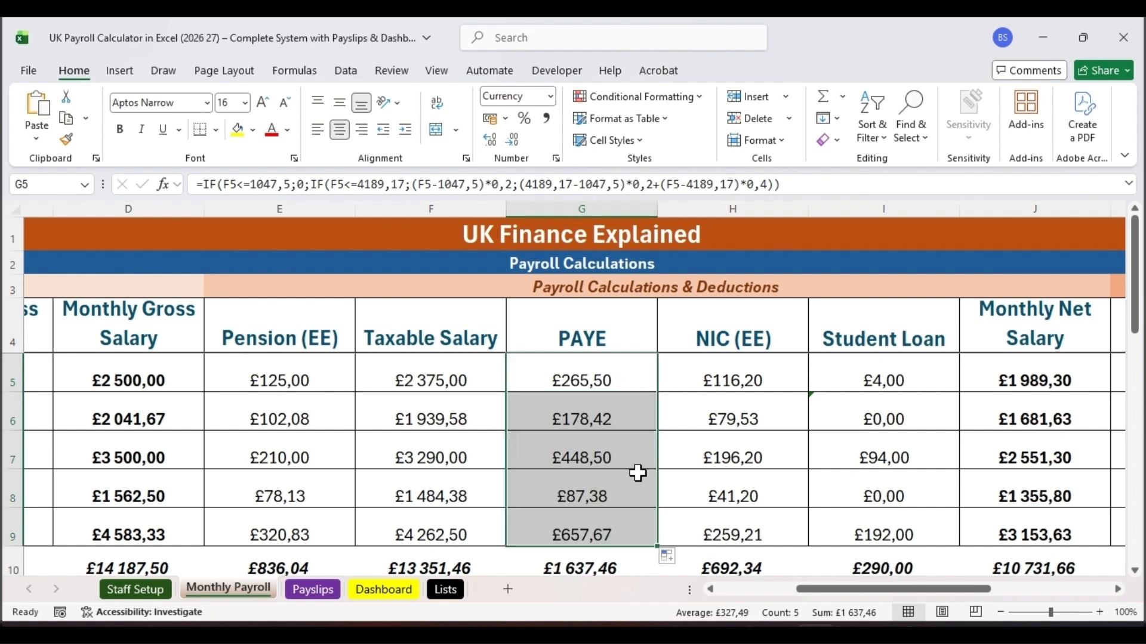
pyautogui.click(611, 385)
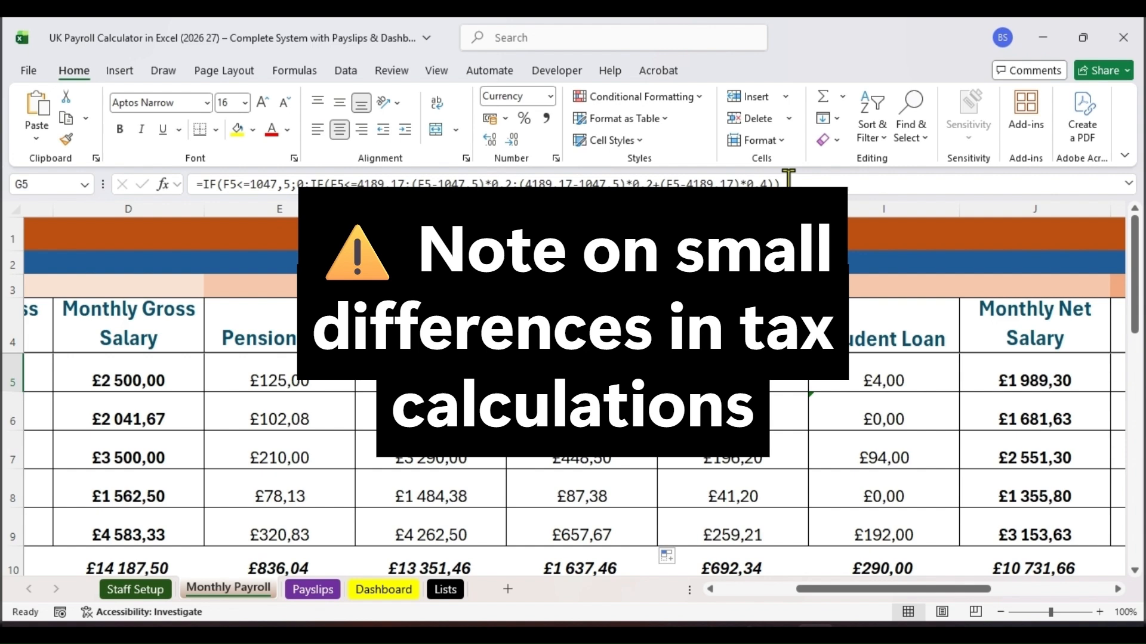
# Review the complete PAYE formula in G5 and the NIC (EE) column H
pyautogui.moveTo(788, 184); pyautogui.dragTo(50, 186)
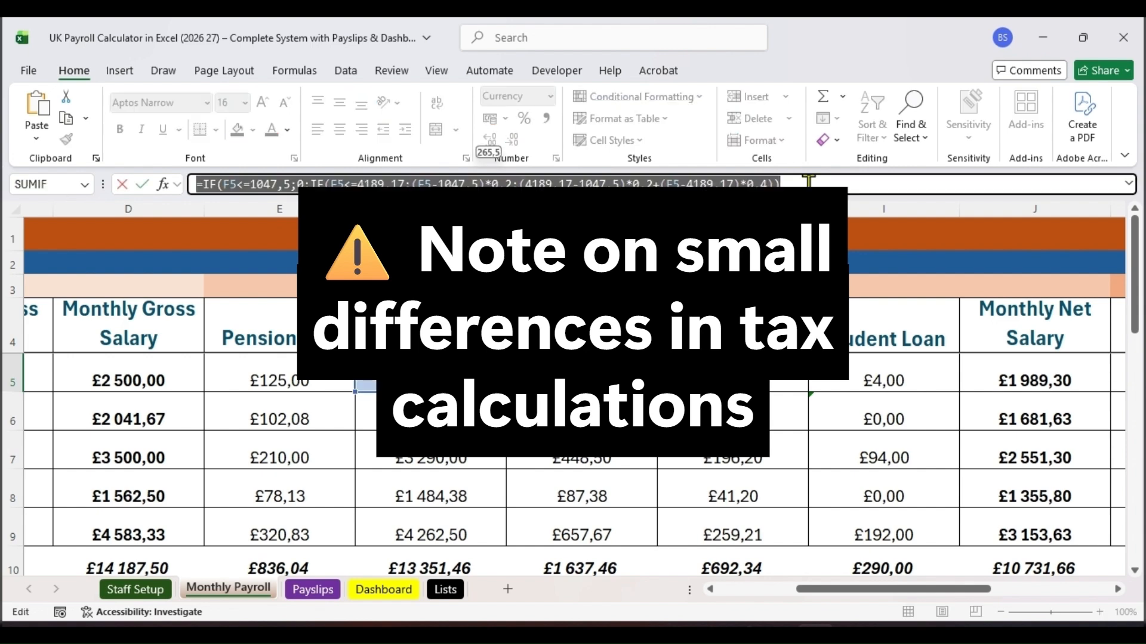
pyautogui.click(808, 180)
pyautogui.press('Return')
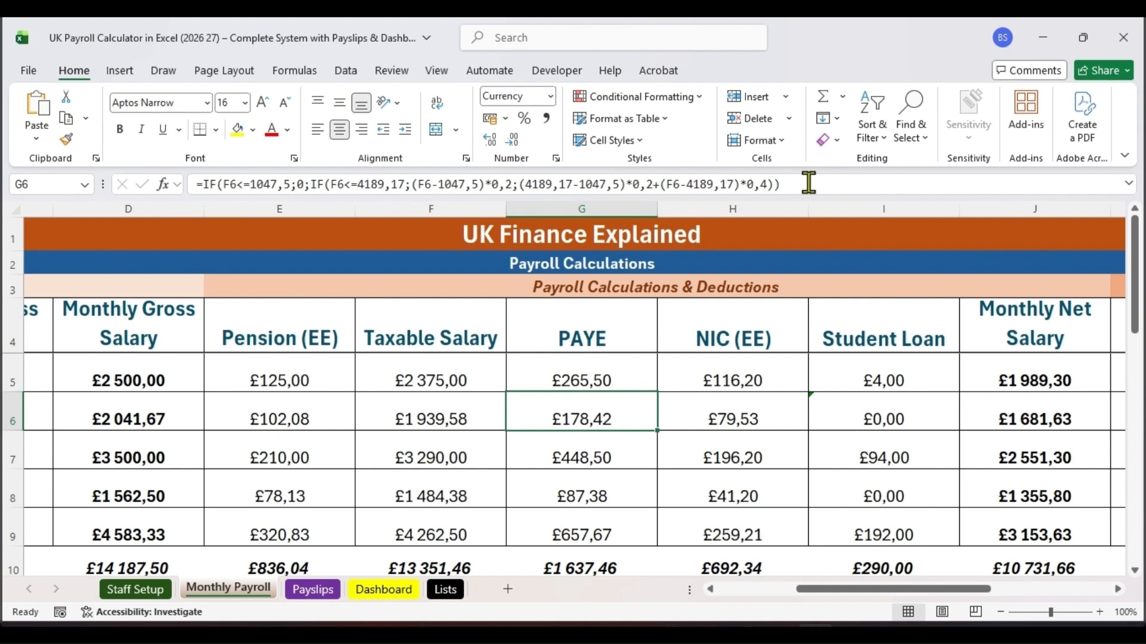
pyautogui.click(594, 387)
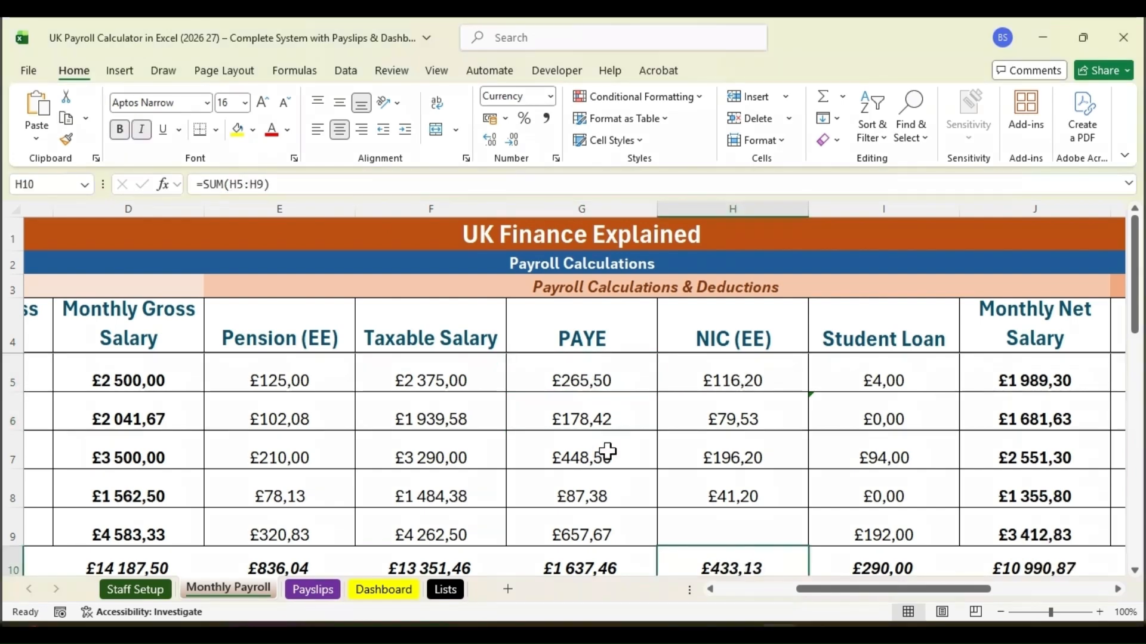
pyautogui.click(753, 206)
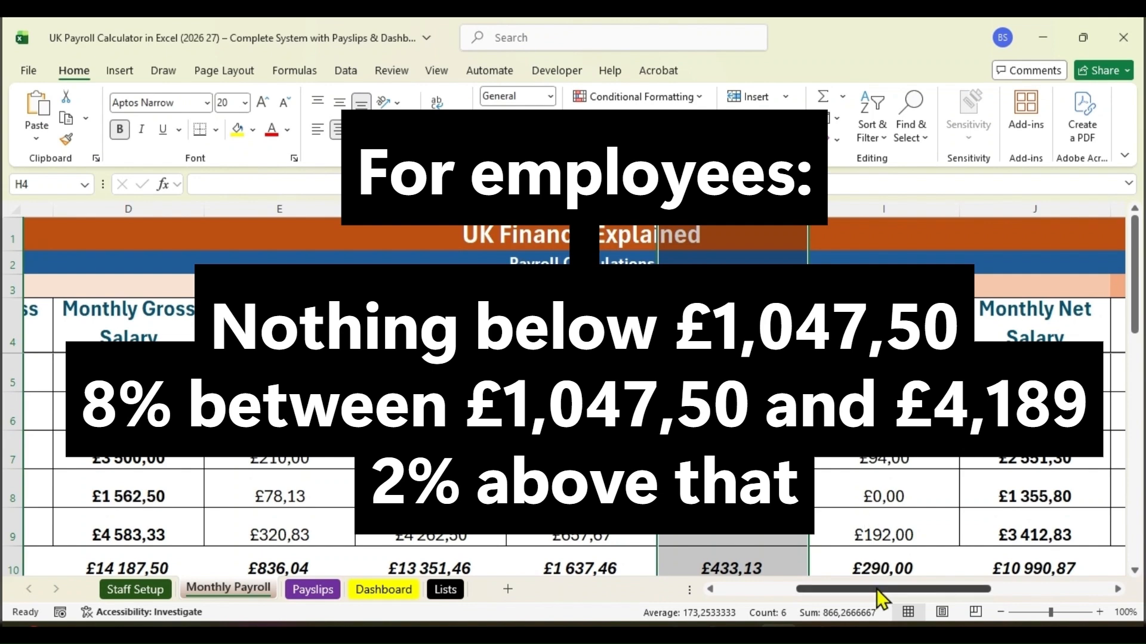
# Enter the NIC (EE) formula =MAX(0;MIN(D9;4189)-1047,5)*0,08 + MAX(0;D9-4189)*0,02 in H9 for employee 005
pyautogui.moveTo(872, 592); pyautogui.dragTo(793, 597)
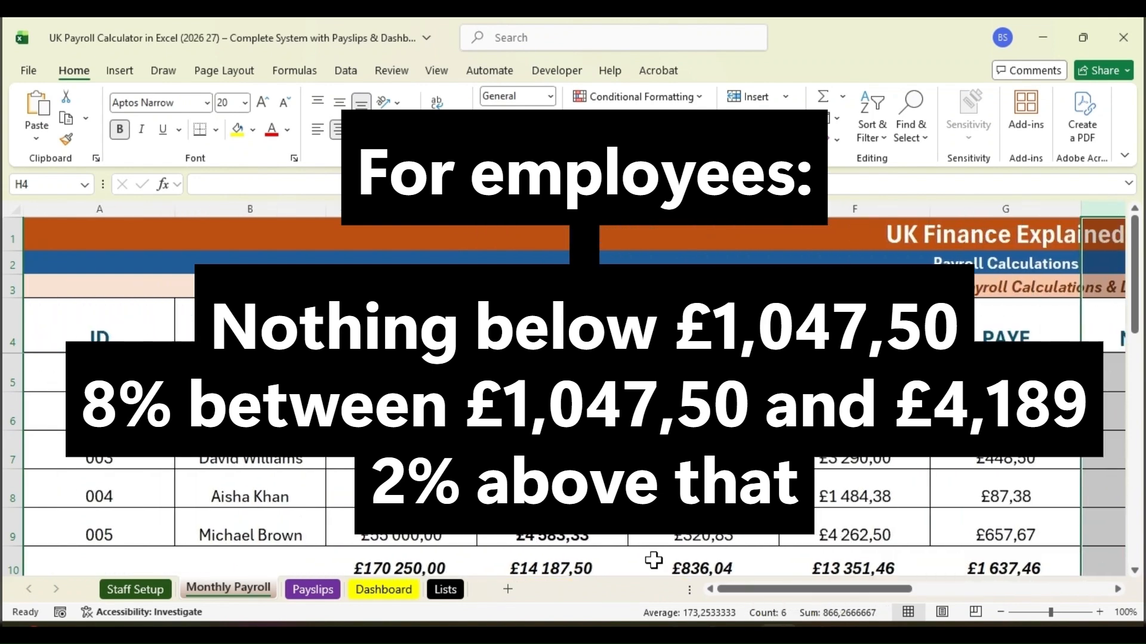
pyautogui.click(12, 528)
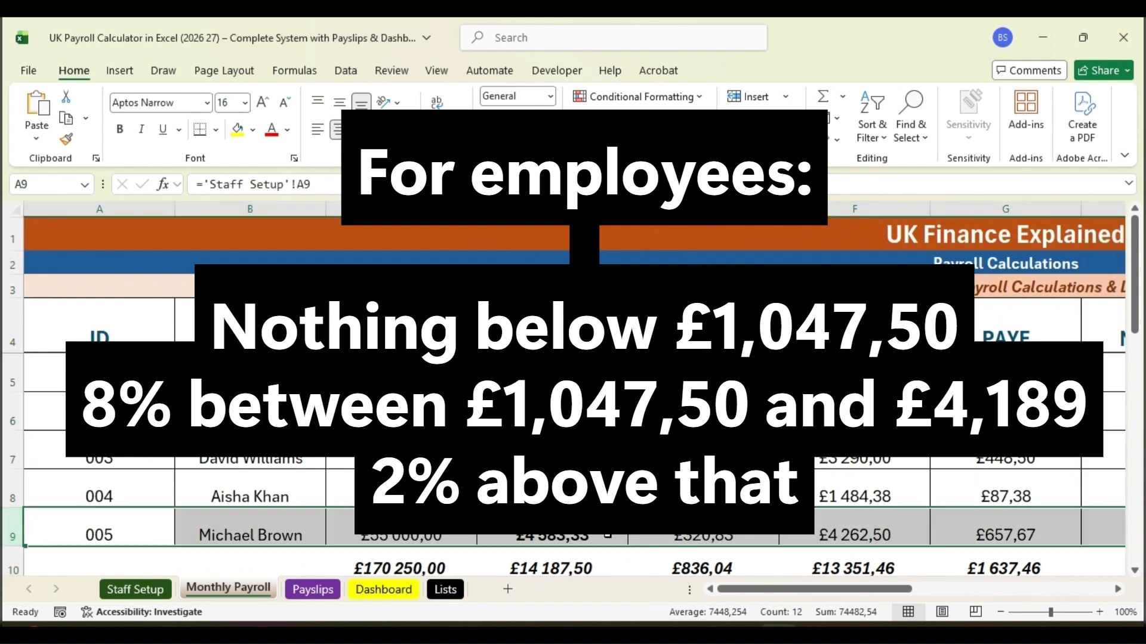
pyautogui.moveTo(805, 589); pyautogui.dragTo(889, 594)
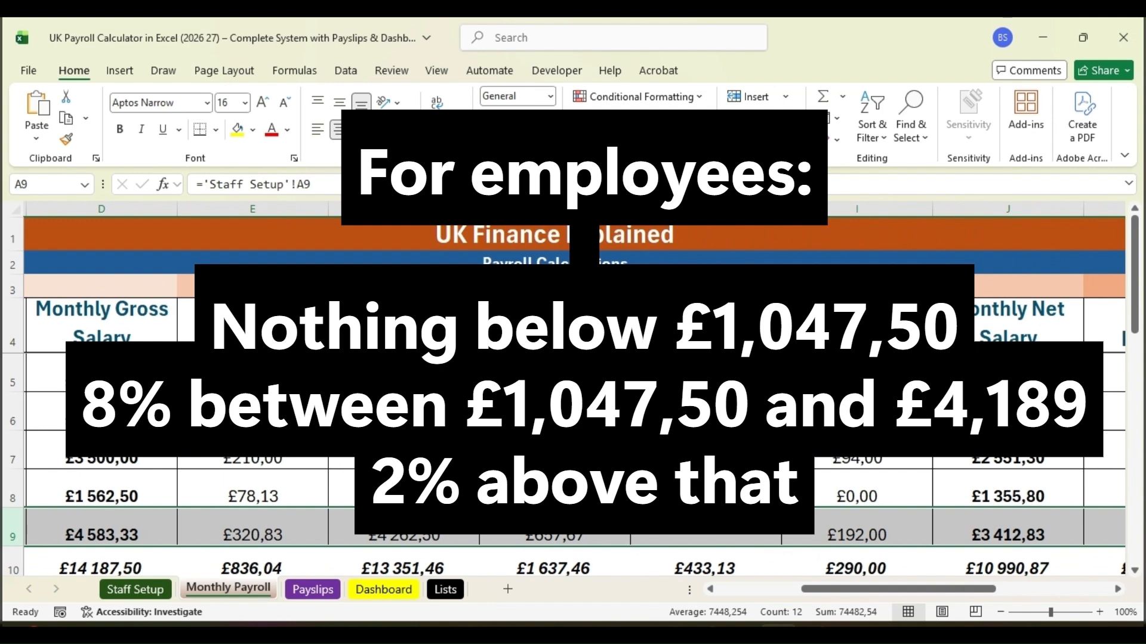
pyautogui.click(705, 525)
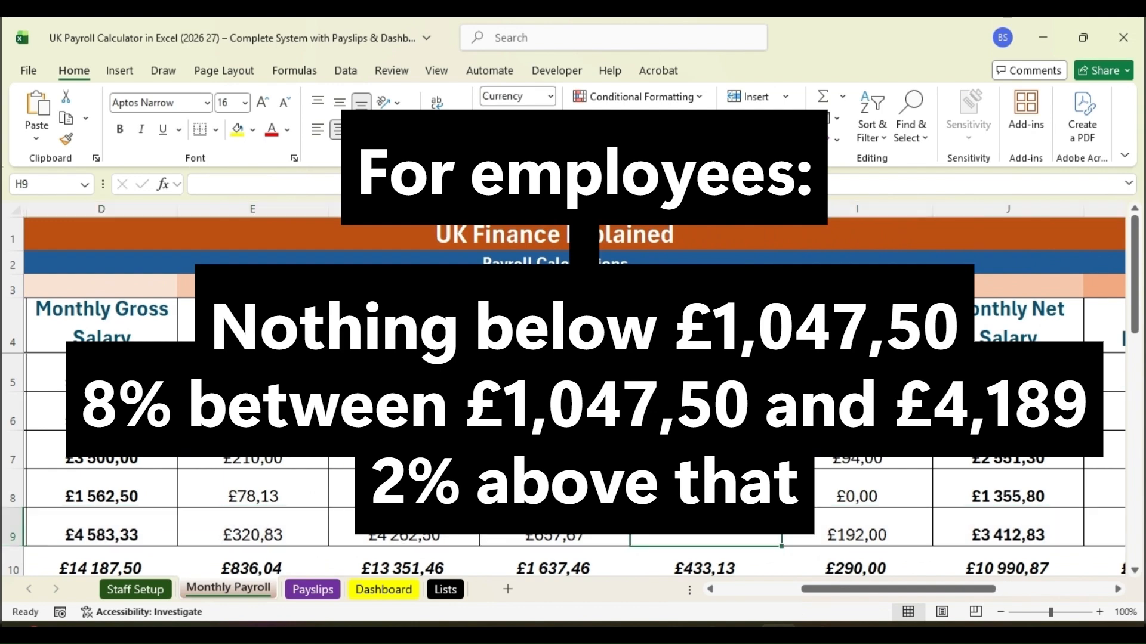
pyautogui.click(514, 184)
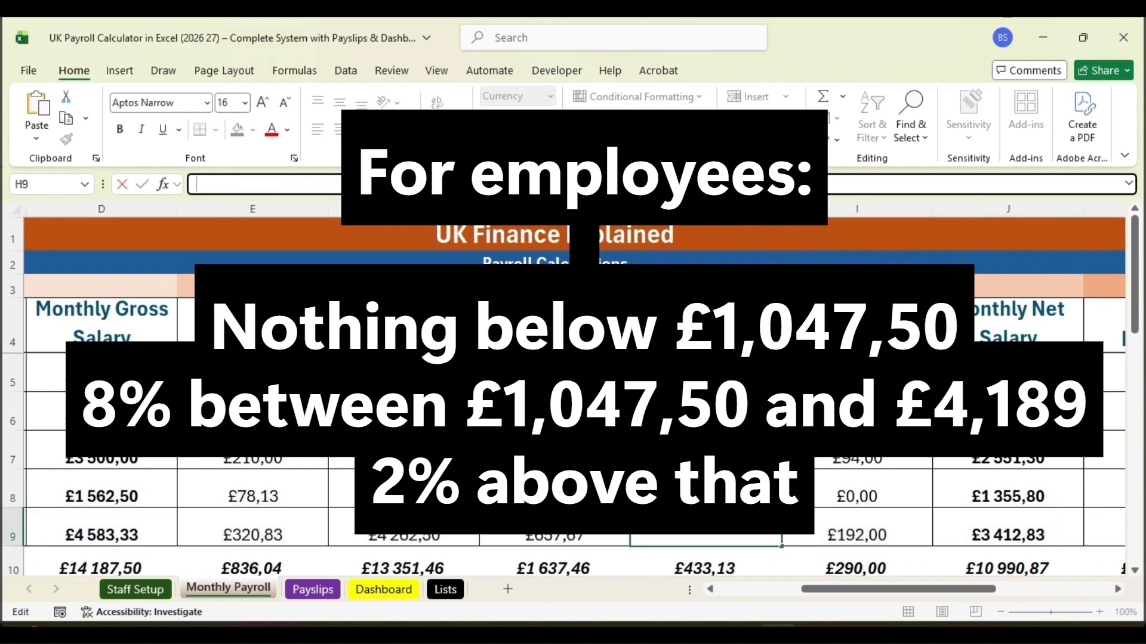
pyautogui.write('=MAX(0;MIN(D9;4189)-1047,5)*0,08 + MAX(0;D9-4189)*0,02')
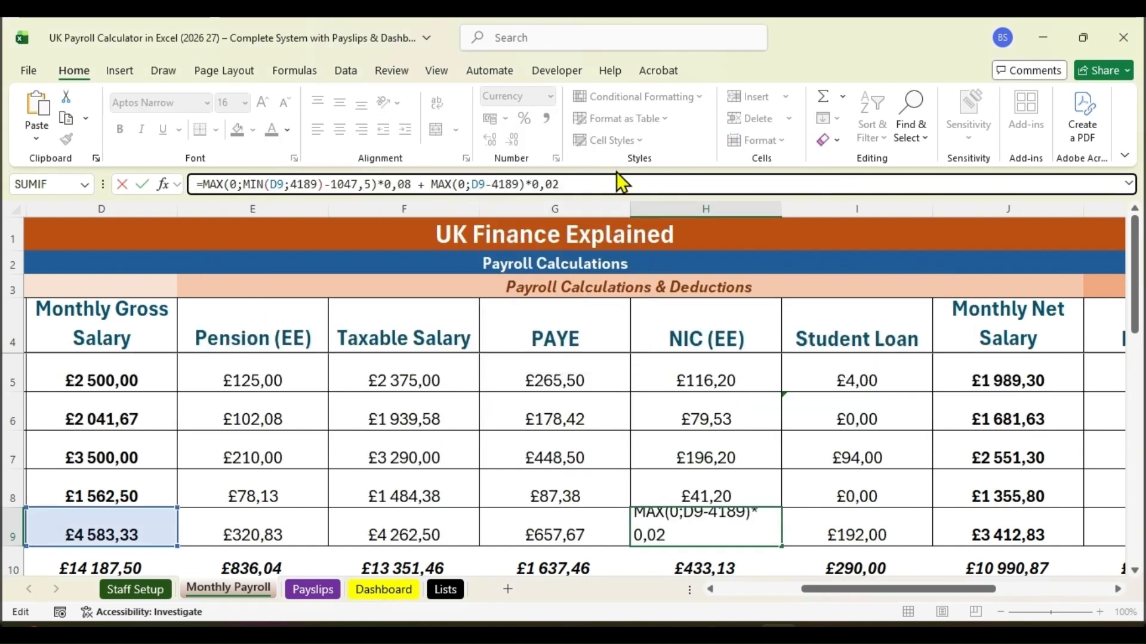
pyautogui.moveTo(561, 185); pyautogui.dragTo(197, 185)
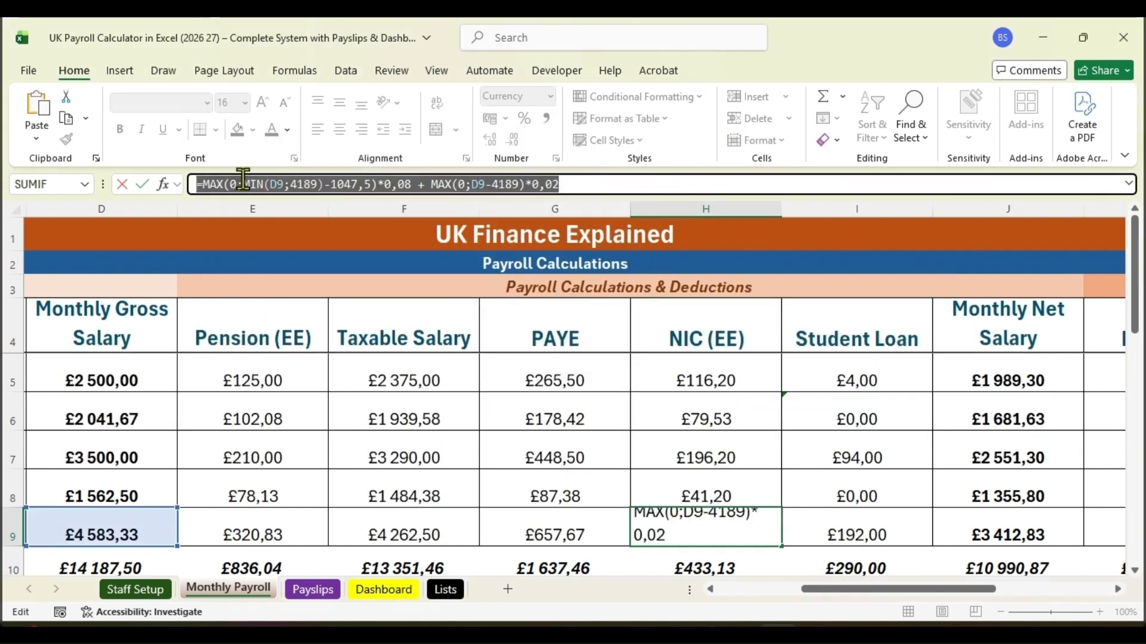
pyautogui.moveTo(933, 590); pyautogui.dragTo(911, 606)
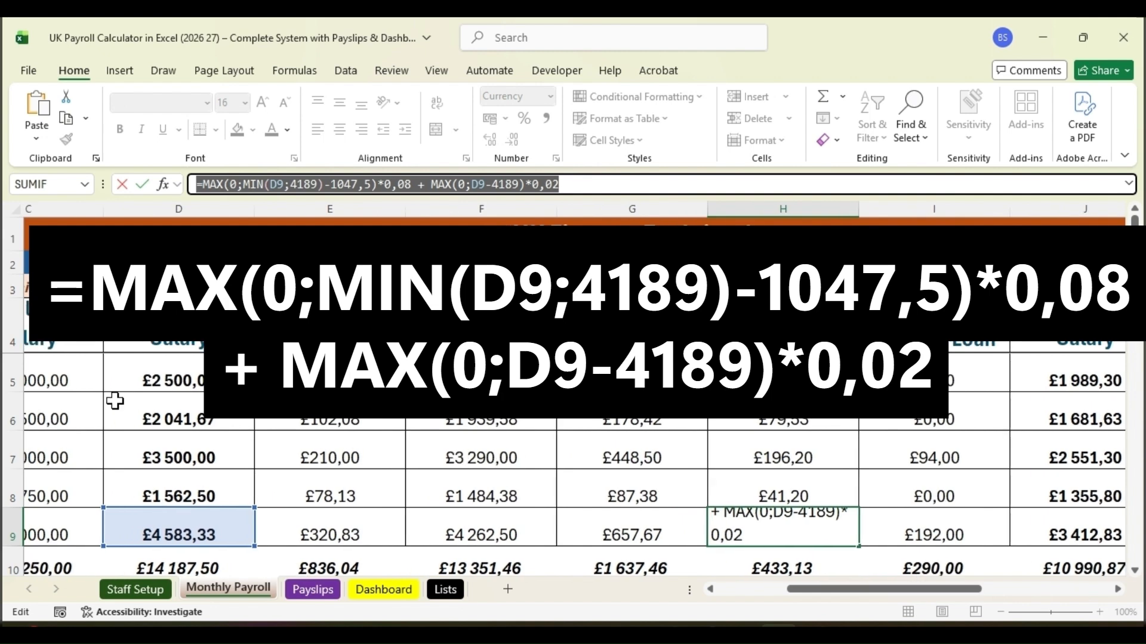
pyautogui.moveTo(889, 595); pyautogui.dragTo(947, 588)
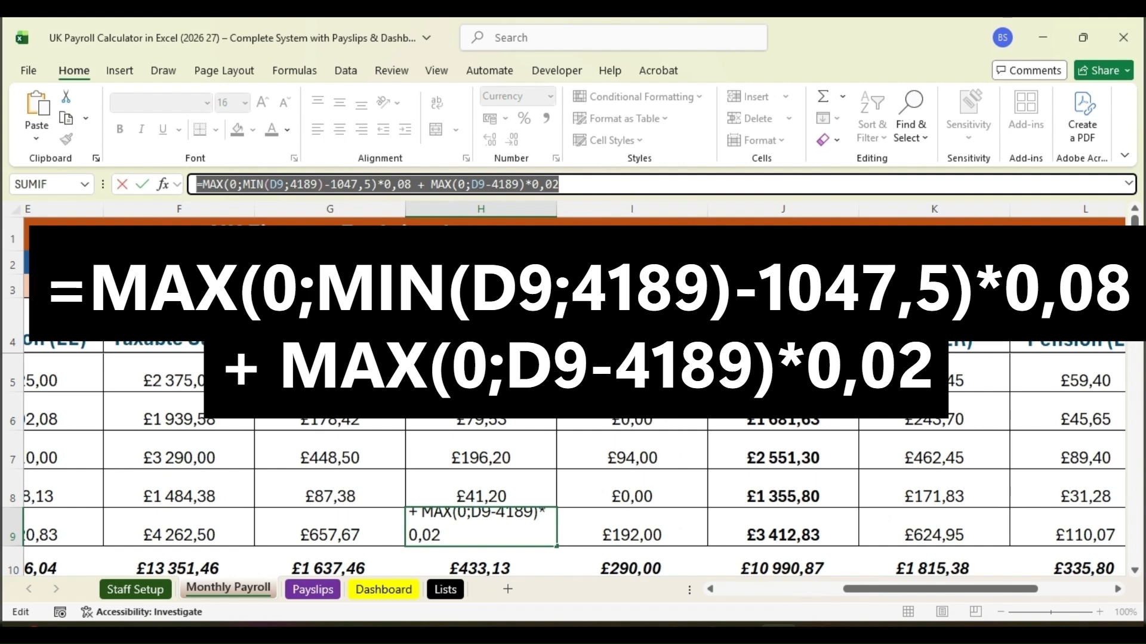
pyautogui.click(577, 183)
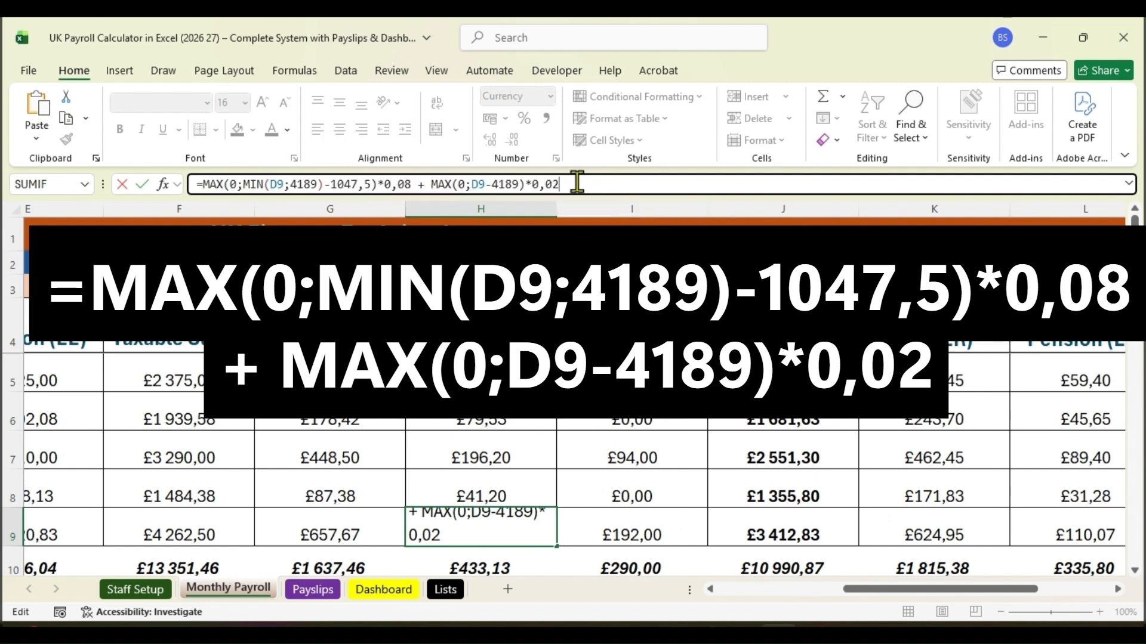
pyautogui.press('Return')
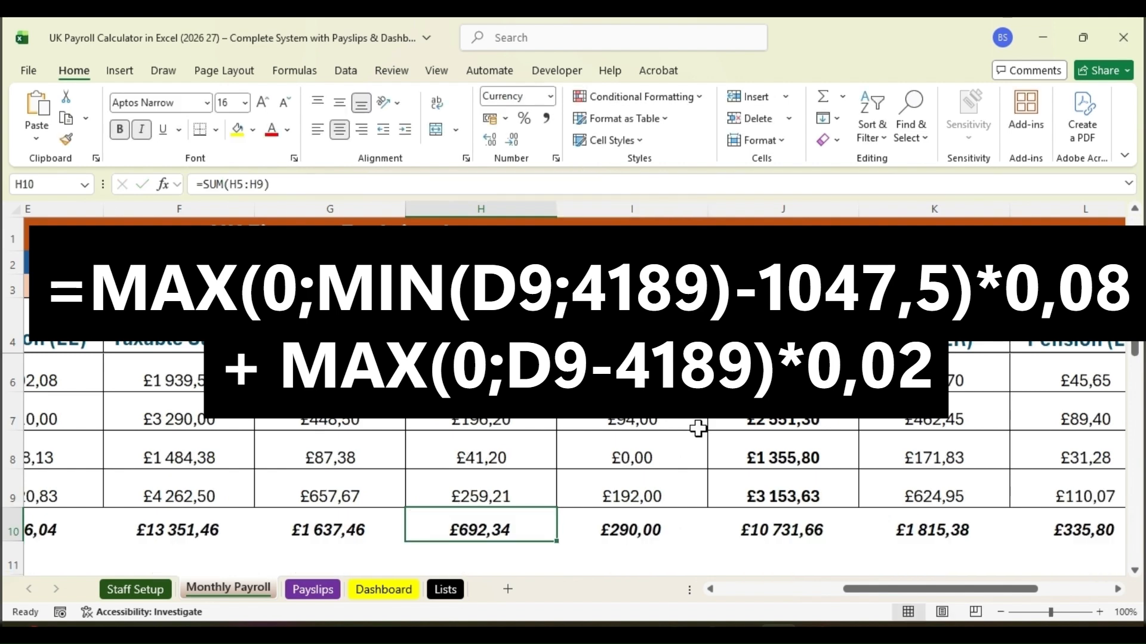
pyautogui.click(499, 496)
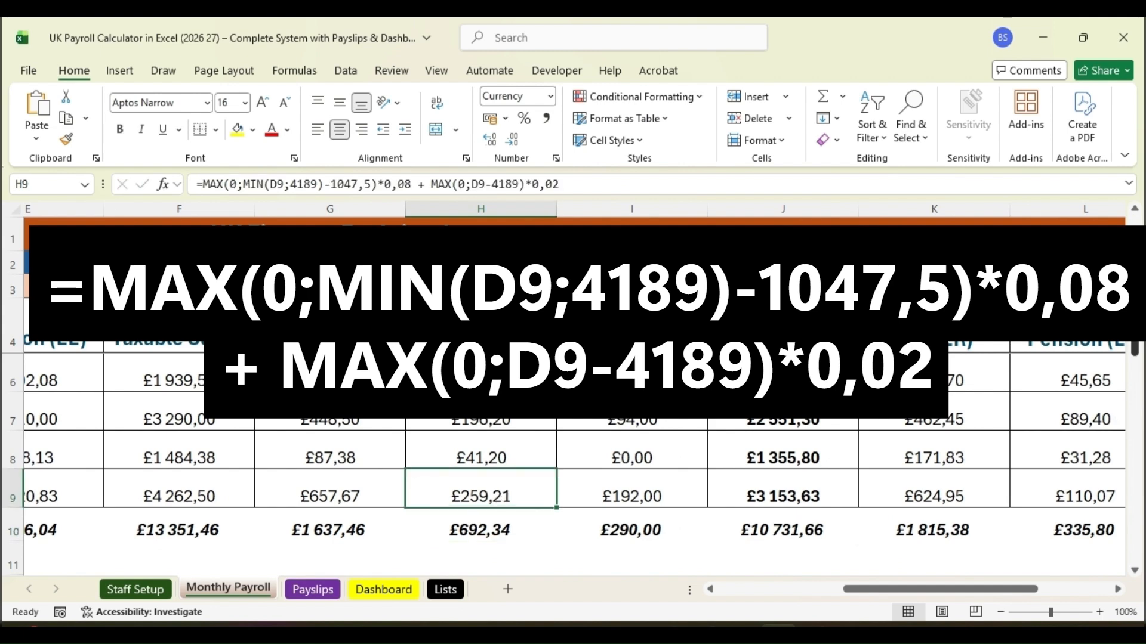
pyautogui.scroll(1, 573, 453)
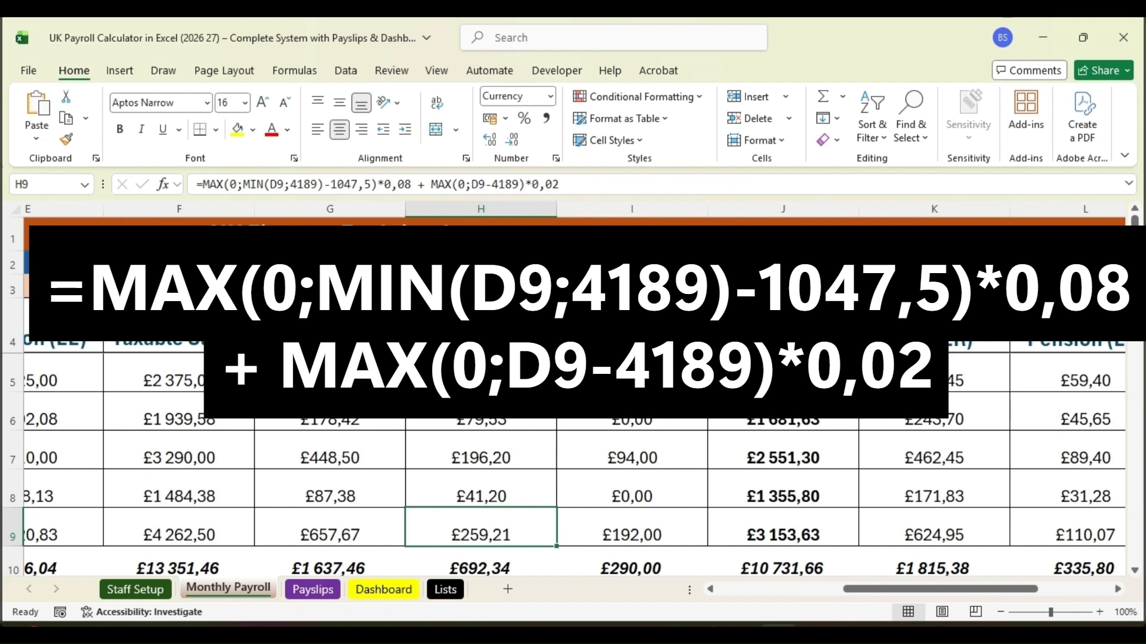
# Examine the Student Loan column on Monthly Payroll and the Student Loan income threshold table on the Lists sheet
pyautogui.click(634, 203)
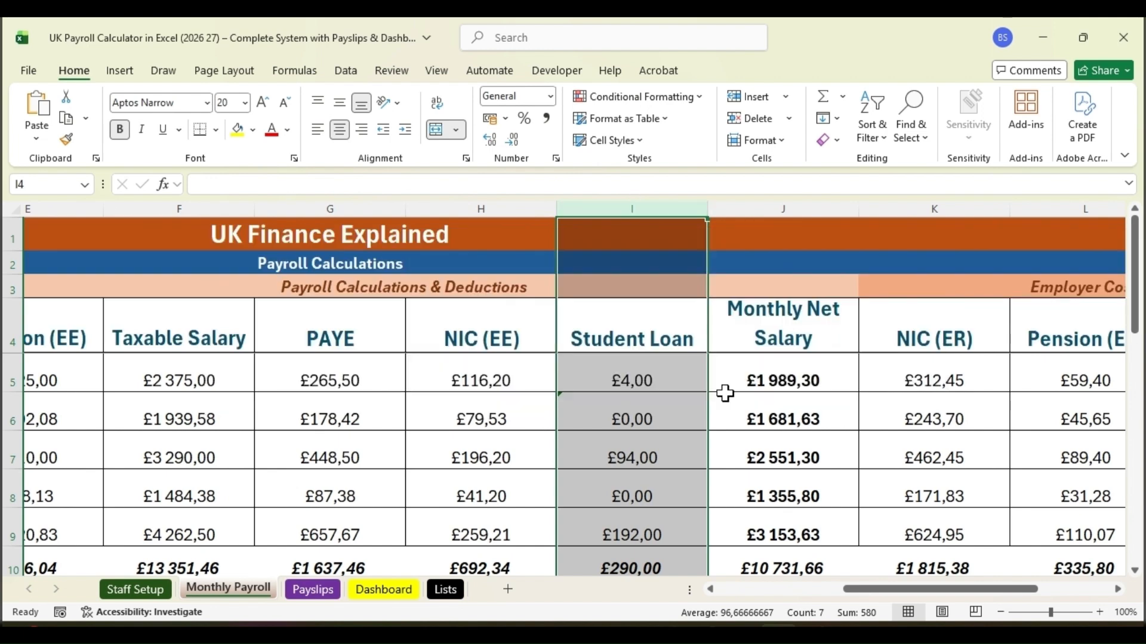
pyautogui.click(446, 591)
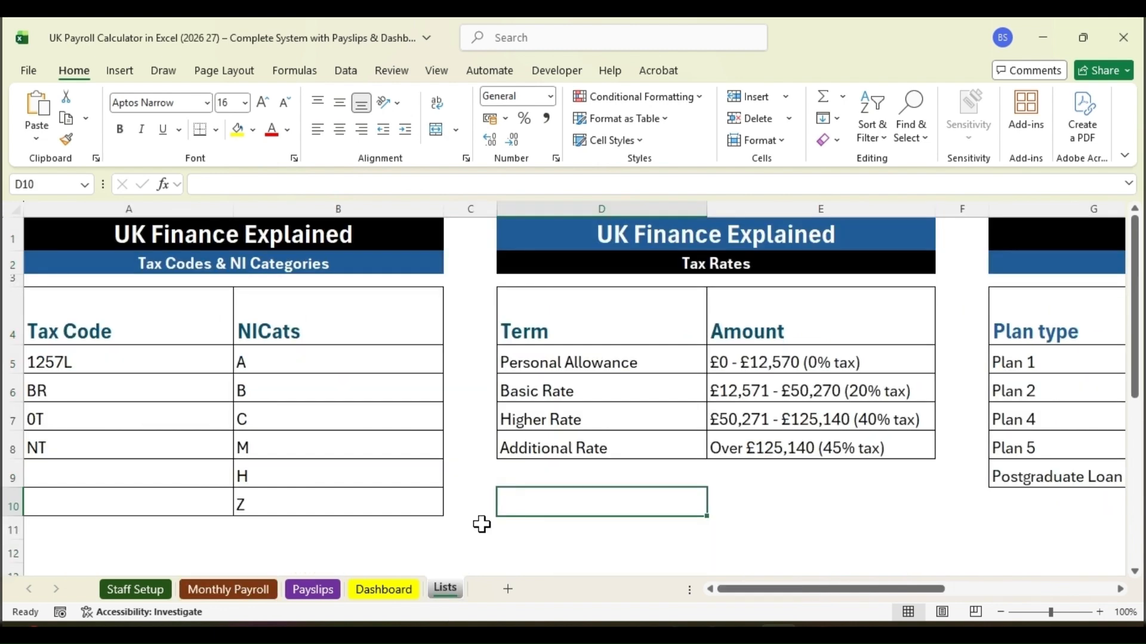
pyautogui.moveTo(851, 589); pyautogui.dragTo(1030, 583)
pyautogui.moveTo(318, 209); pyautogui.dragTo(976, 232)
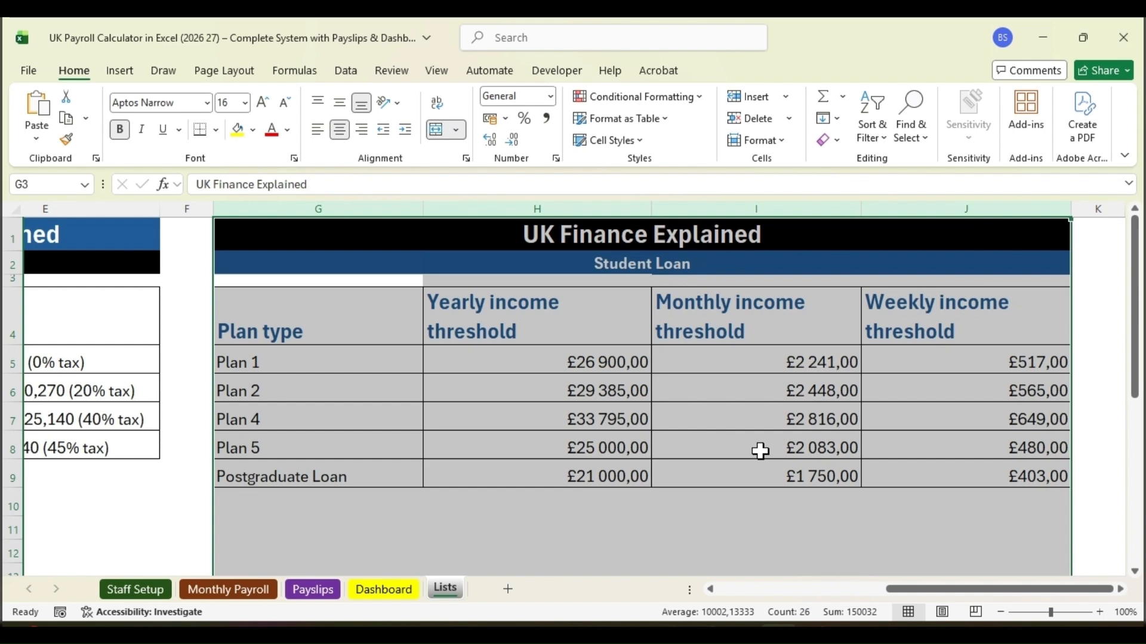
# Examine the Student Loan Plan column on the Staff Setup sheet and the plan options available in G5
pyautogui.click(136, 590)
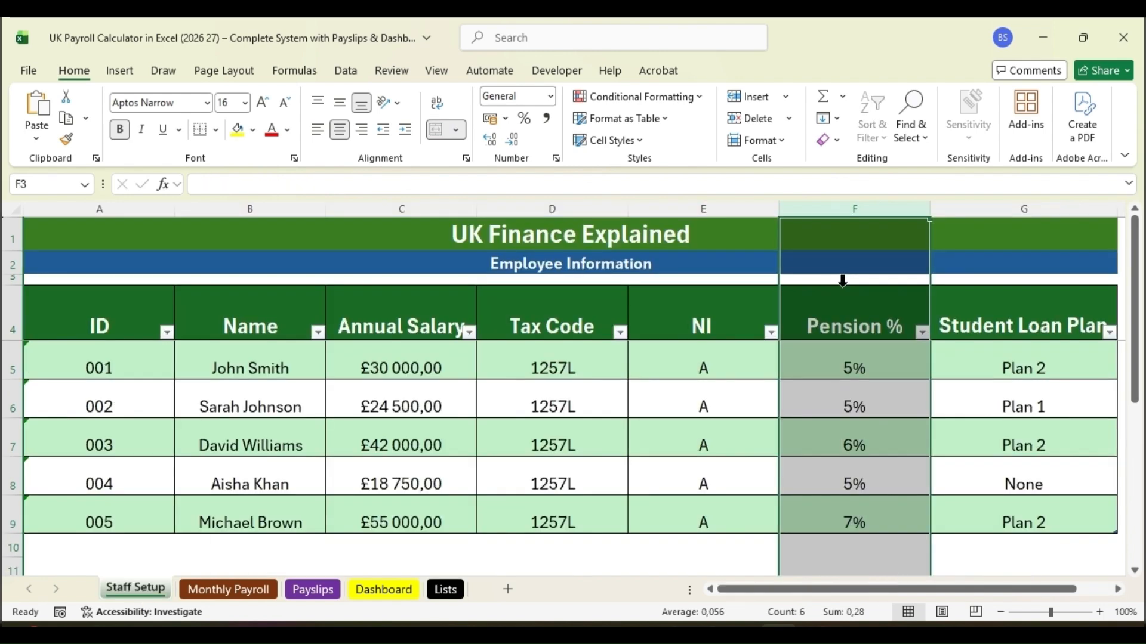
pyautogui.click(1018, 206)
pyautogui.moveTo(949, 590); pyautogui.dragTo(984, 595)
pyautogui.click(1009, 332)
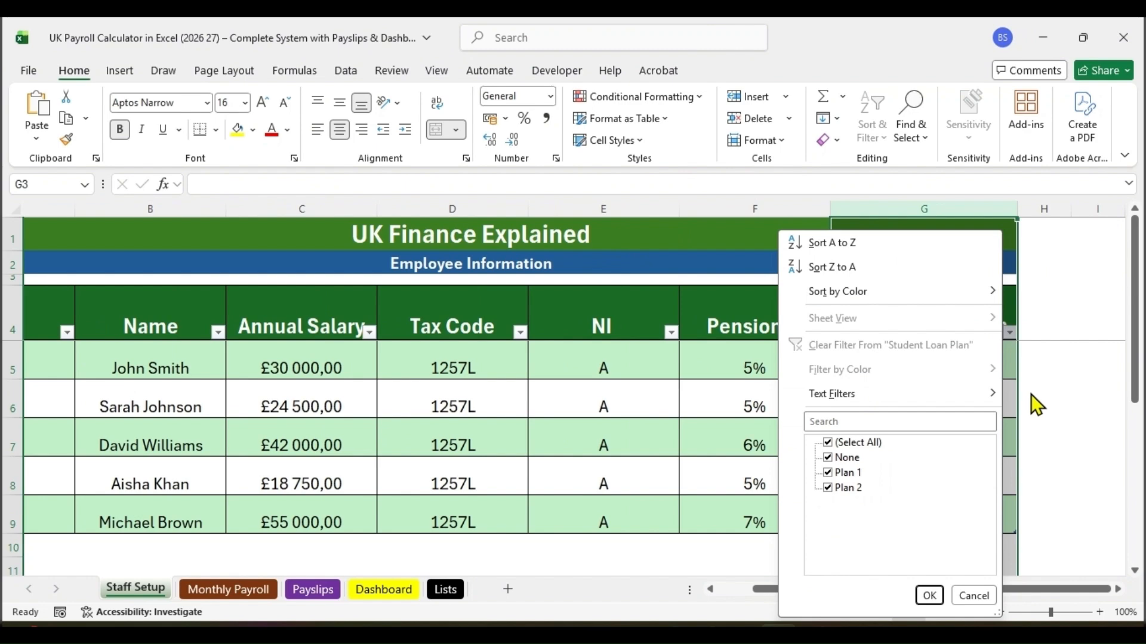
pyautogui.click(1028, 332)
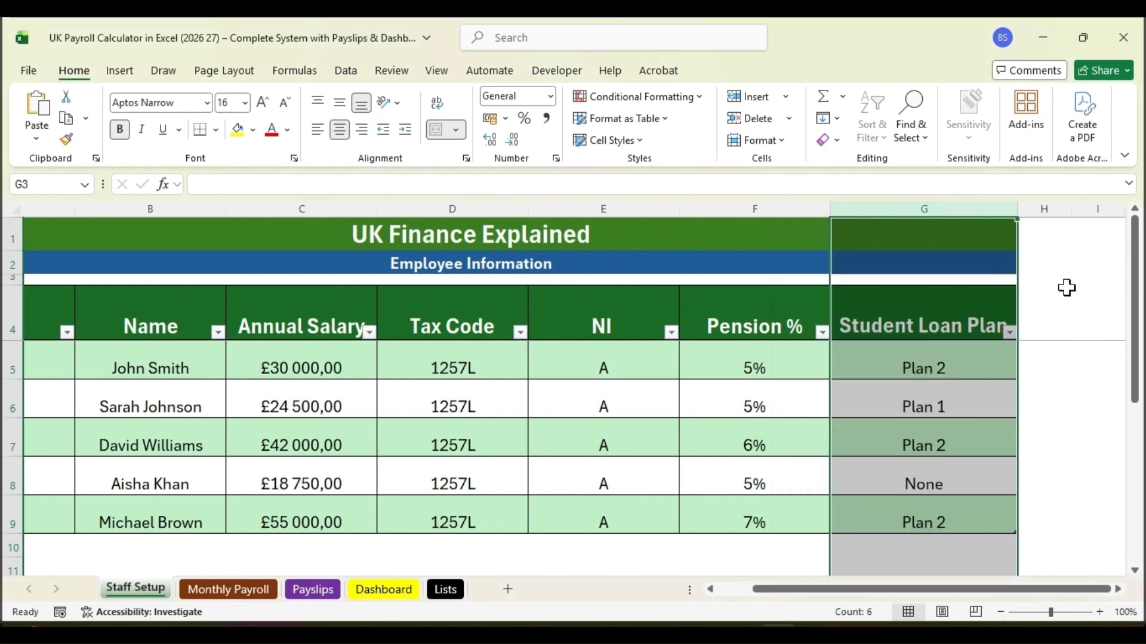
pyautogui.click(942, 367)
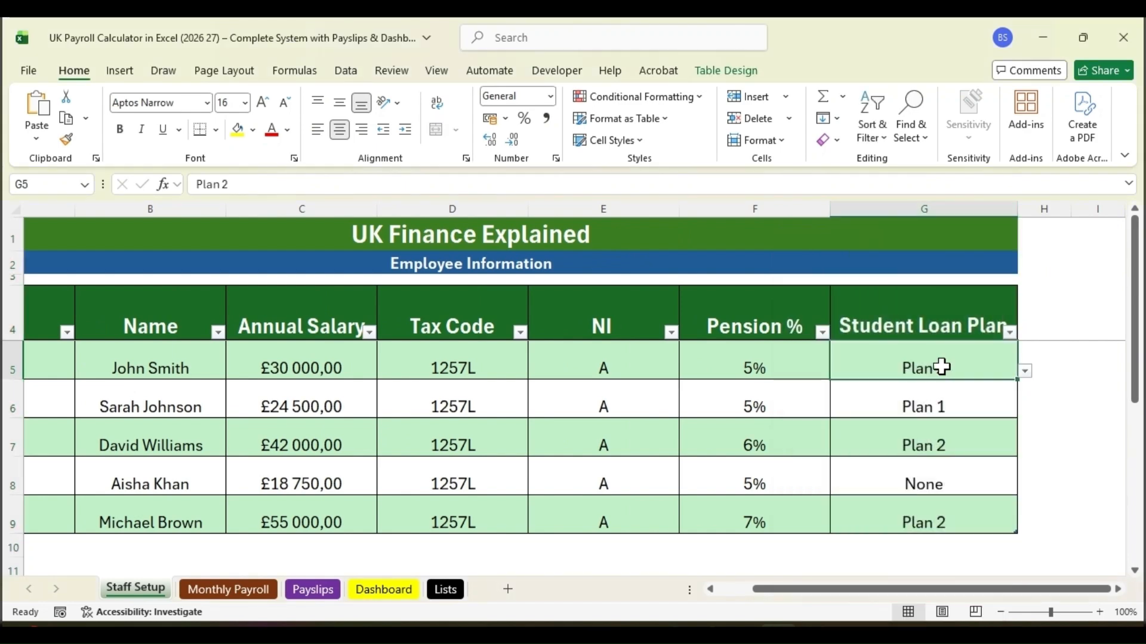
pyautogui.click(1024, 371)
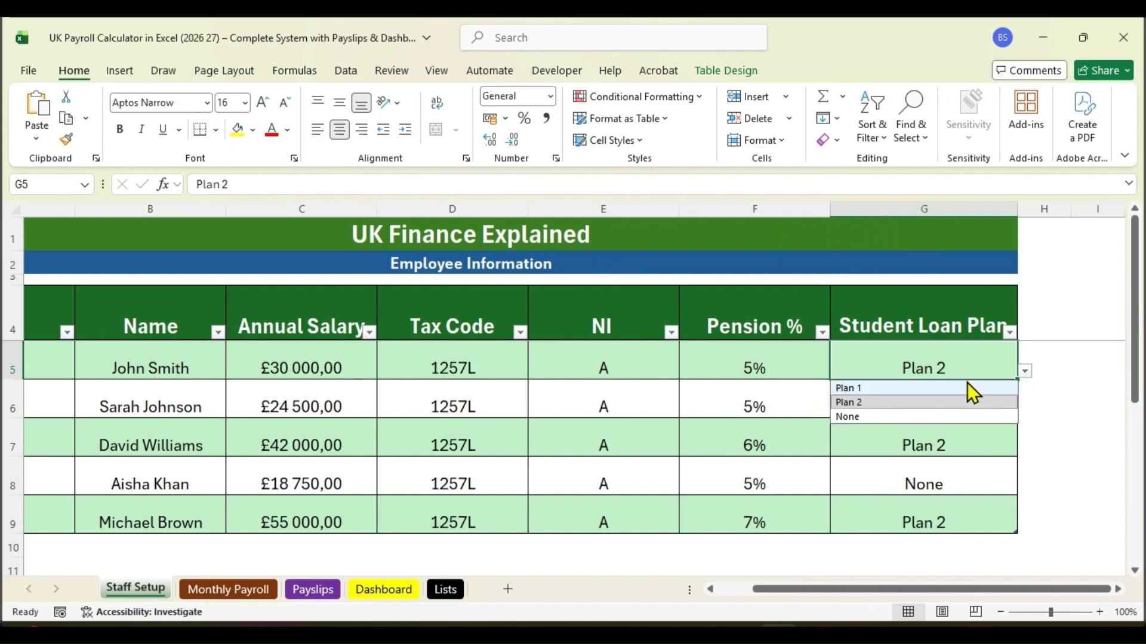
pyautogui.click(1096, 399)
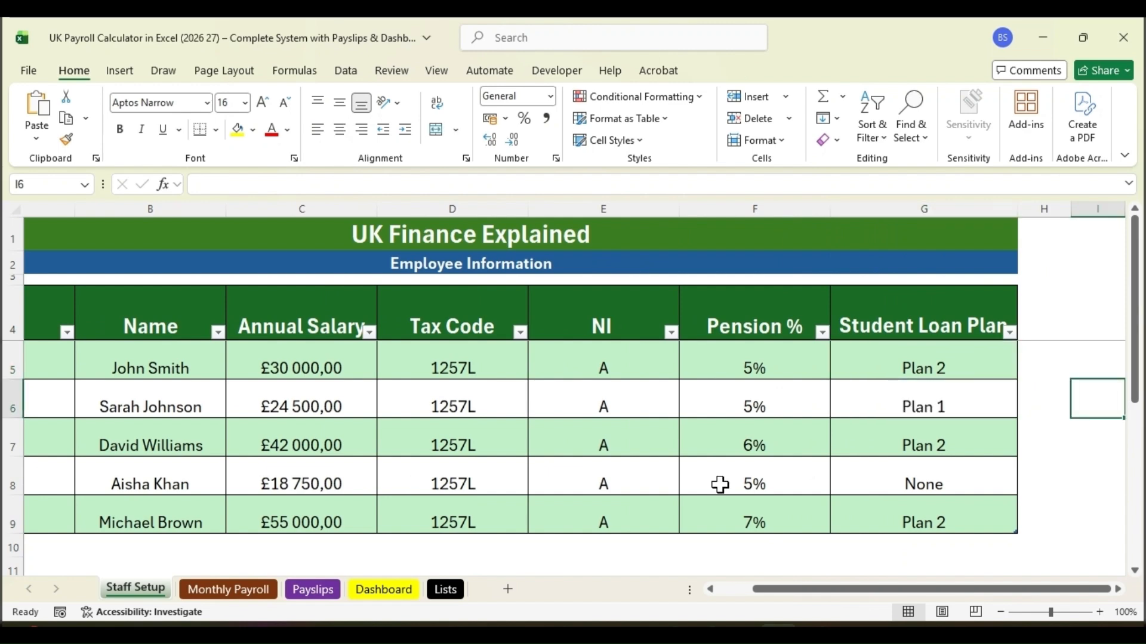
# Examine the Student Loan formula in I5 on the Monthly Payroll sheet
pyautogui.click(252, 586)
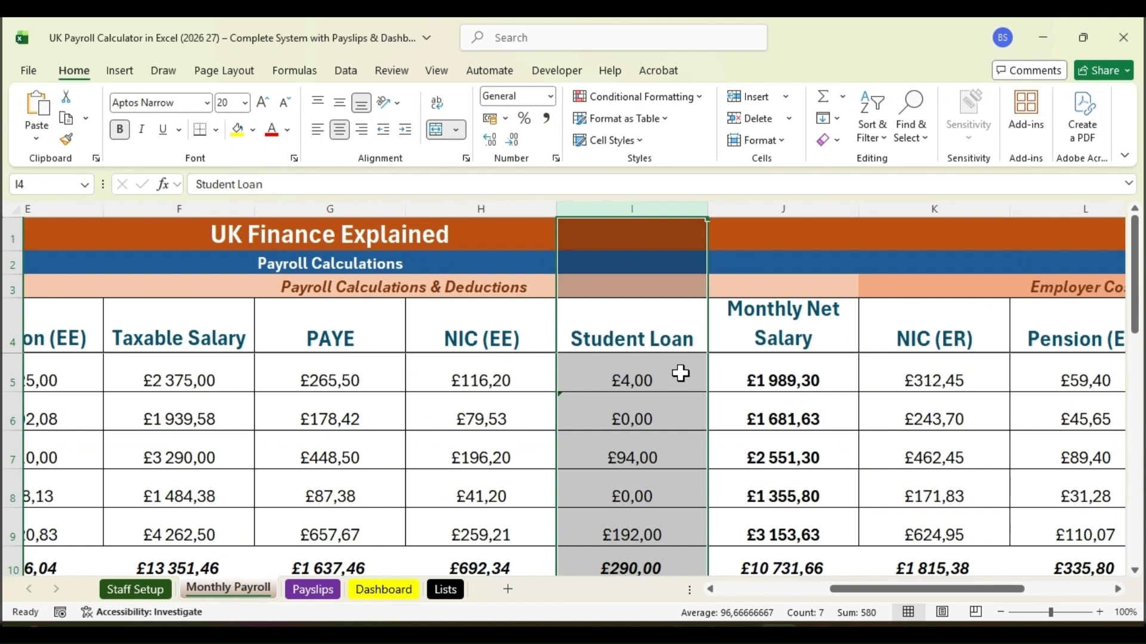
pyautogui.click(681, 373)
pyautogui.click(461, 203)
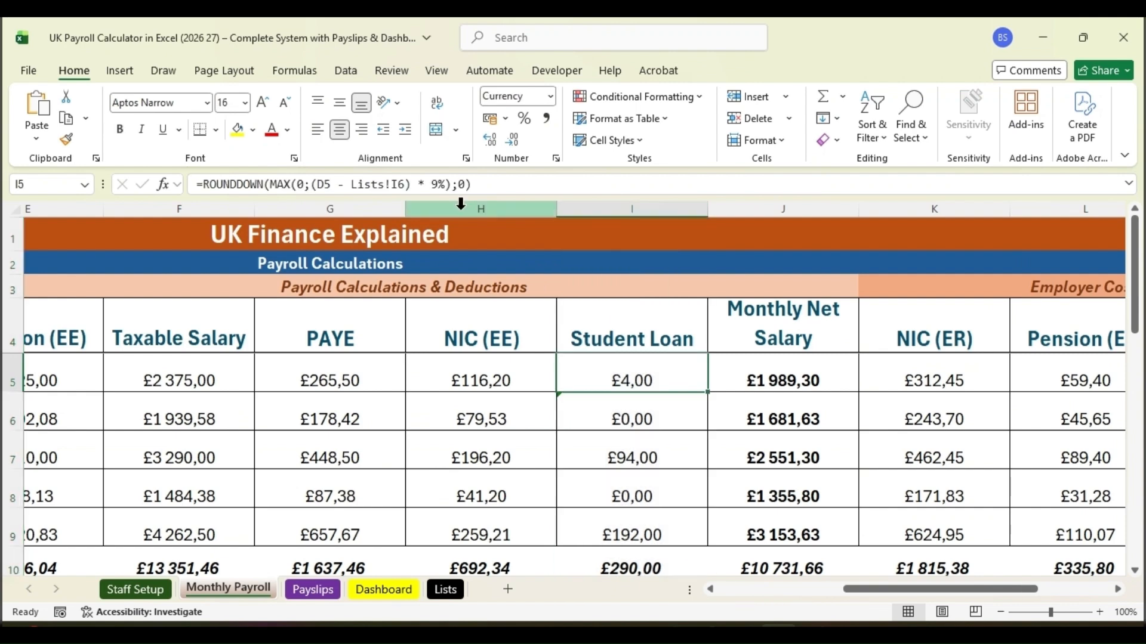
# Examine the Monthly Net Salary formula in J5 and the cells it references, leaving the formula as it is
pyautogui.click(783, 209)
pyautogui.moveTo(1004, 593); pyautogui.dragTo(1055, 593)
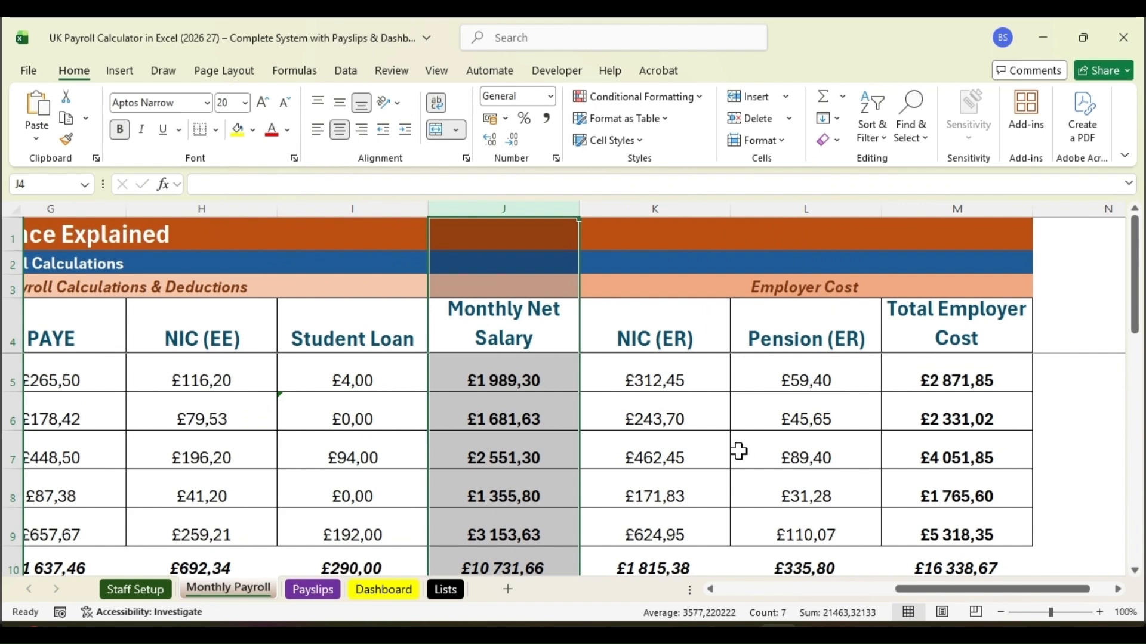
pyautogui.click(526, 371)
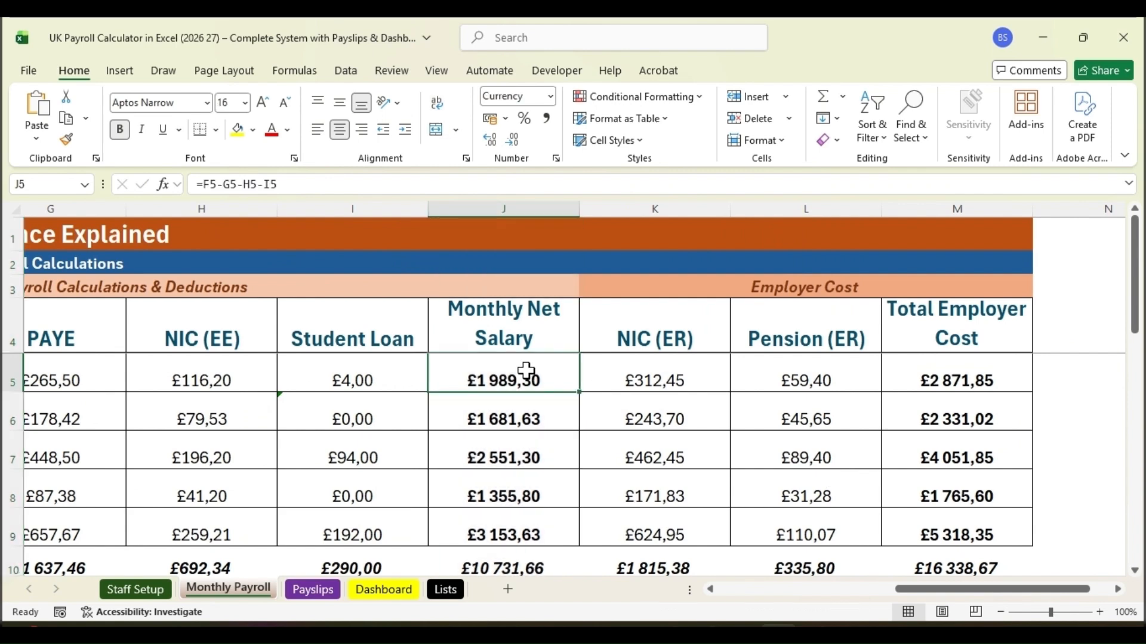
pyautogui.tripleClick(309, 193)
pyautogui.moveTo(969, 590); pyautogui.dragTo(900, 592)
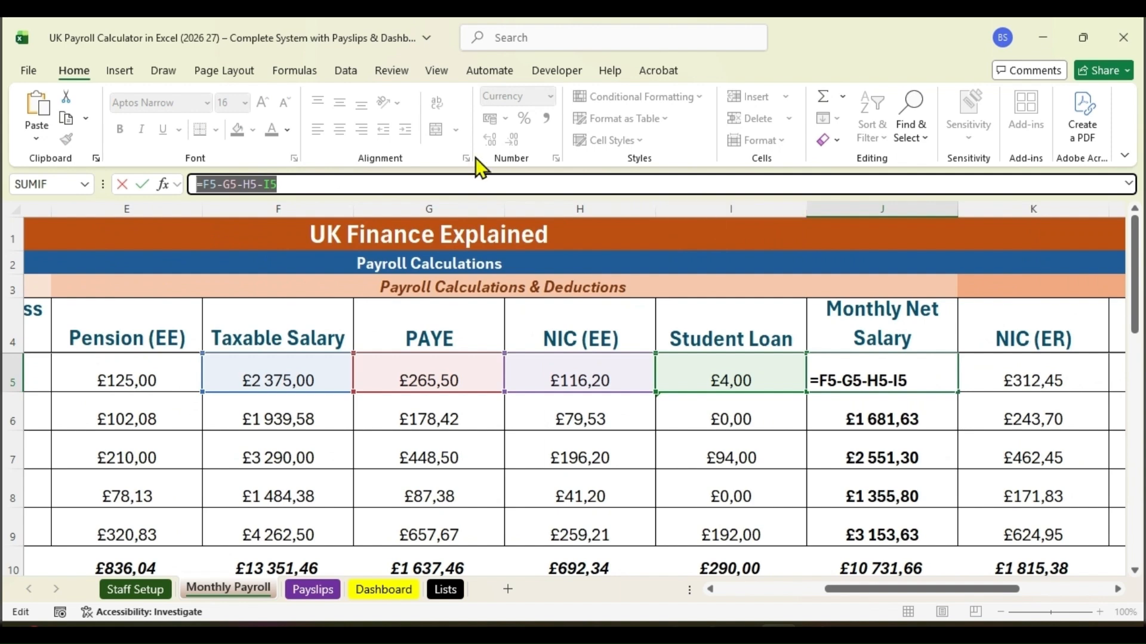
pyautogui.click(494, 186)
pyautogui.press('Return')
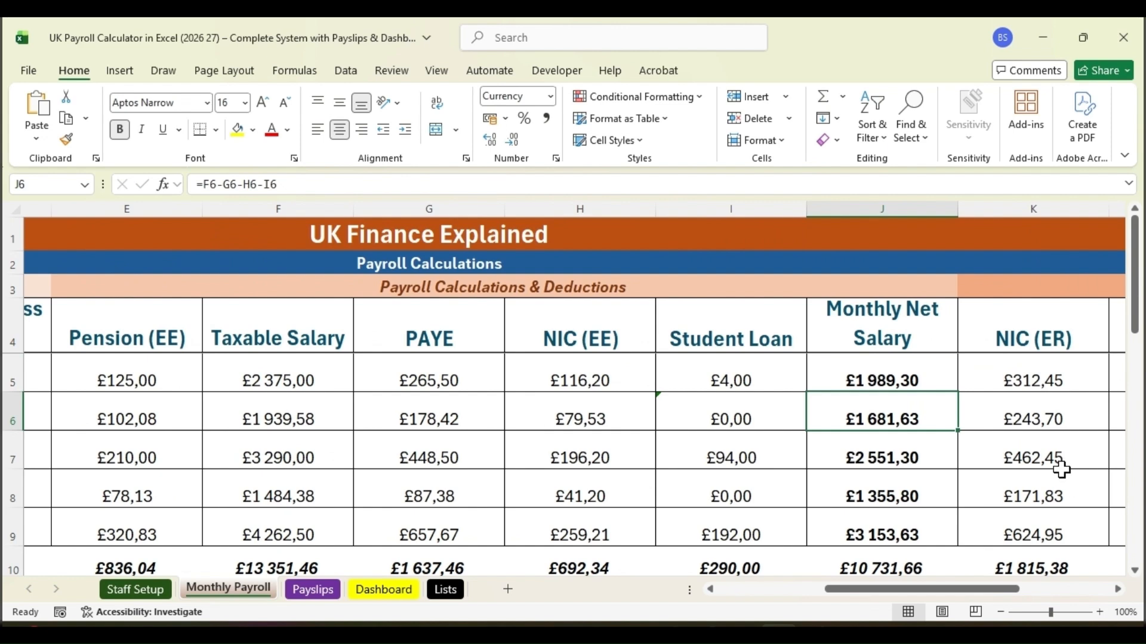
# Examine the Employer Cost section of the payroll table, columns K to M
pyautogui.moveTo(980, 589); pyautogui.dragTo(1068, 591)
pyautogui.click(552, 207)
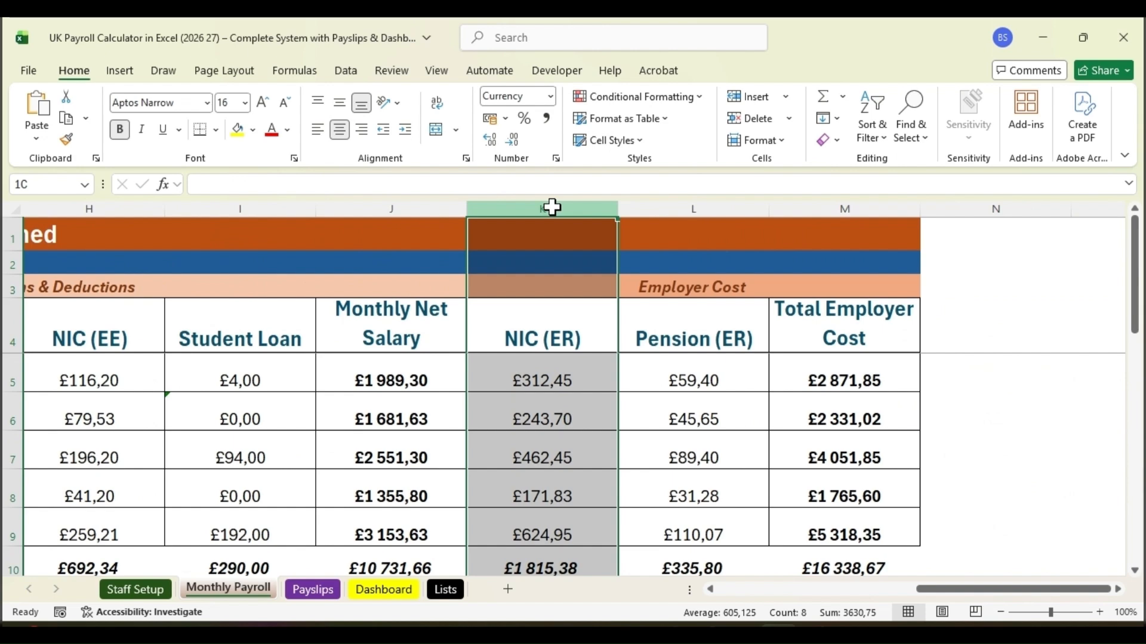
pyautogui.moveTo(552, 207); pyautogui.dragTo(815, 271)
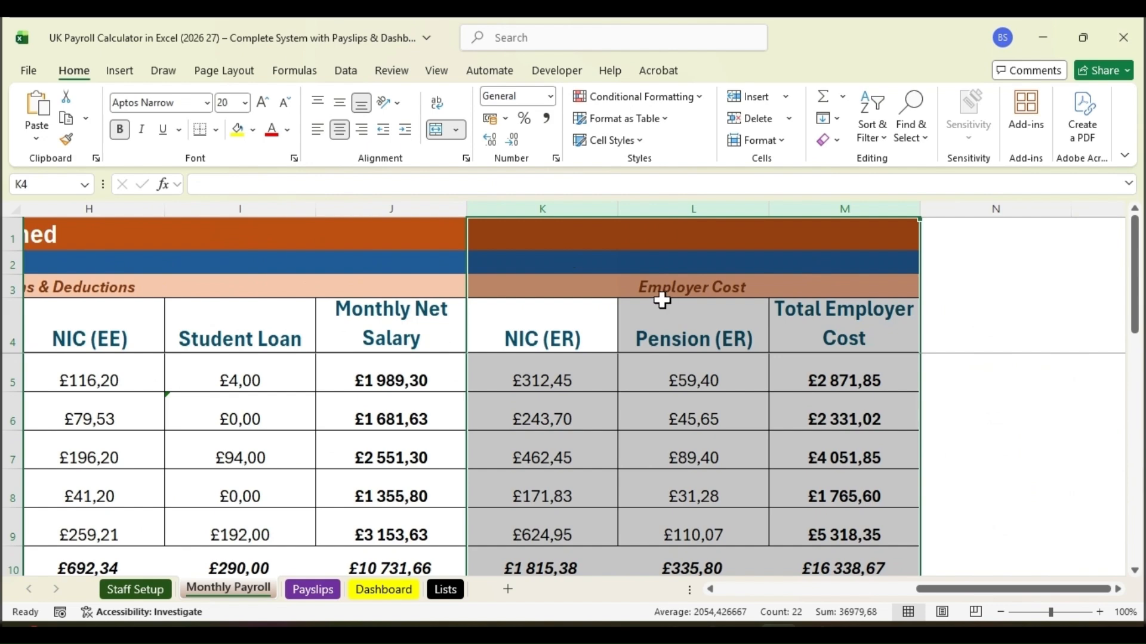
# Examine the employer NIC formula in K5 and the Monthly Gross Salary cell D5 it references, leaving the formula as it is
pyautogui.click(537, 205)
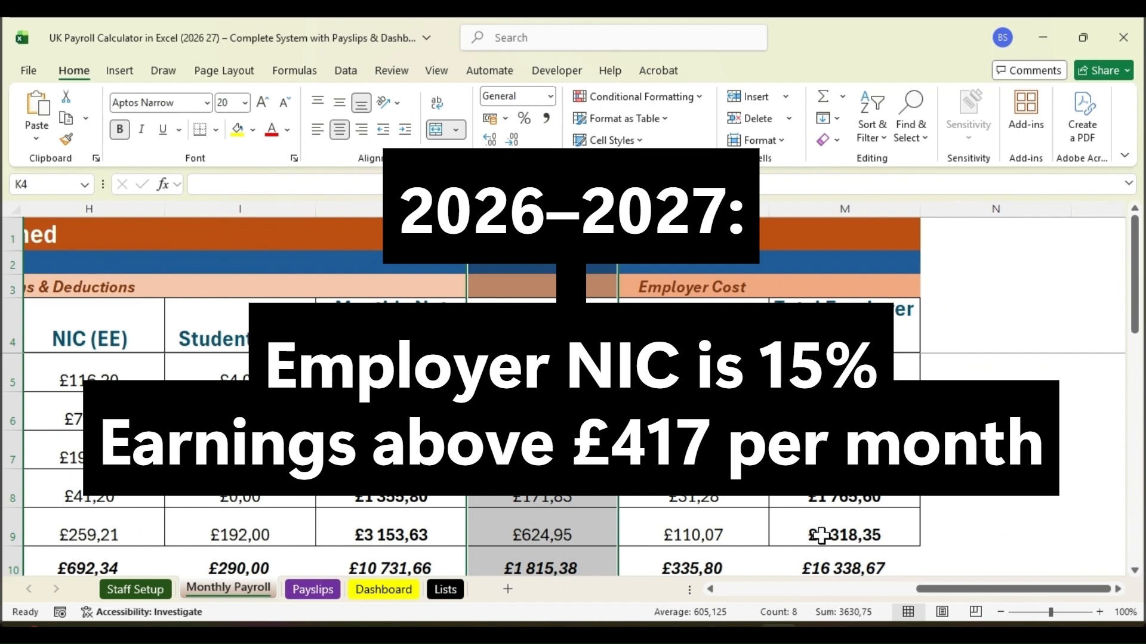
pyautogui.moveTo(969, 589); pyautogui.dragTo(770, 590)
pyautogui.click(12, 373)
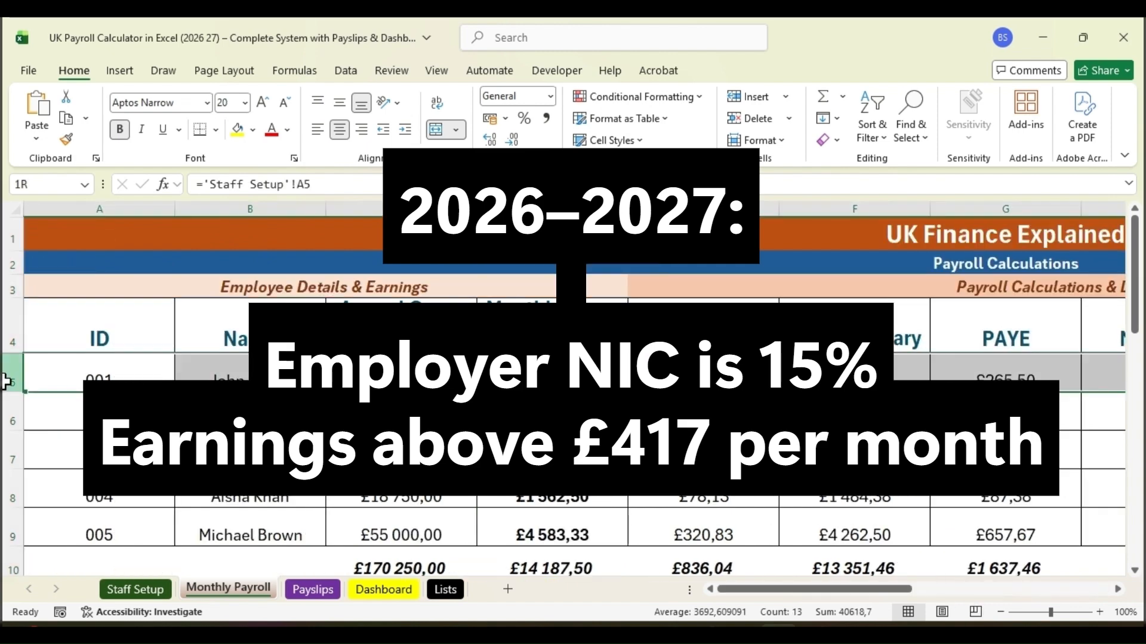
pyautogui.moveTo(833, 588); pyautogui.dragTo(1040, 595)
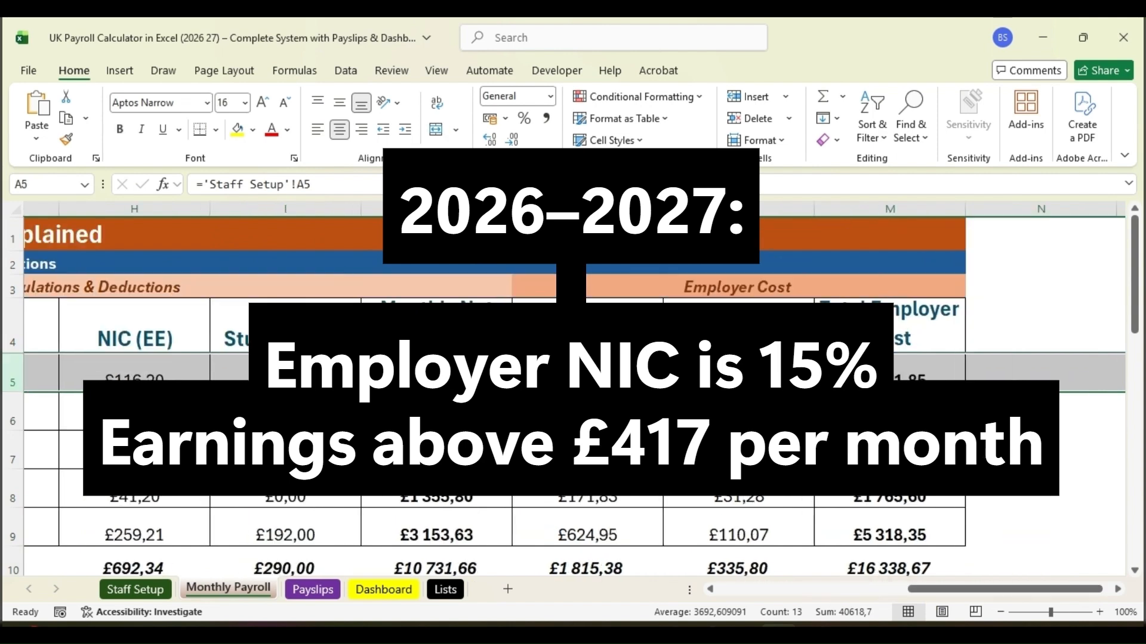
pyautogui.click(587, 375)
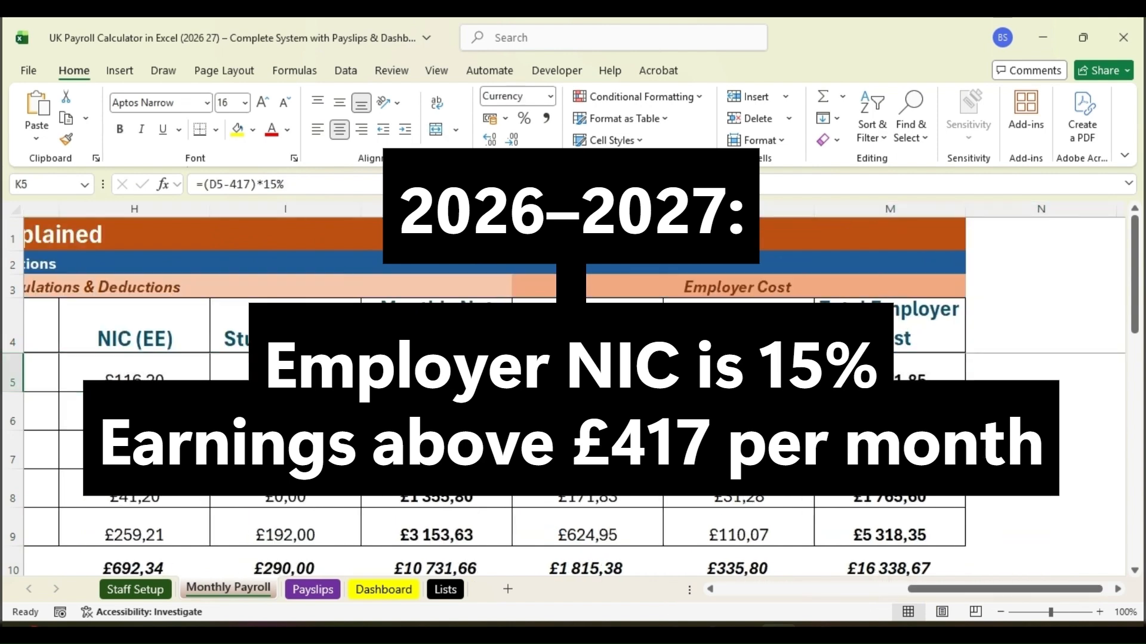
pyautogui.tripleClick(306, 186)
pyautogui.moveTo(1015, 585); pyautogui.dragTo(874, 593)
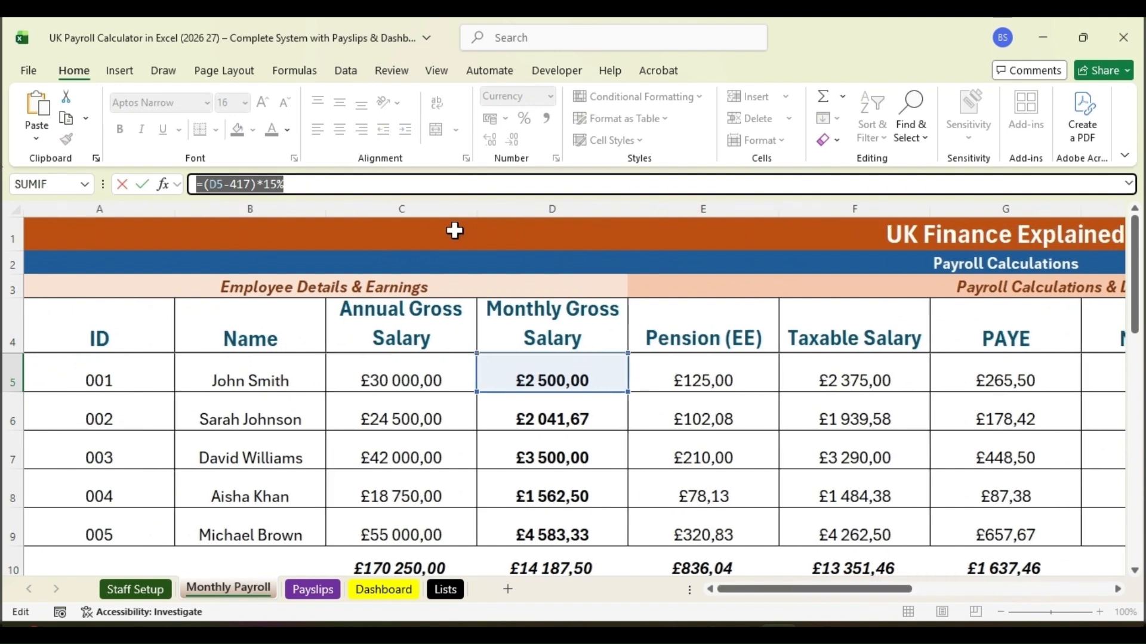
pyautogui.click(434, 185)
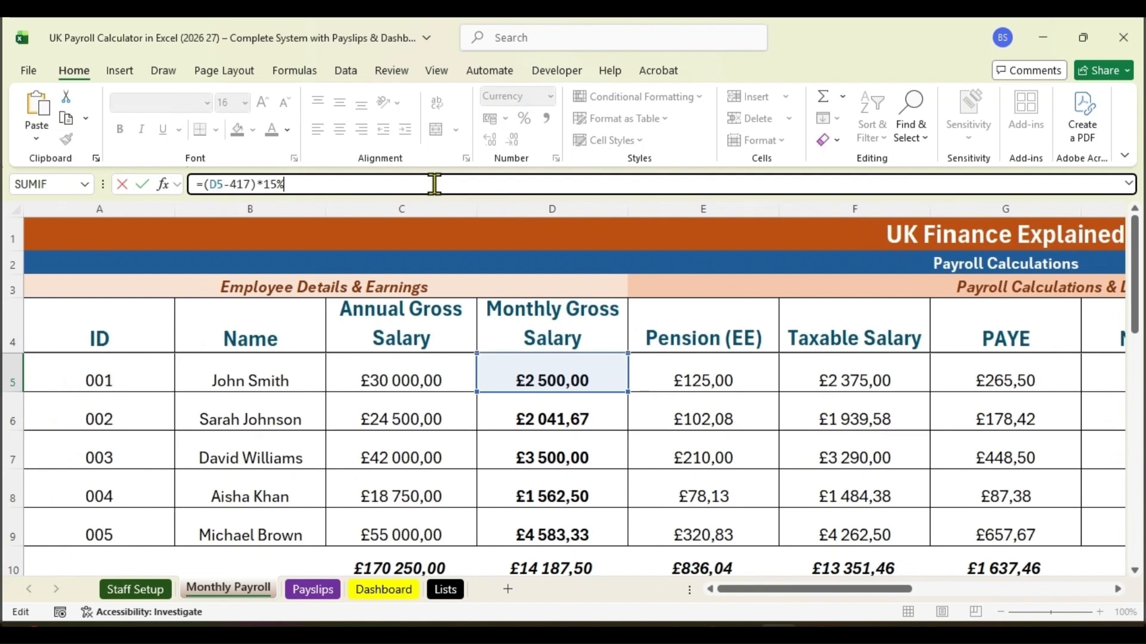
pyautogui.press('Return')
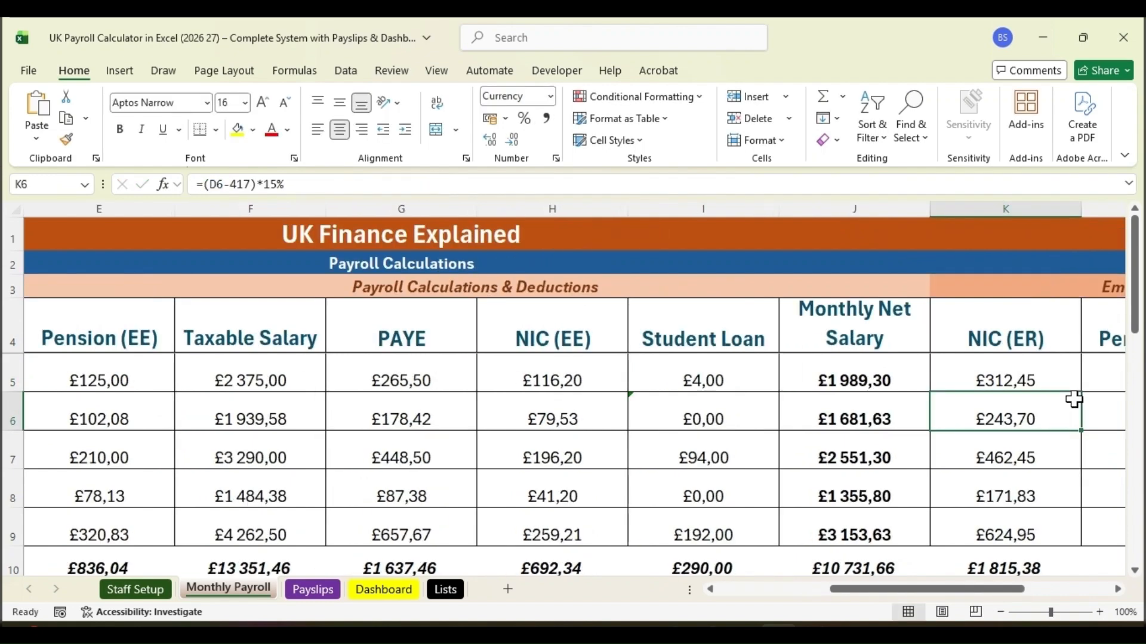
# Check the NIC (ER) formulas for the individual employees in rows 5 to 9 of column K
pyautogui.moveTo(982, 595); pyautogui.dragTo(1032, 593)
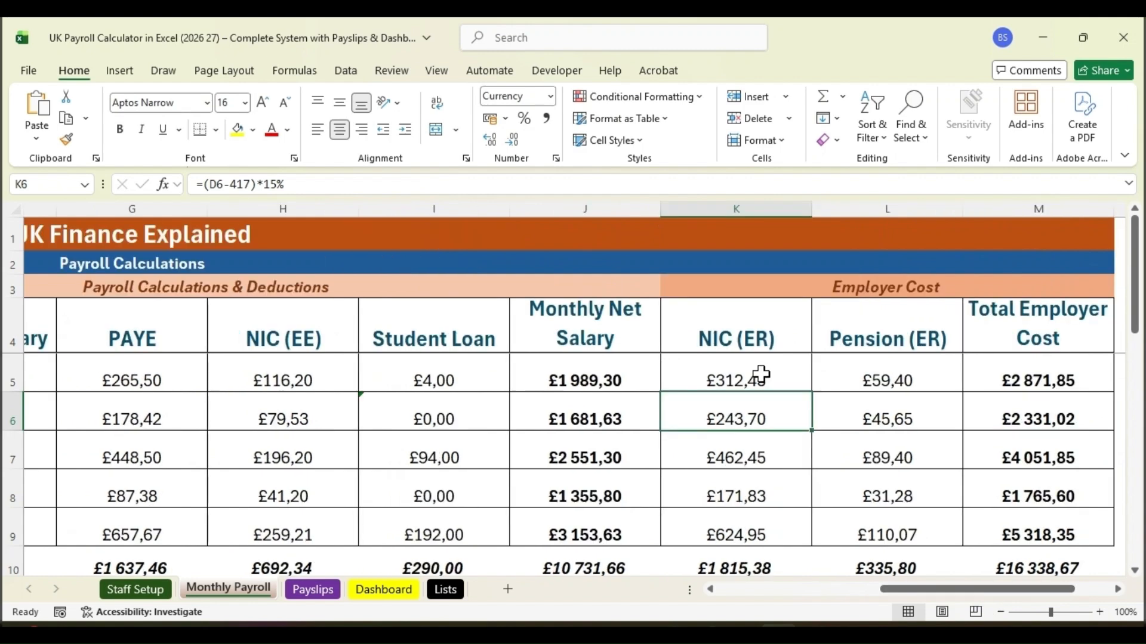
pyautogui.click(761, 374)
pyautogui.click(763, 412)
pyautogui.click(781, 490)
pyautogui.click(785, 537)
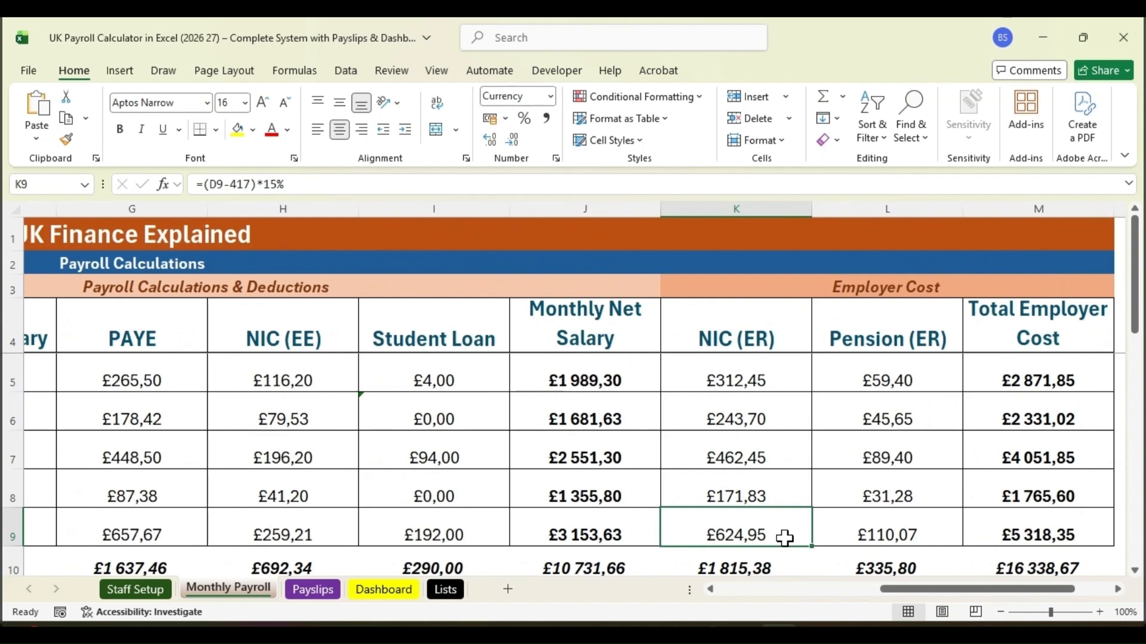
# Examine the Pension (ER) column and its formula in L5, leaving the formula as it is
pyautogui.click(874, 207)
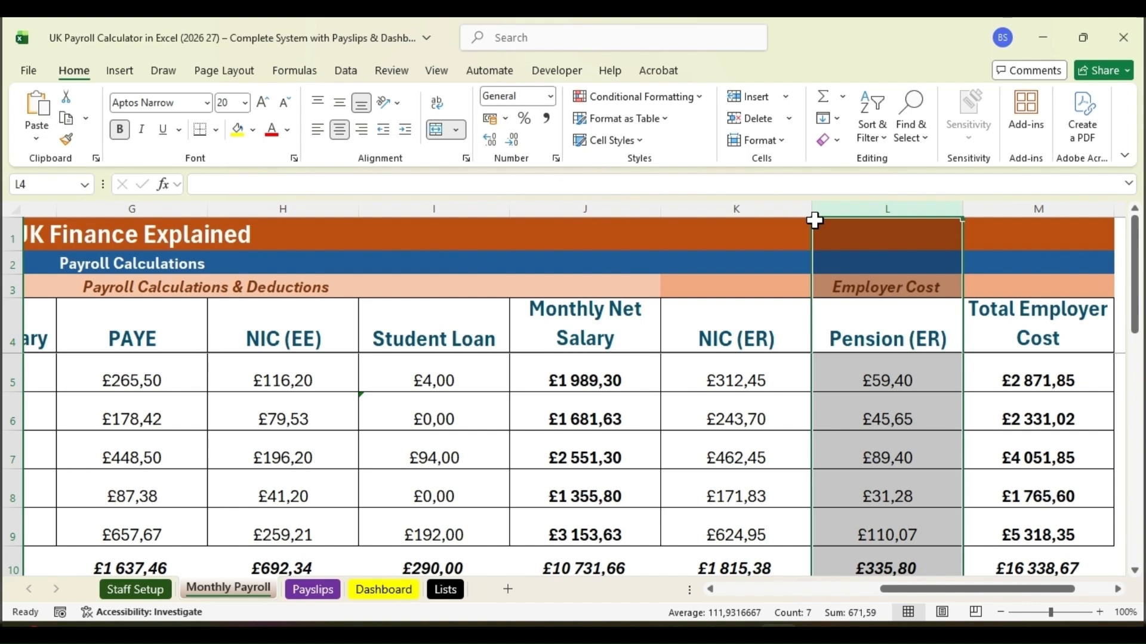
pyautogui.click(778, 208)
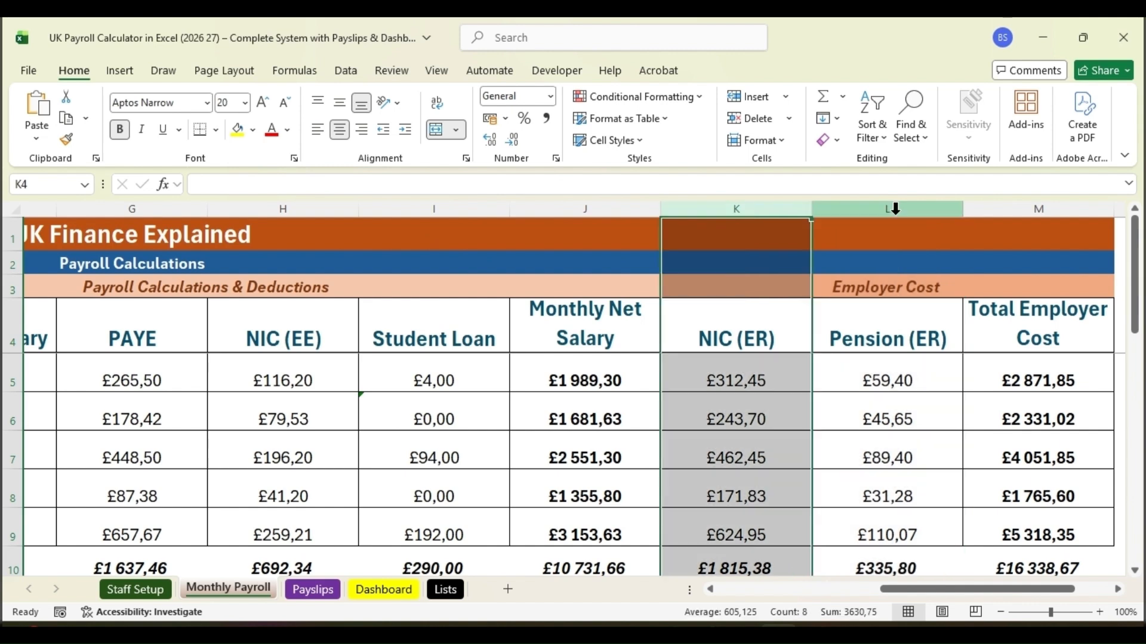
pyautogui.click(895, 209)
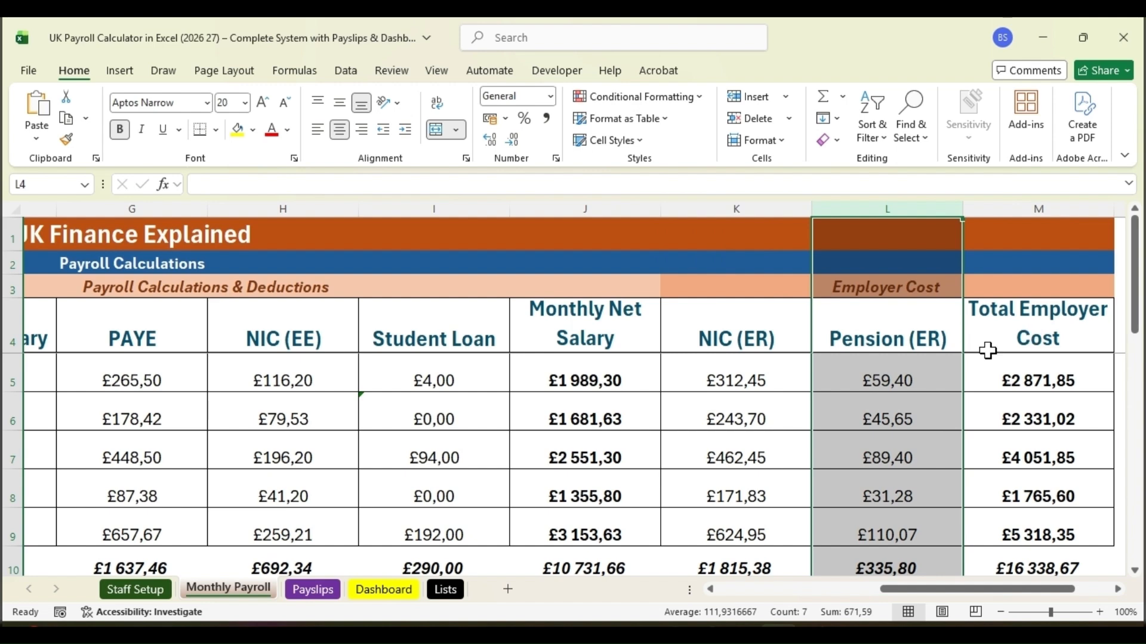
pyautogui.click(918, 371)
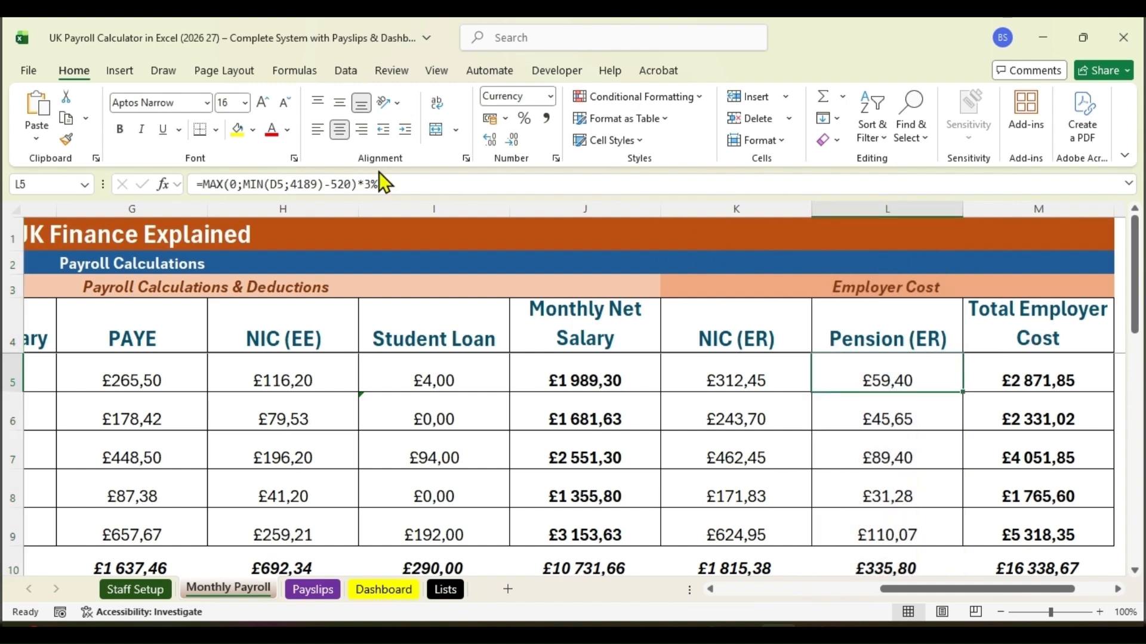
pyautogui.moveTo(378, 179); pyautogui.dragTo(197, 185)
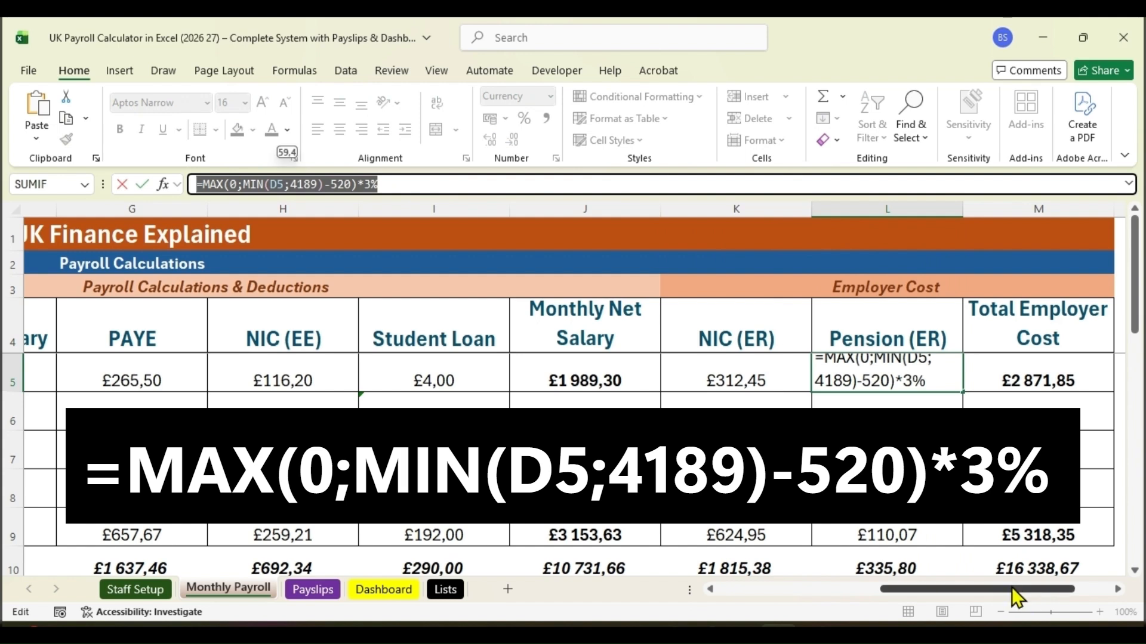
pyautogui.moveTo(1011, 587); pyautogui.dragTo(1032, 613)
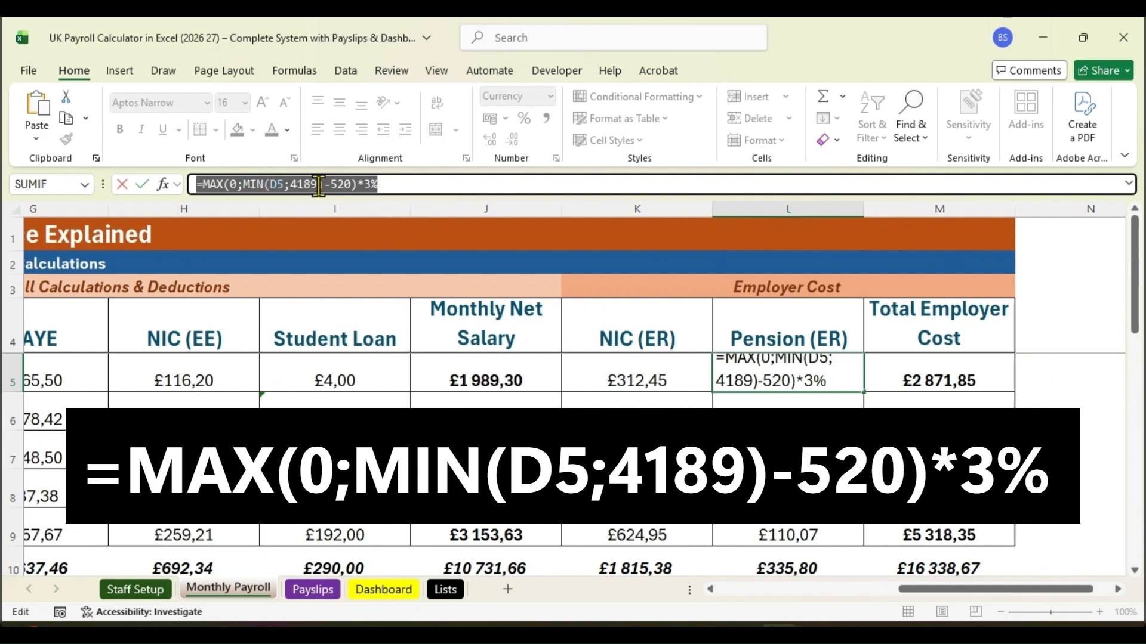
pyautogui.click(393, 185)
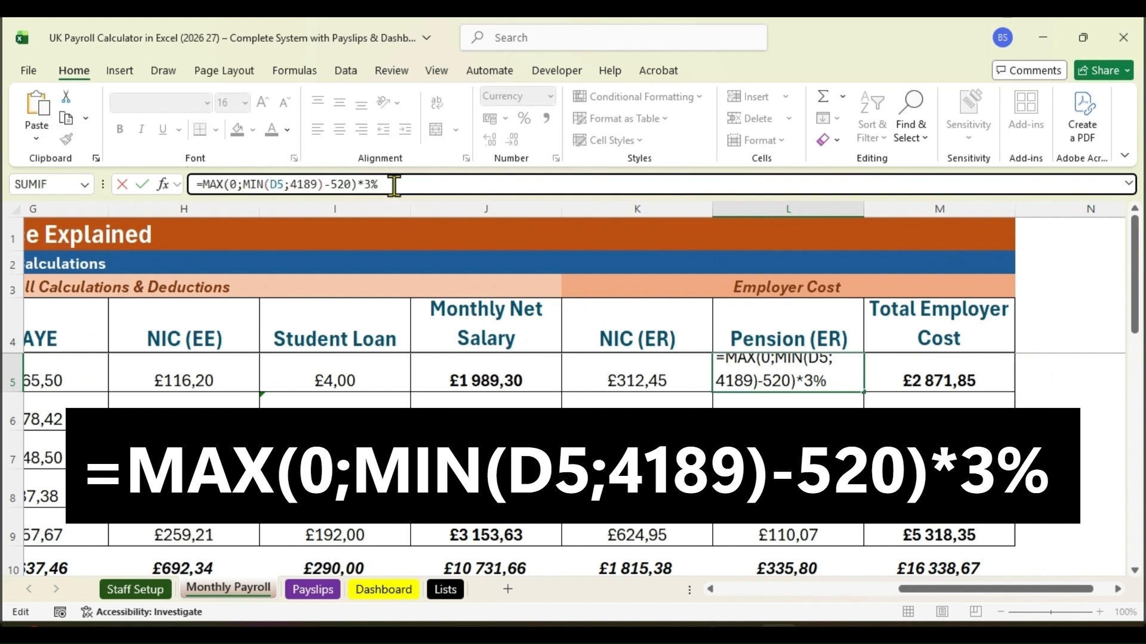
pyautogui.press('Return')
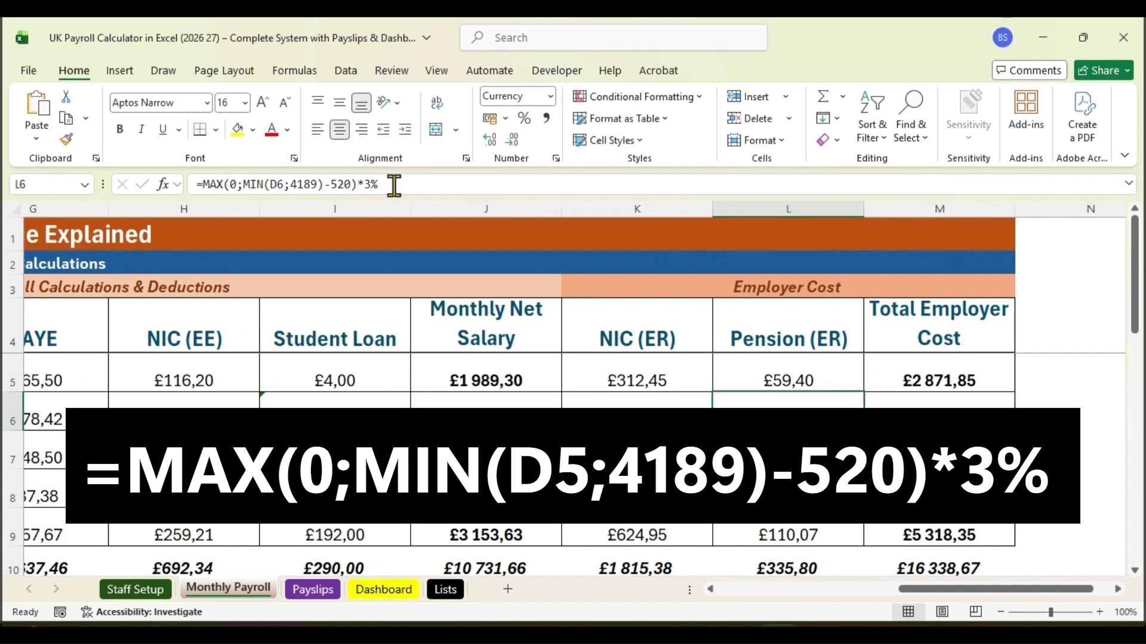
# Check the Pension (ER) formulas in column L and fill the L5 formula down to L9
pyautogui.click(821, 376)
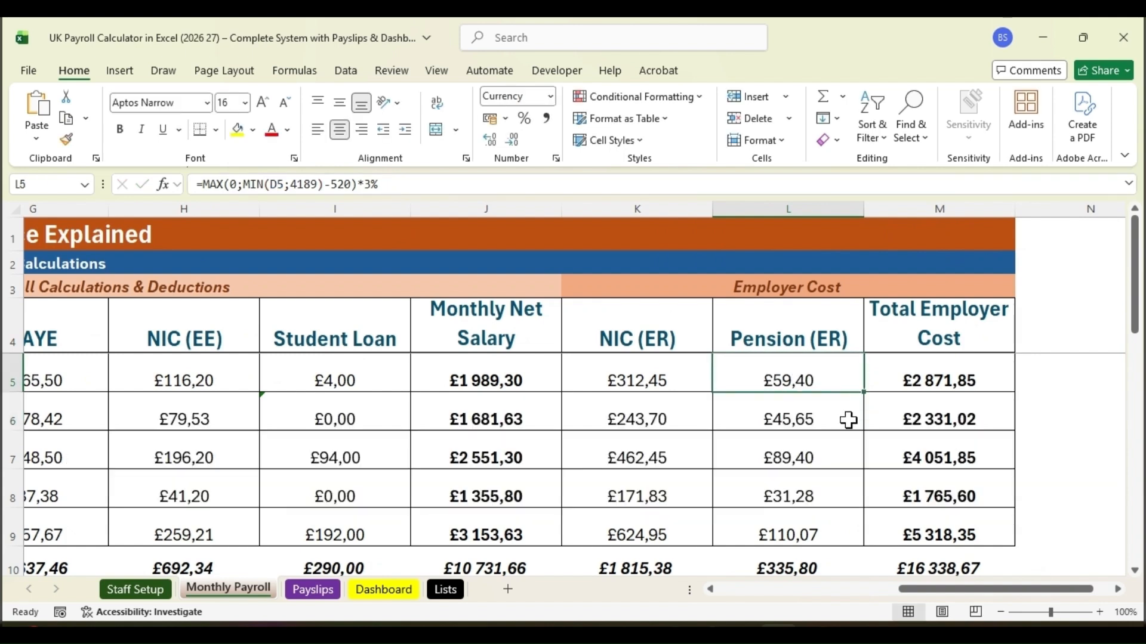
pyautogui.click(845, 454)
pyautogui.click(840, 483)
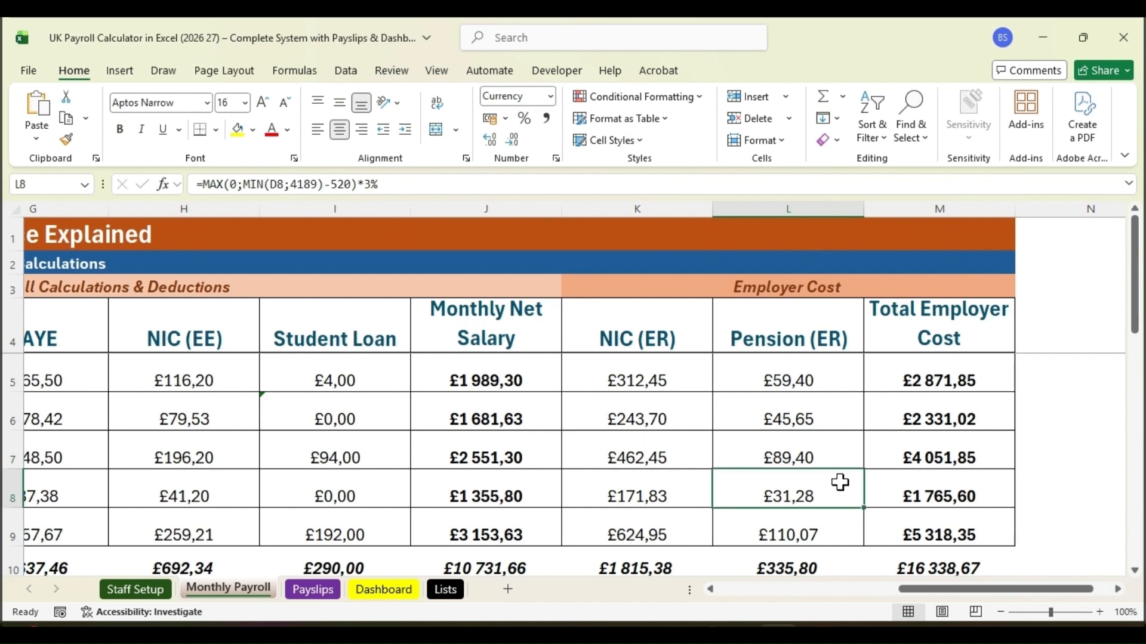
pyautogui.click(846, 536)
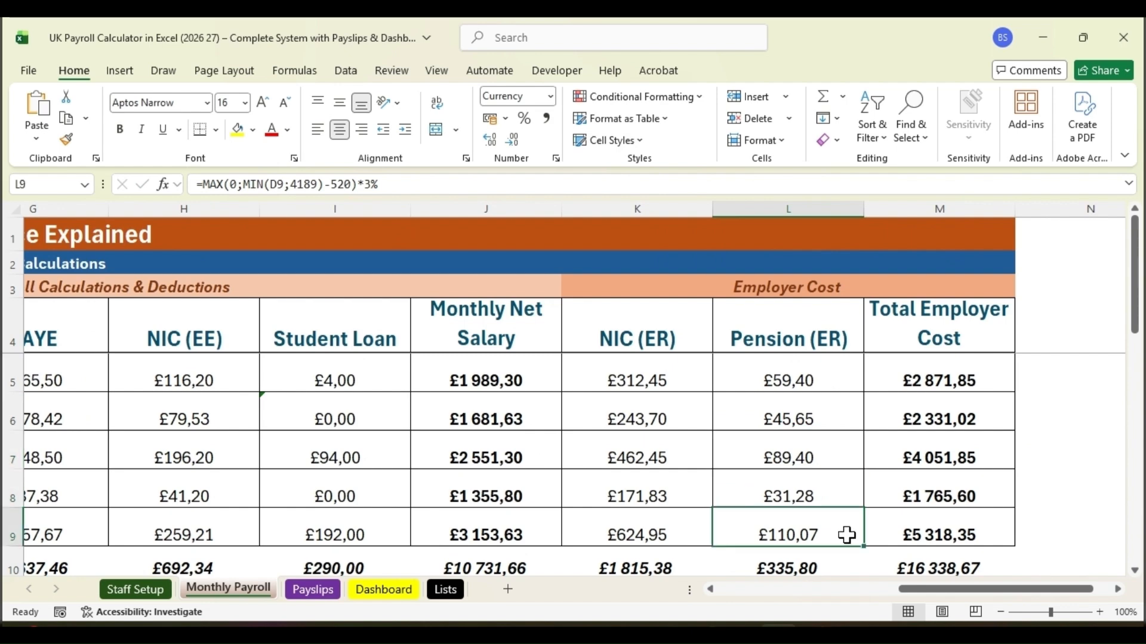
pyautogui.click(826, 391)
# Examine the Total Employer Cost formula in M5 and the cells D5, K5 and L5 it adds, leaving it as it is
pyautogui.click(935, 383)
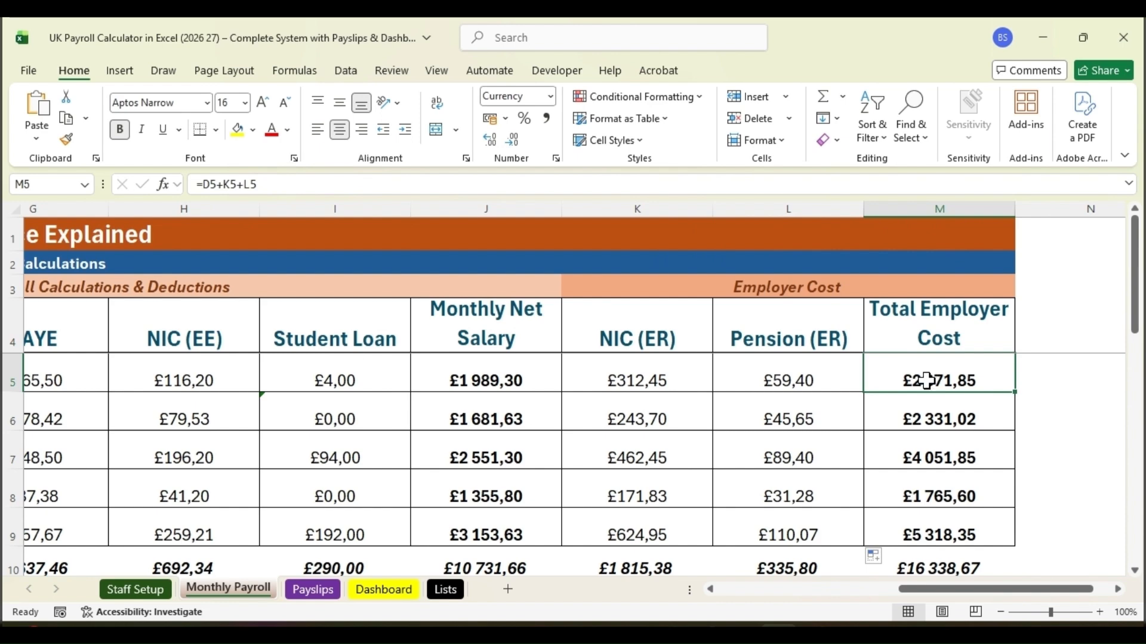
pyautogui.tripleClick(274, 184)
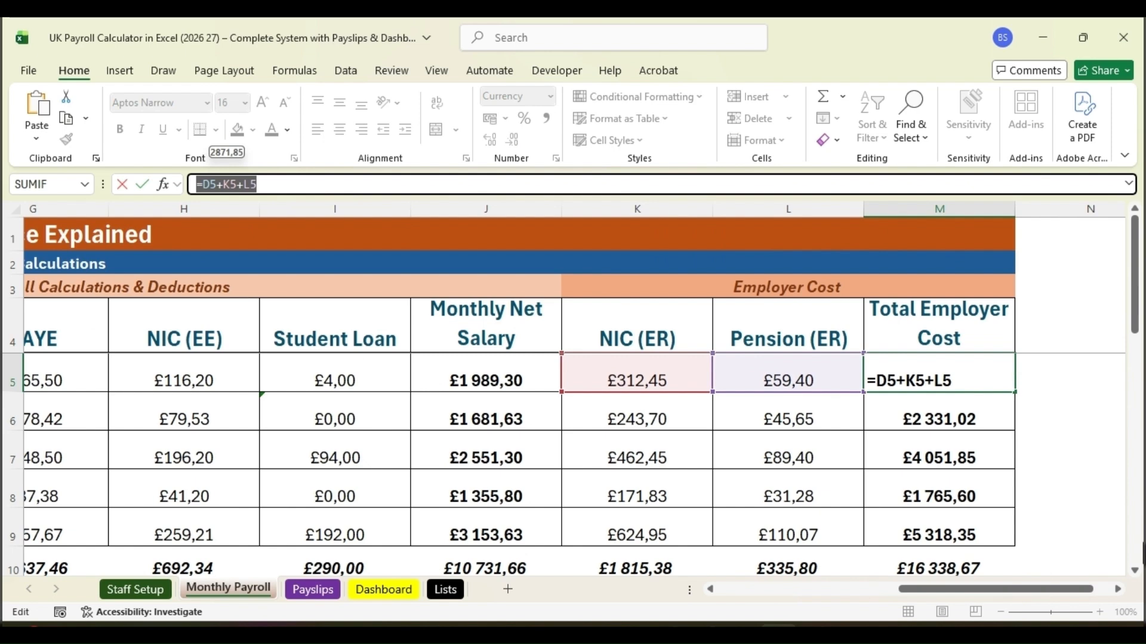
pyautogui.moveTo(1046, 592); pyautogui.dragTo(889, 604)
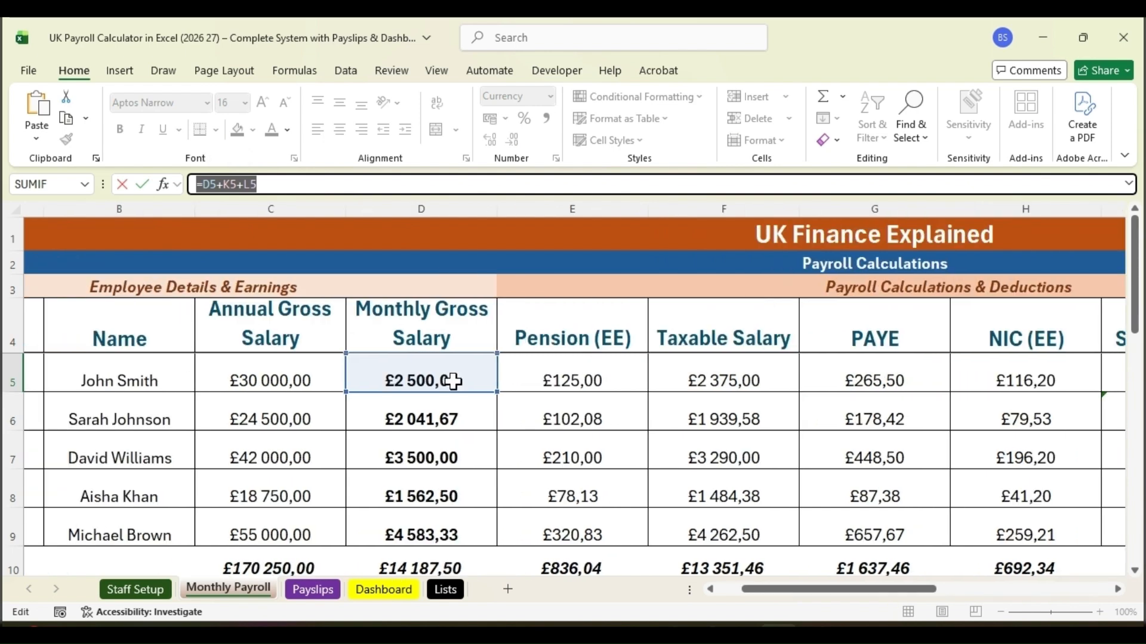
pyautogui.moveTo(912, 595); pyautogui.dragTo(1073, 585)
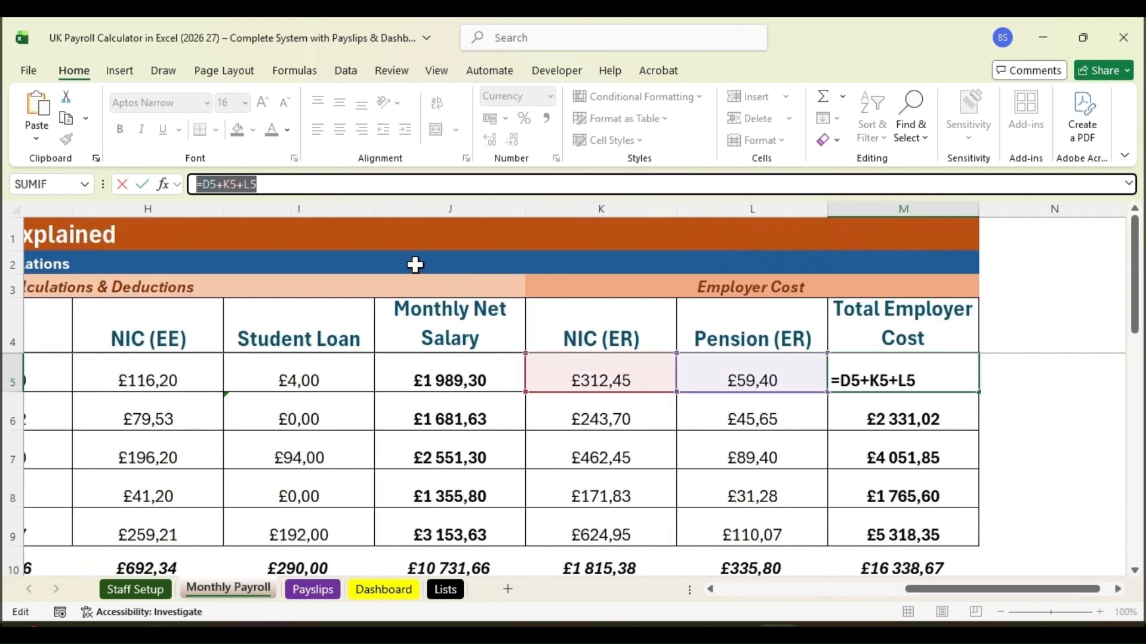
pyautogui.click(296, 191)
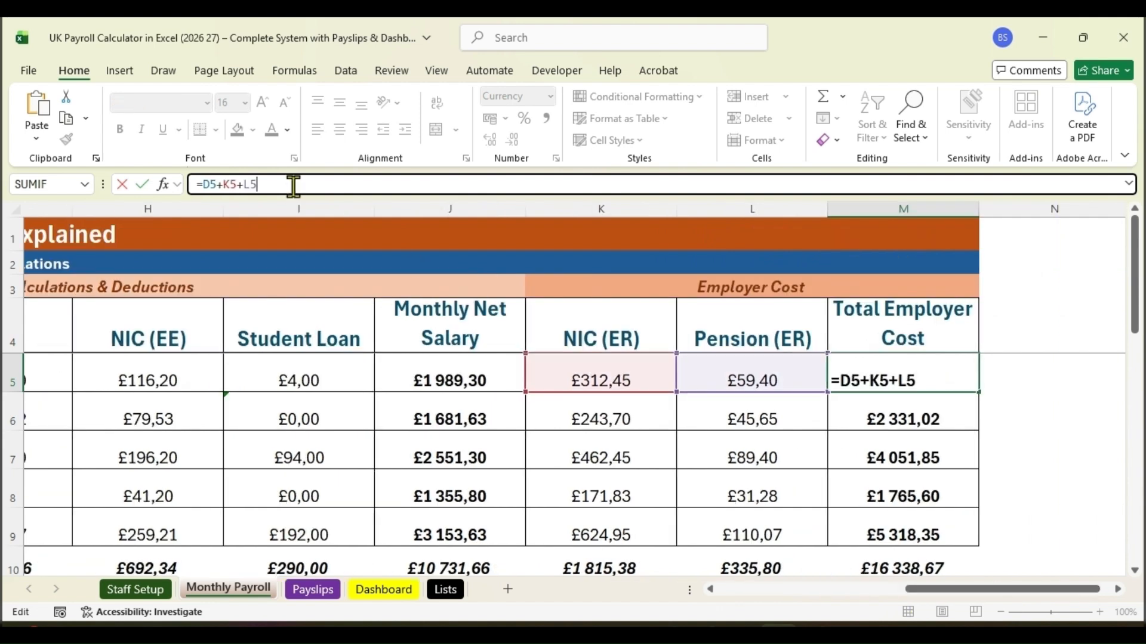
pyautogui.press('Return')
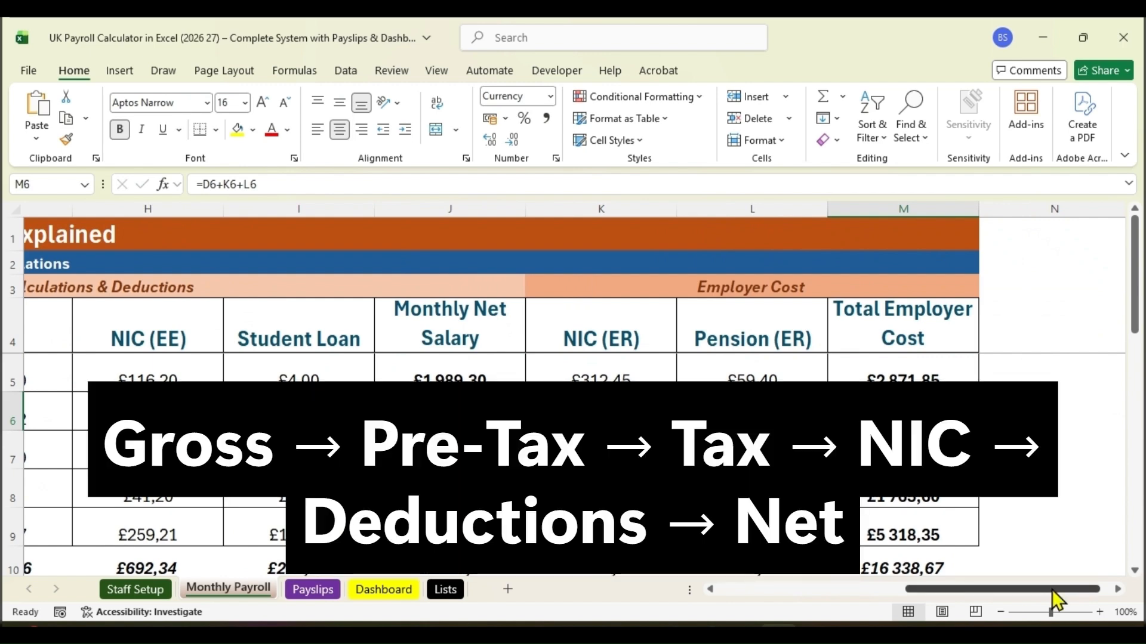
# Look over the employee table on the Staff Setup sheet and the payroll table columns on the Monthly Payroll sheet
pyautogui.moveTo(1051, 589); pyautogui.dragTo(828, 606)
pyautogui.click(135, 589)
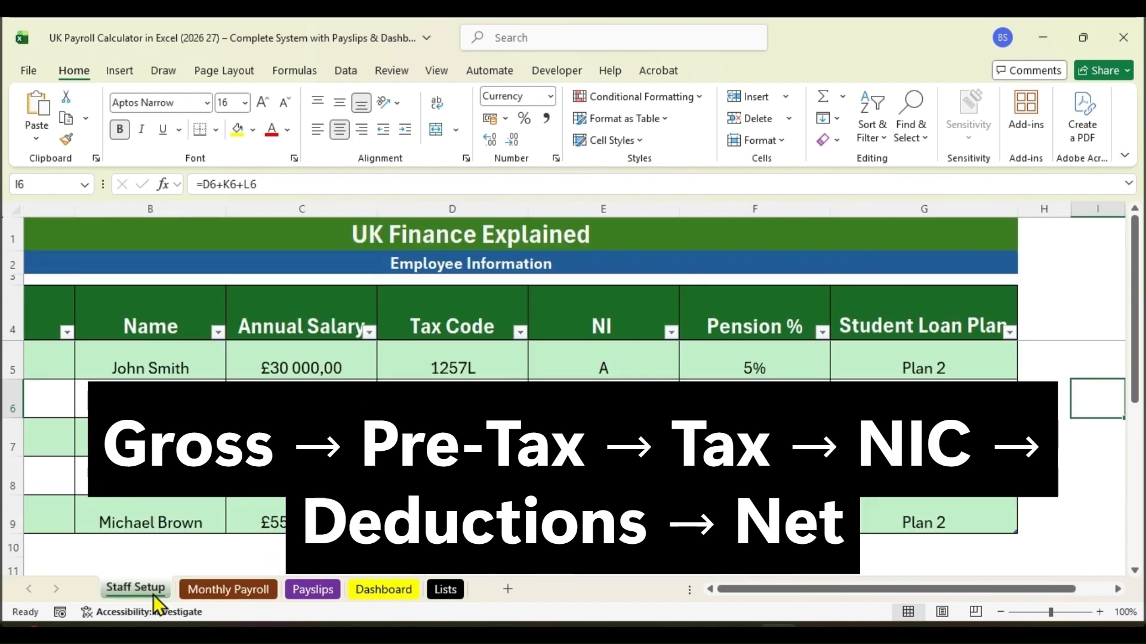
pyautogui.moveTo(797, 590); pyautogui.dragTo(731, 590)
pyautogui.click(261, 592)
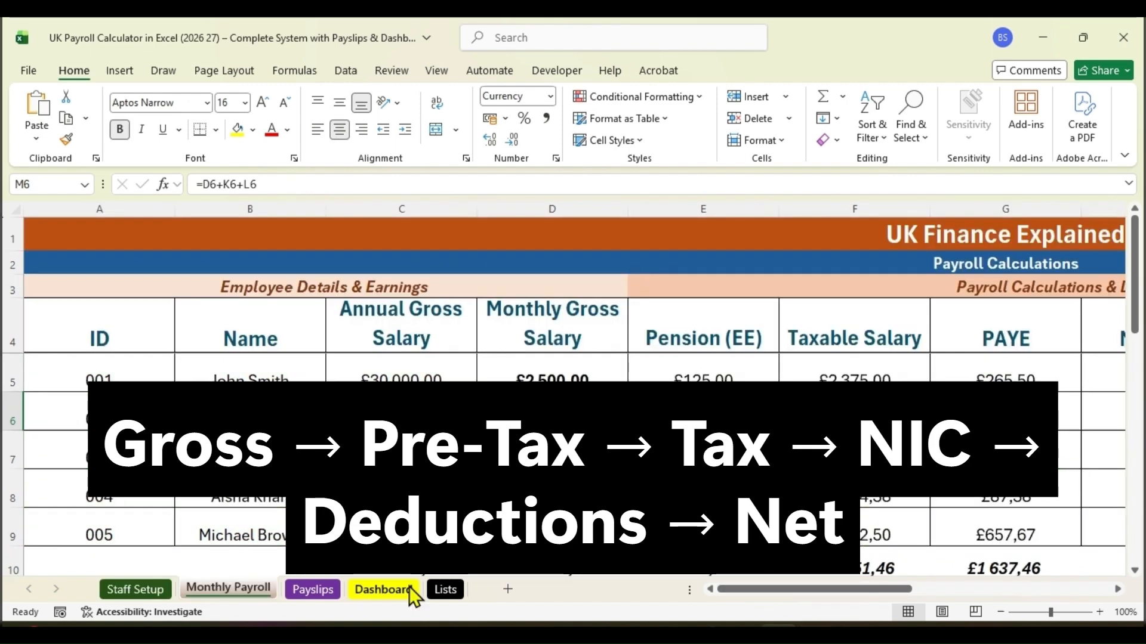
pyautogui.moveTo(770, 592); pyautogui.dragTo(942, 613)
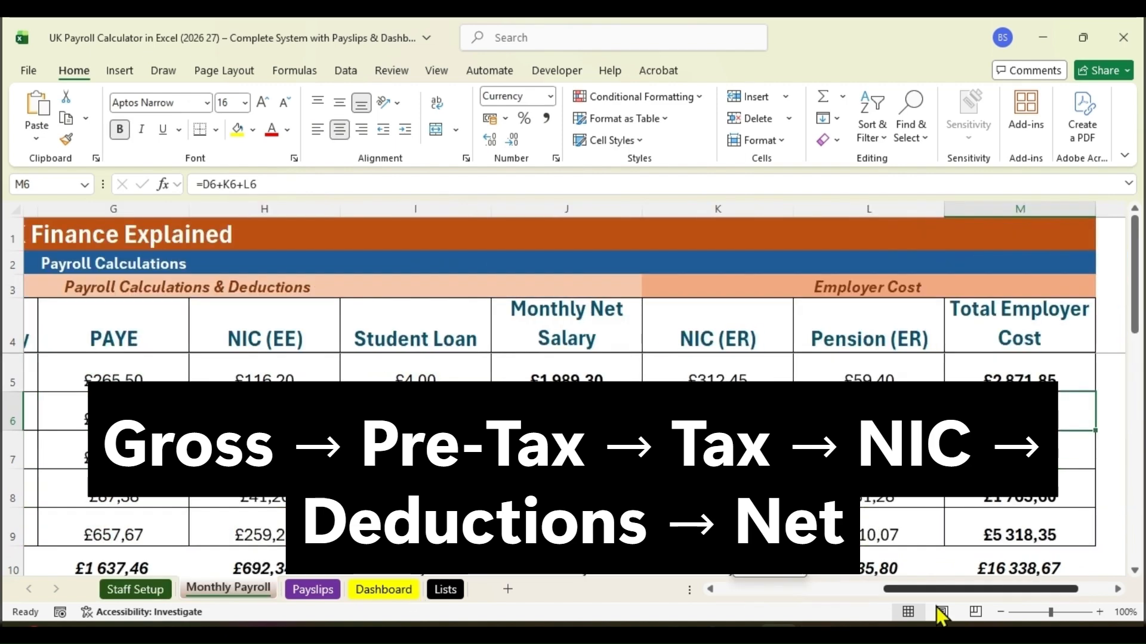
# Look over the Payslips, Dashboard and Lists sheets, including the tax code and tax rate tables, and return to Monthly Payroll
pyautogui.click(326, 594)
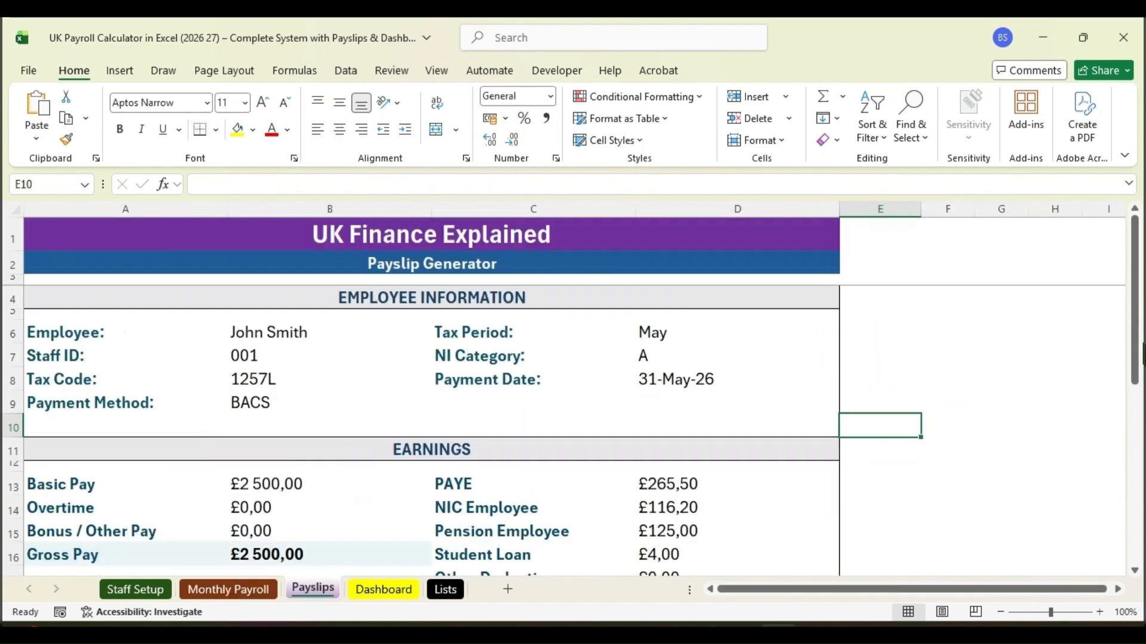
pyautogui.moveTo(1141, 352); pyautogui.dragTo(1138, 329)
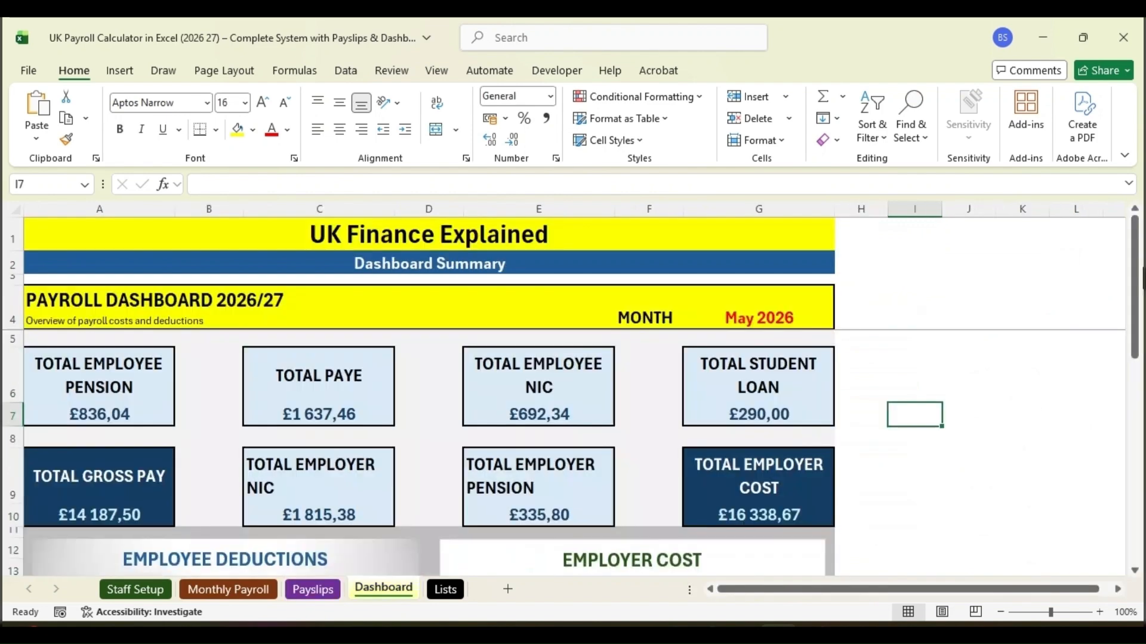
pyautogui.moveTo(1139, 322)
pyautogui.mouseDown()
pyautogui.moveTo(1139, 489)
pyautogui.moveTo(1138, 310)
pyautogui.mouseUp()
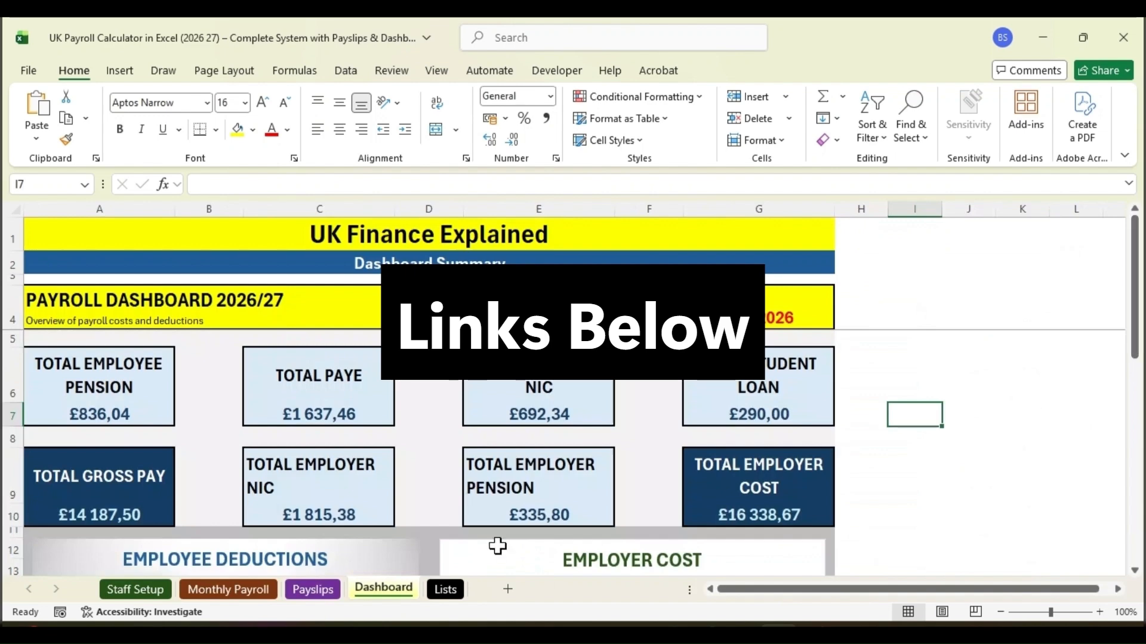
pyautogui.click(442, 591)
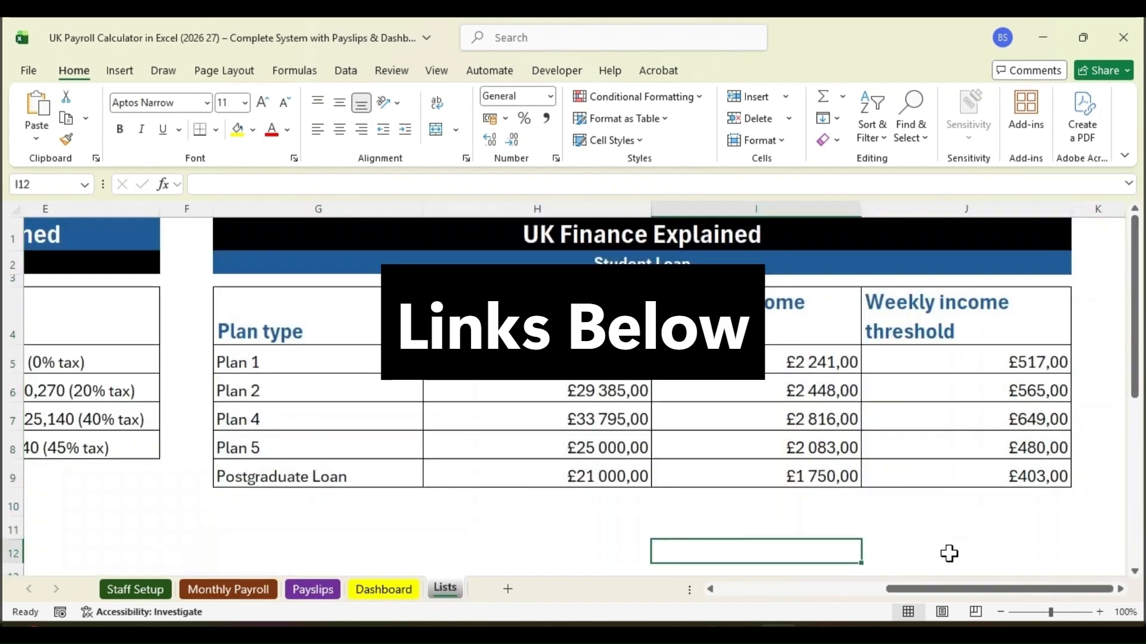
pyautogui.moveTo(997, 590); pyautogui.dragTo(758, 604)
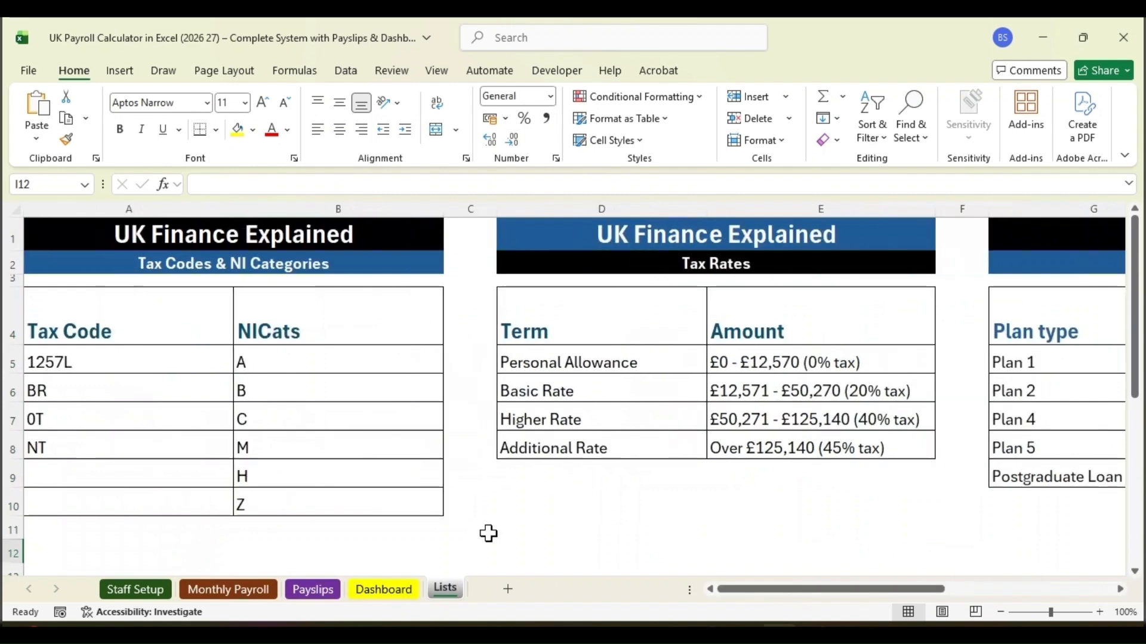
pyautogui.click(228, 591)
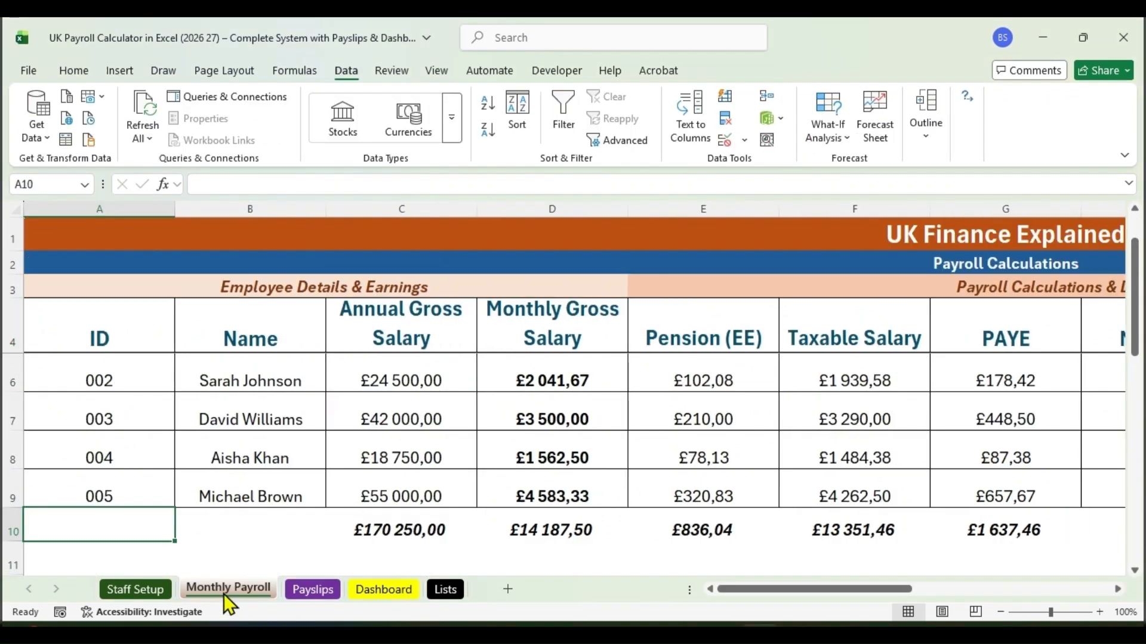
# Look over the employer cost columns on Monthly Payroll and the title and employee information rows on the Payslips sheet
pyautogui.moveTo(740, 591); pyautogui.dragTo(972, 596)
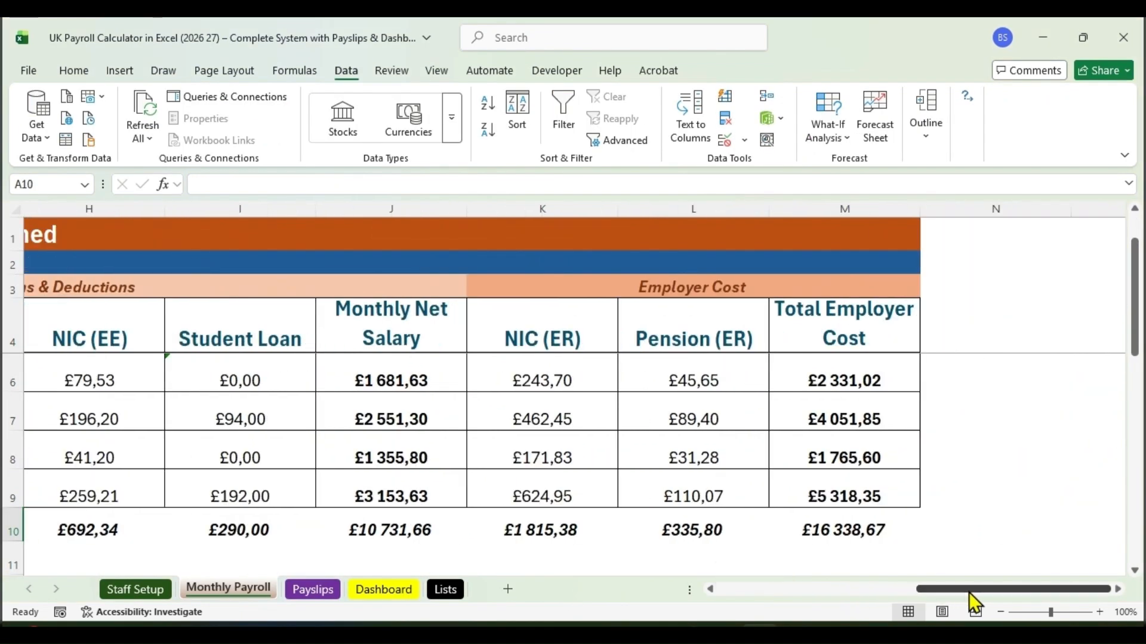
pyautogui.click(316, 592)
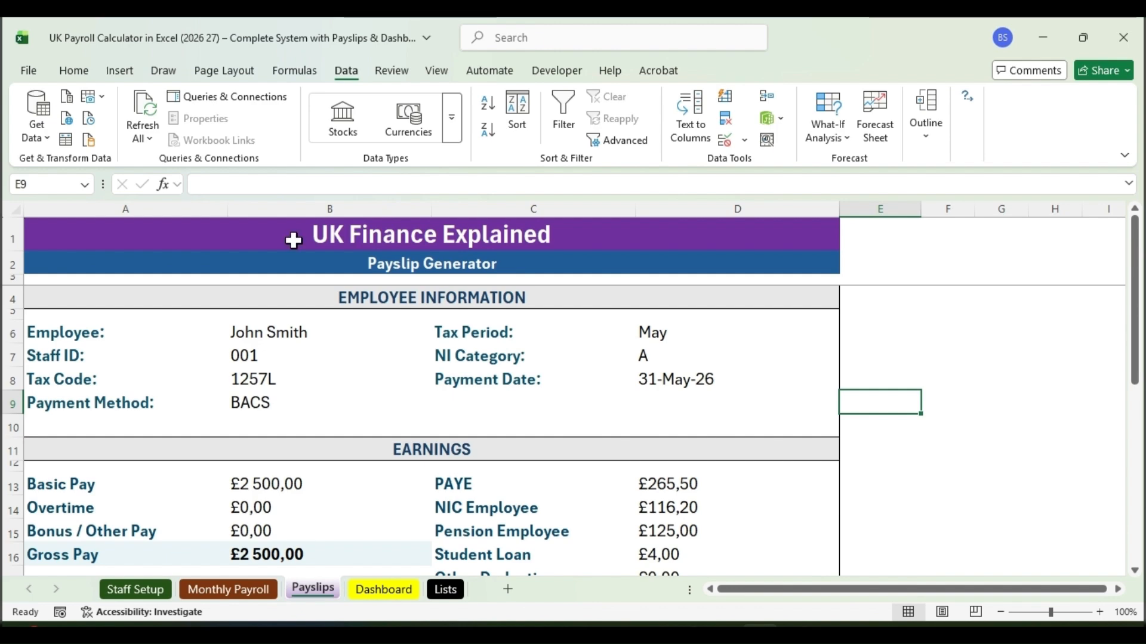
pyautogui.click(15, 237)
pyautogui.moveTo(16, 237); pyautogui.dragTo(15, 285)
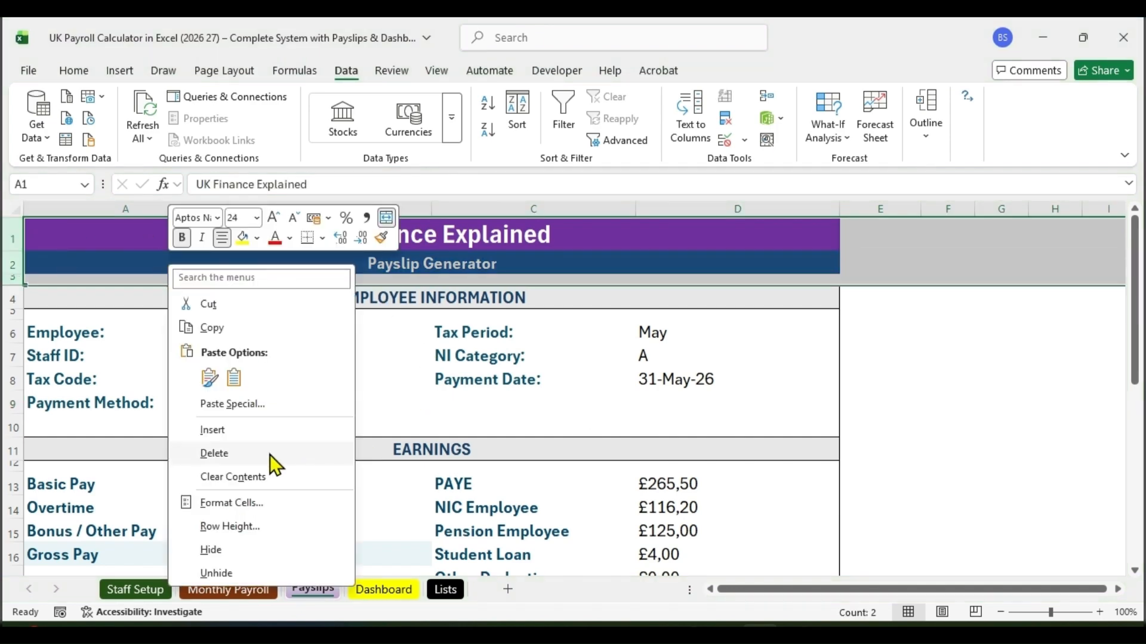
pyautogui.press('Escape')
pyautogui.scroll(-1, 183, 317)
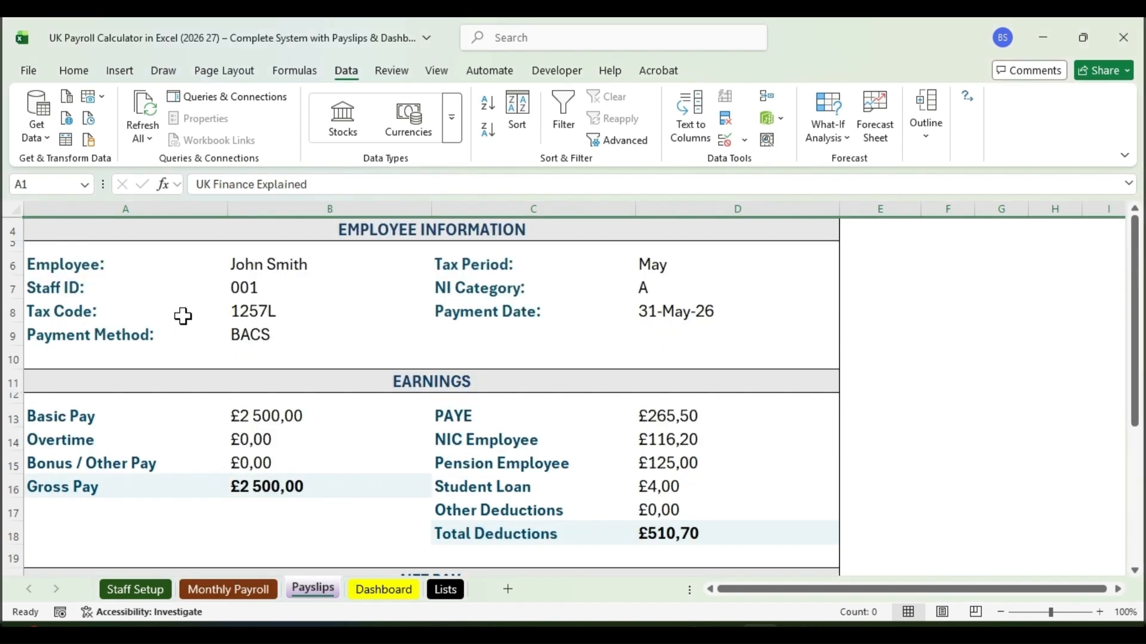
pyautogui.moveTo(6, 232); pyautogui.dragTo(12, 360)
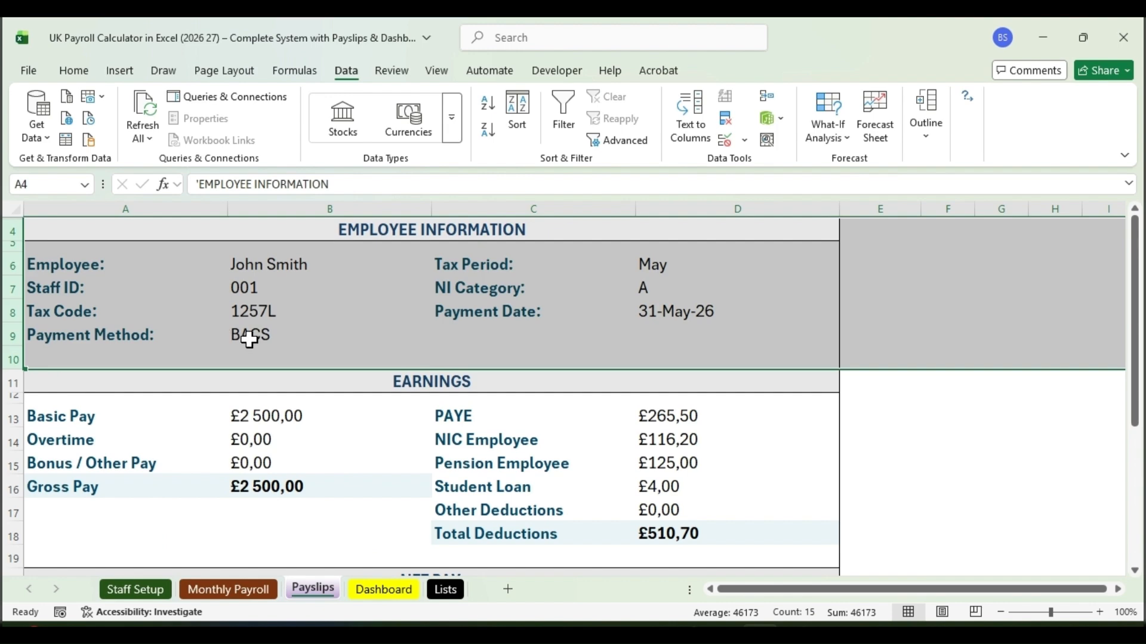
# View the employee choices available in B6 of the payslip, keeping the current selection
pyautogui.click(302, 264)
pyautogui.click(440, 266)
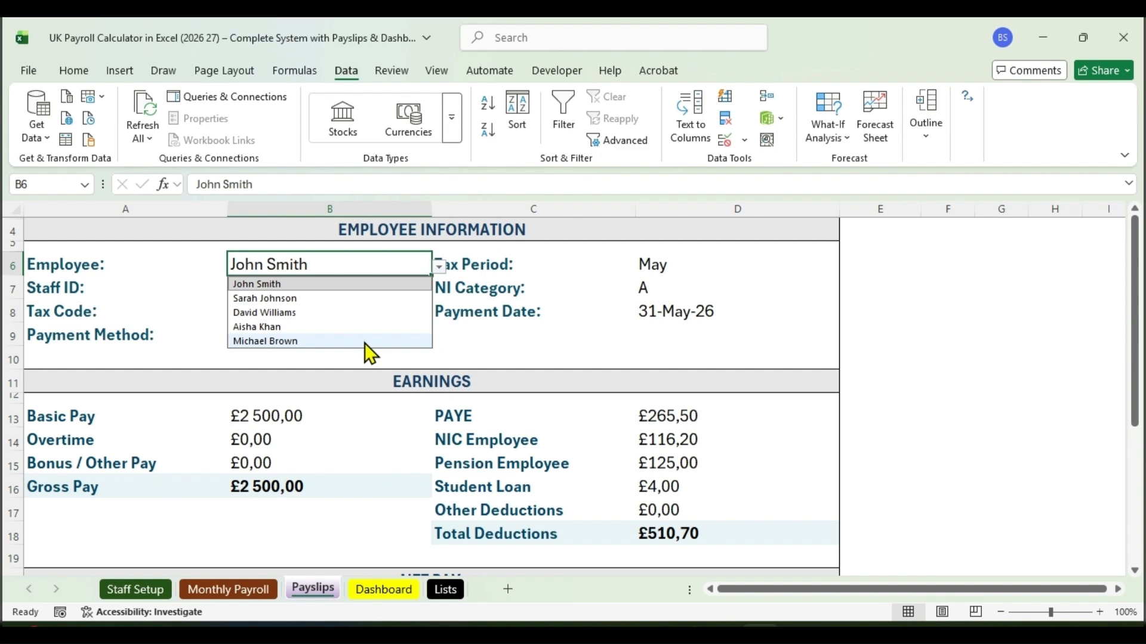
pyautogui.click(436, 270)
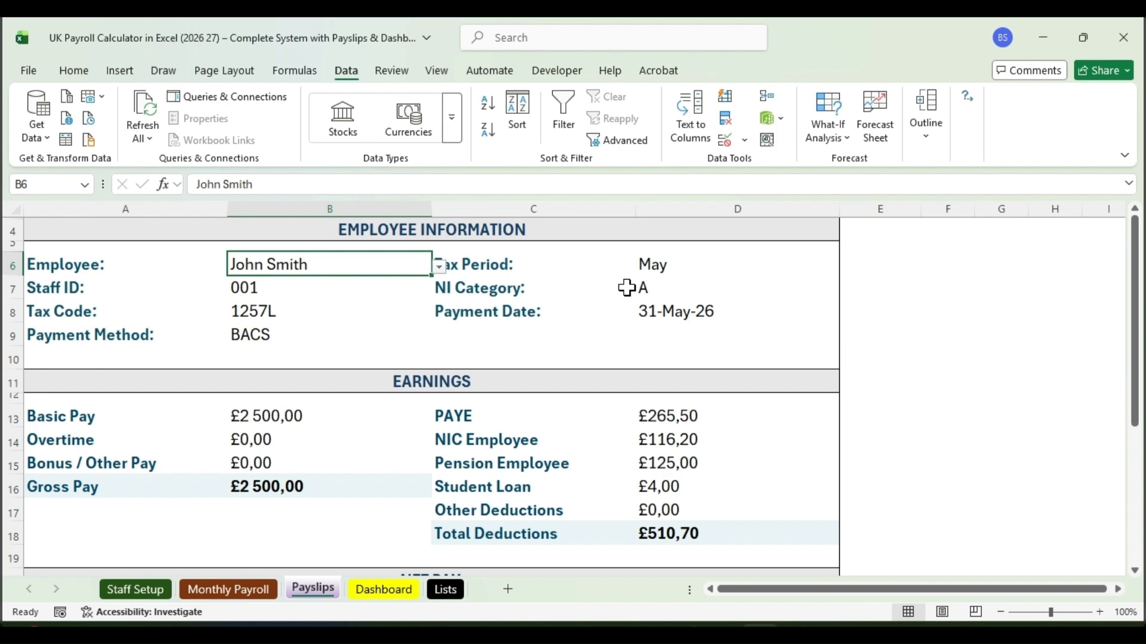
# Examine the Staff ID XLOOKUP formula in B7 of the payslip, leaving it as it is
pyautogui.click(416, 294)
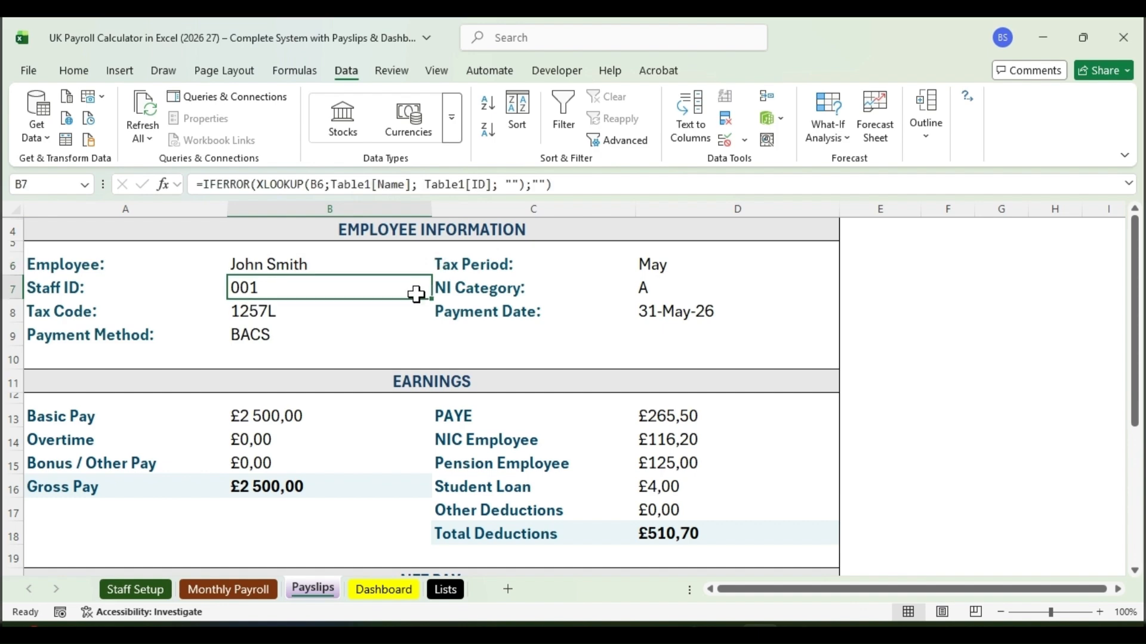
pyautogui.moveTo(570, 176); pyautogui.dragTo(209, 179)
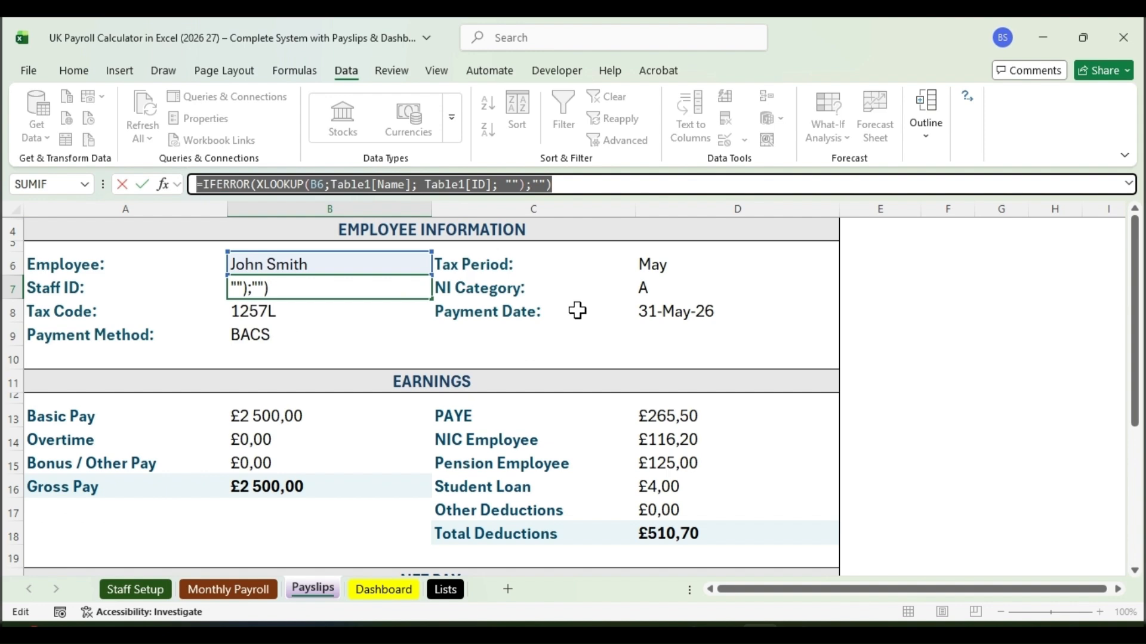
pyautogui.click(571, 185)
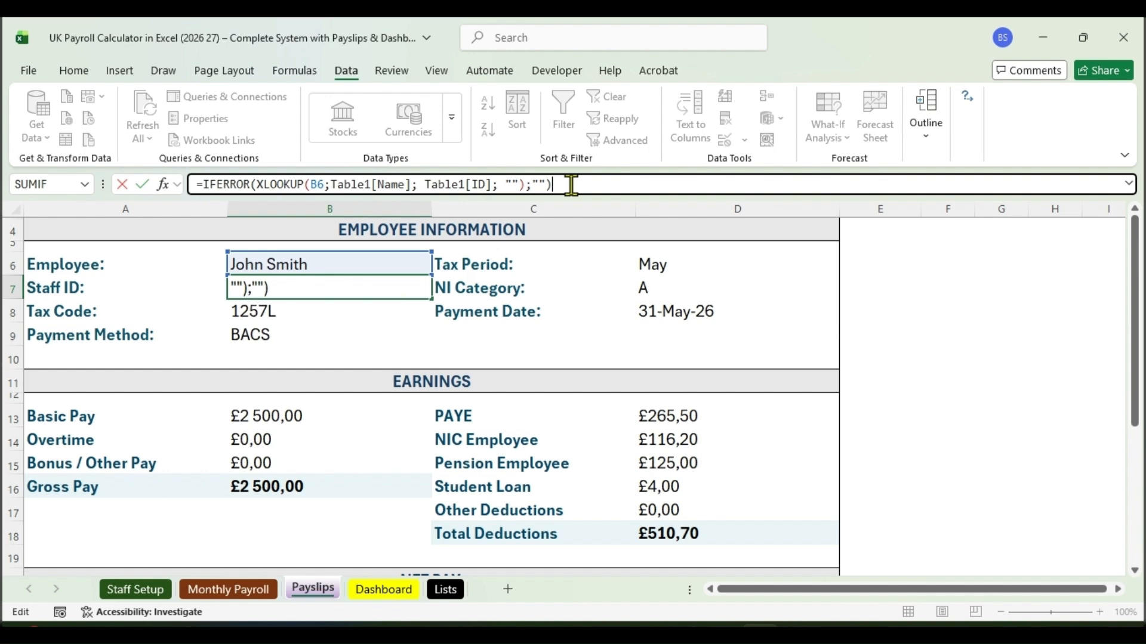
pyautogui.press('Return')
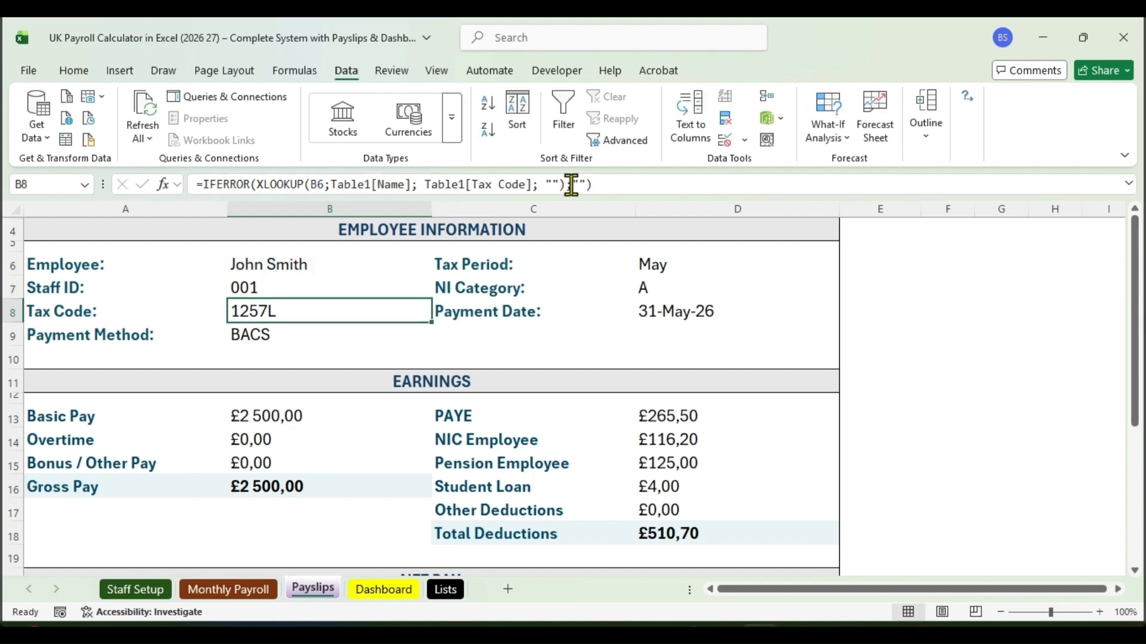
# Test the payslip's employee selector in B6 with the fourth and third listed employees, and return it to the first
pyautogui.click(395, 262)
pyautogui.click(437, 266)
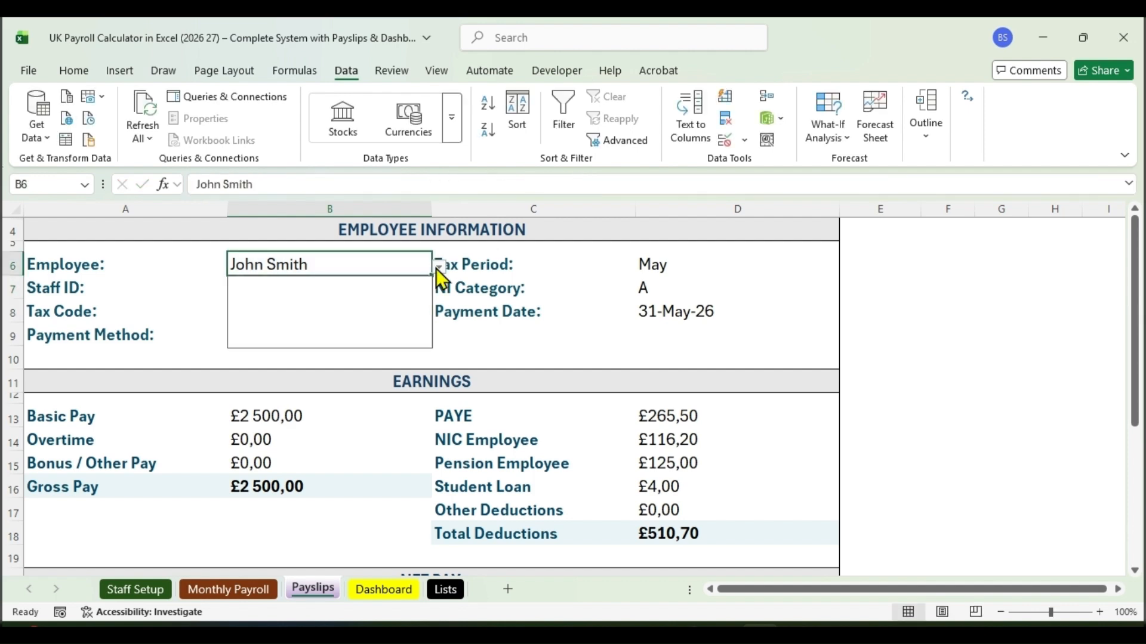
pyautogui.click(338, 332)
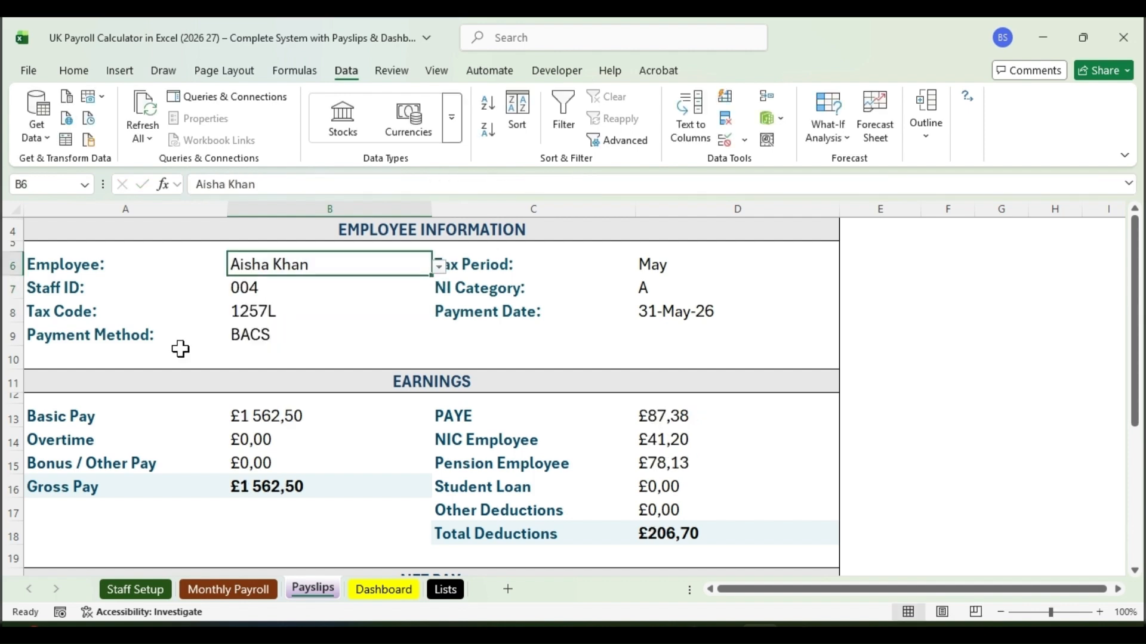
pyautogui.click(439, 266)
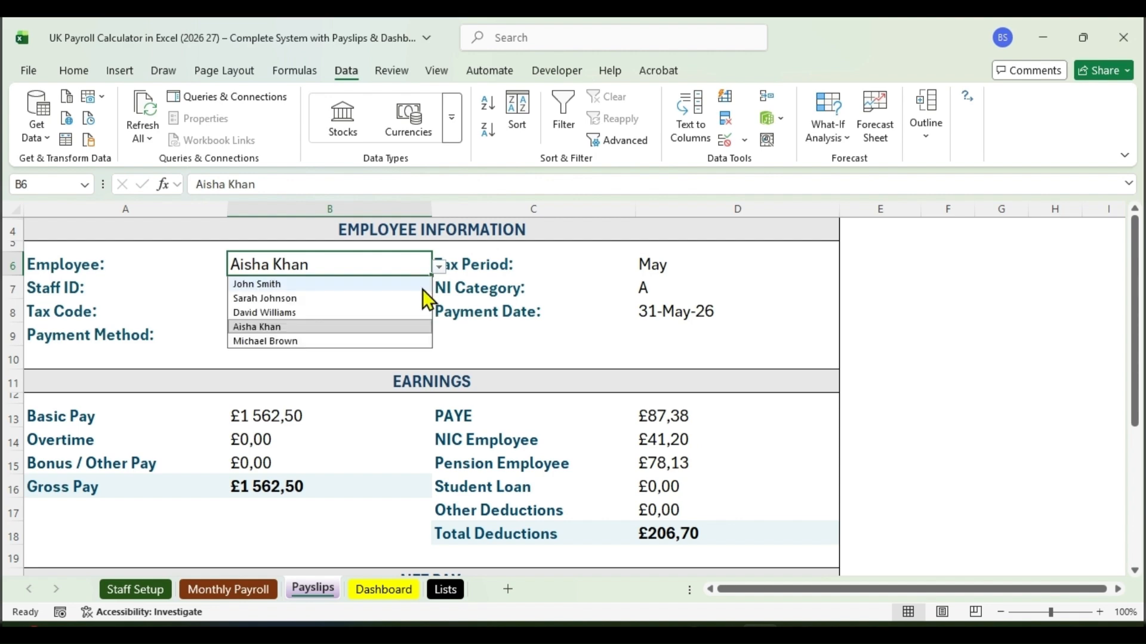
pyautogui.click(396, 309)
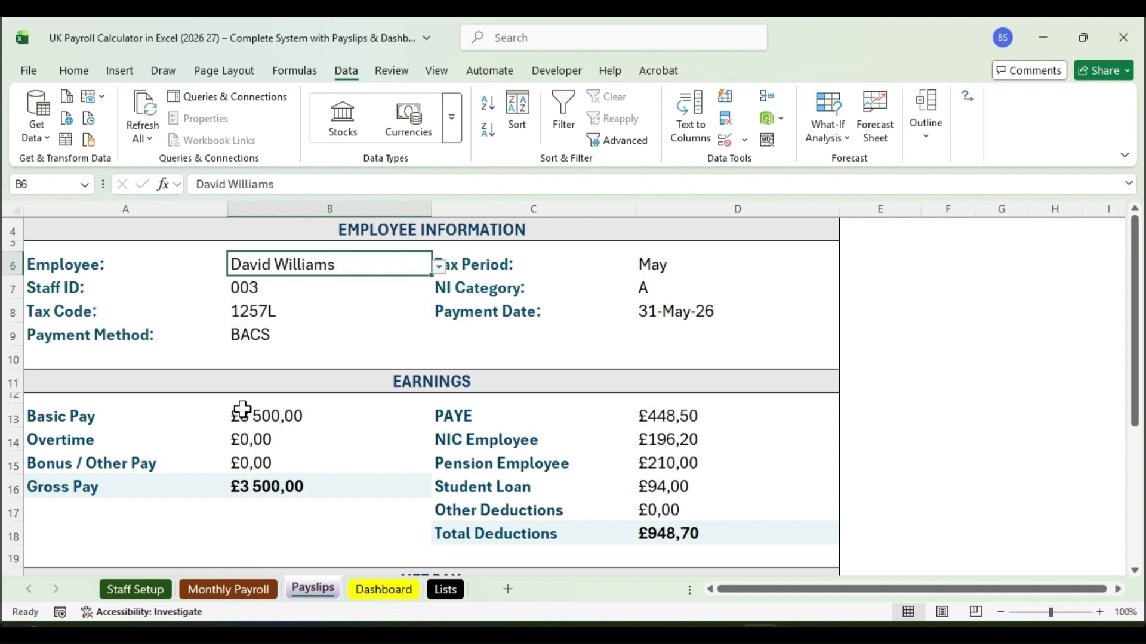
pyautogui.click(439, 271)
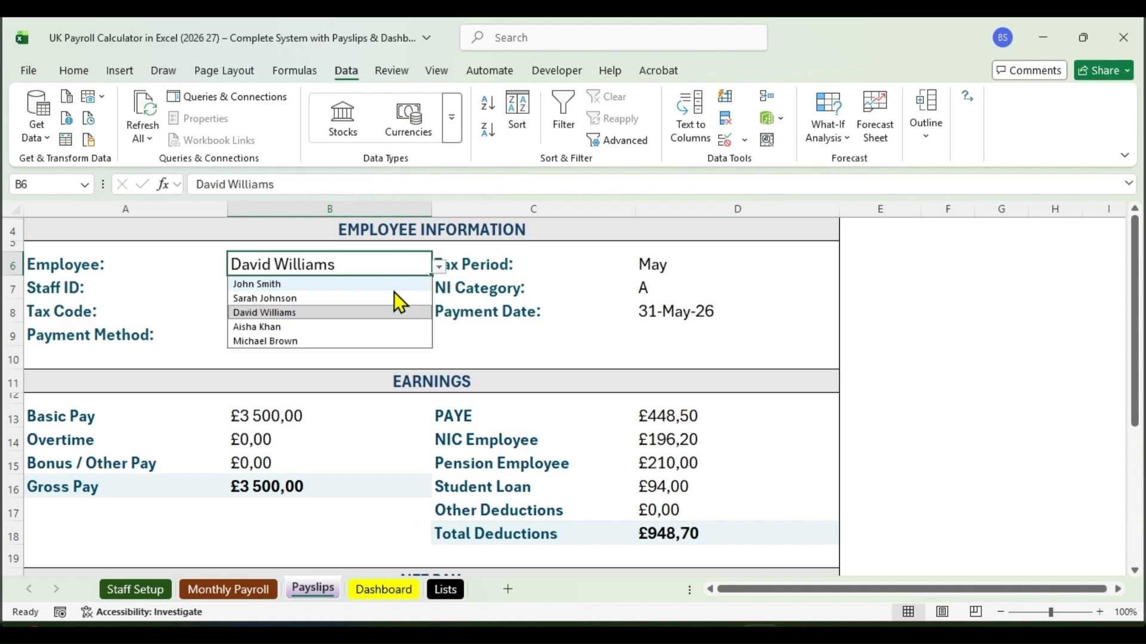
pyautogui.click(397, 285)
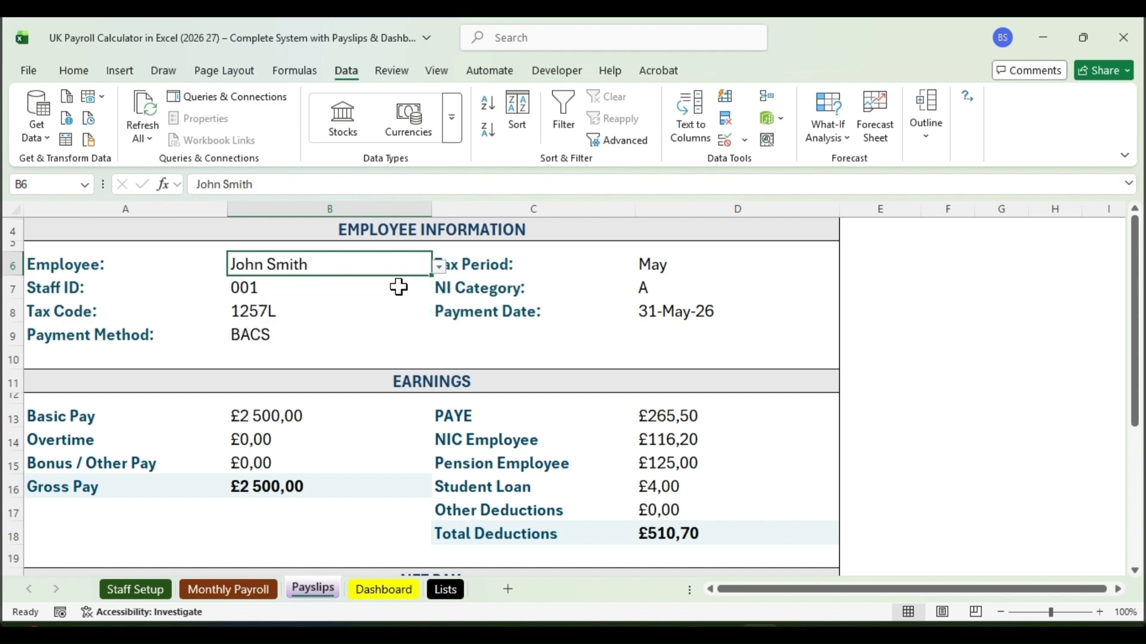
# View the payment method options in B9, keeping BACS selected
pyautogui.click(309, 341)
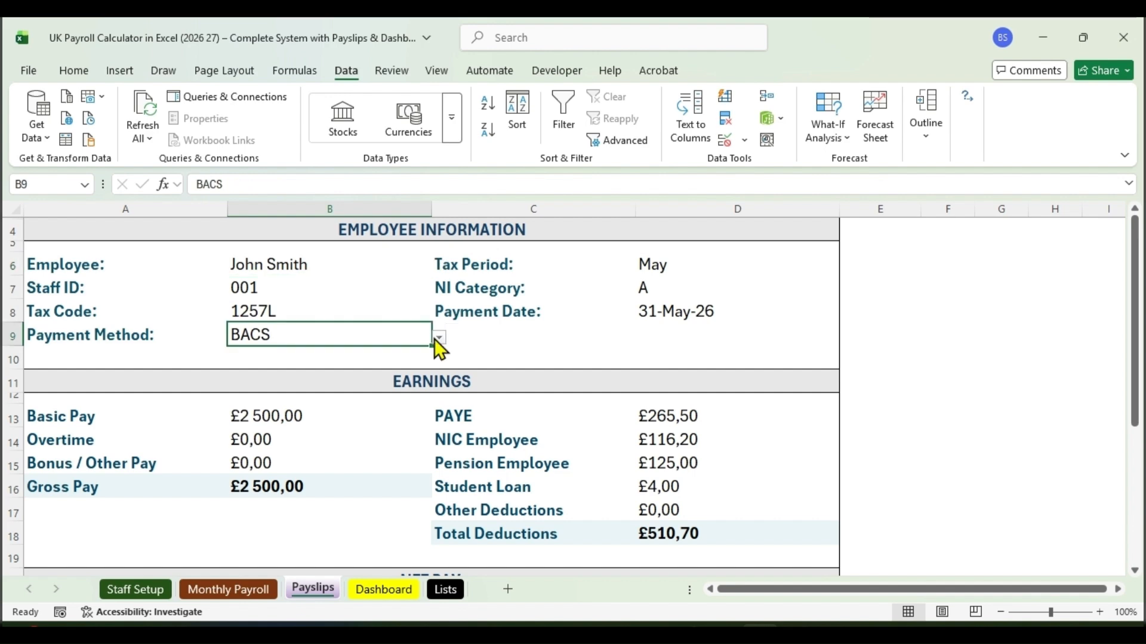
pyautogui.click(439, 339)
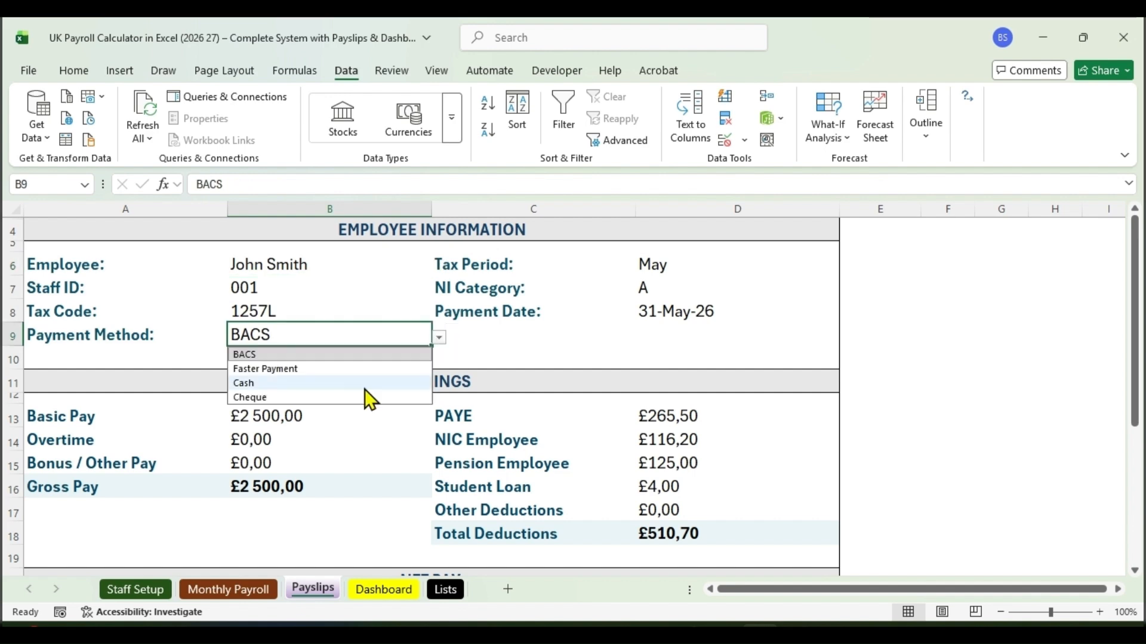
pyautogui.click(438, 339)
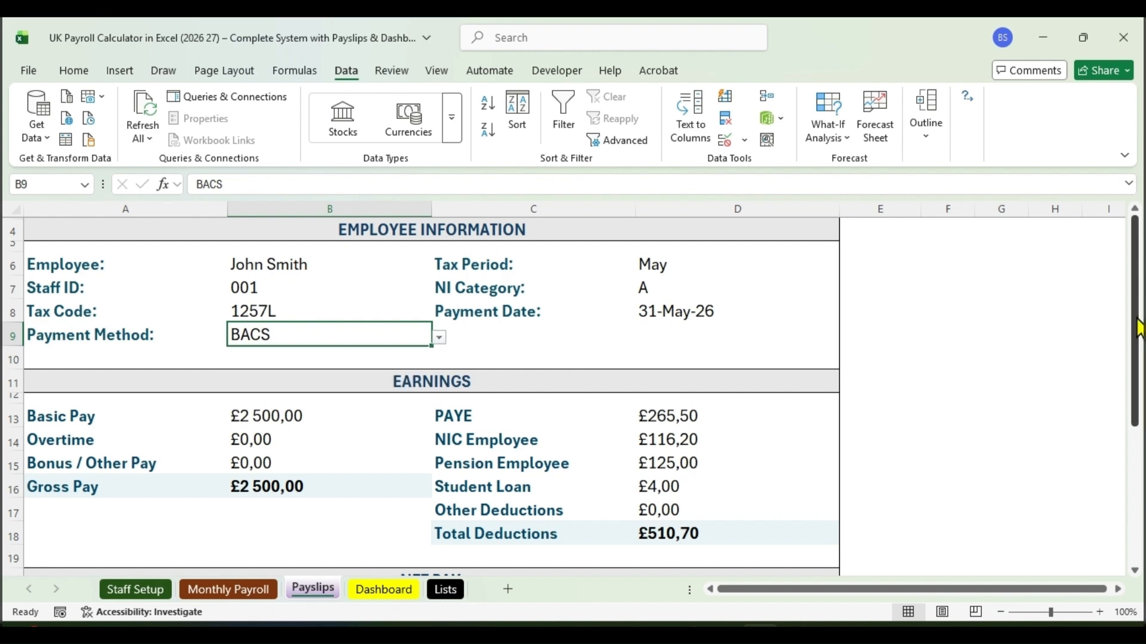
# Examine the earnings block A13:B18 and the Basic Pay XLOOKUP formula in B13, leaving it as it is
pyautogui.moveTo(1139, 328); pyautogui.dragTo(1138, 397)
pyautogui.moveTo(60, 305); pyautogui.dragTo(328, 421)
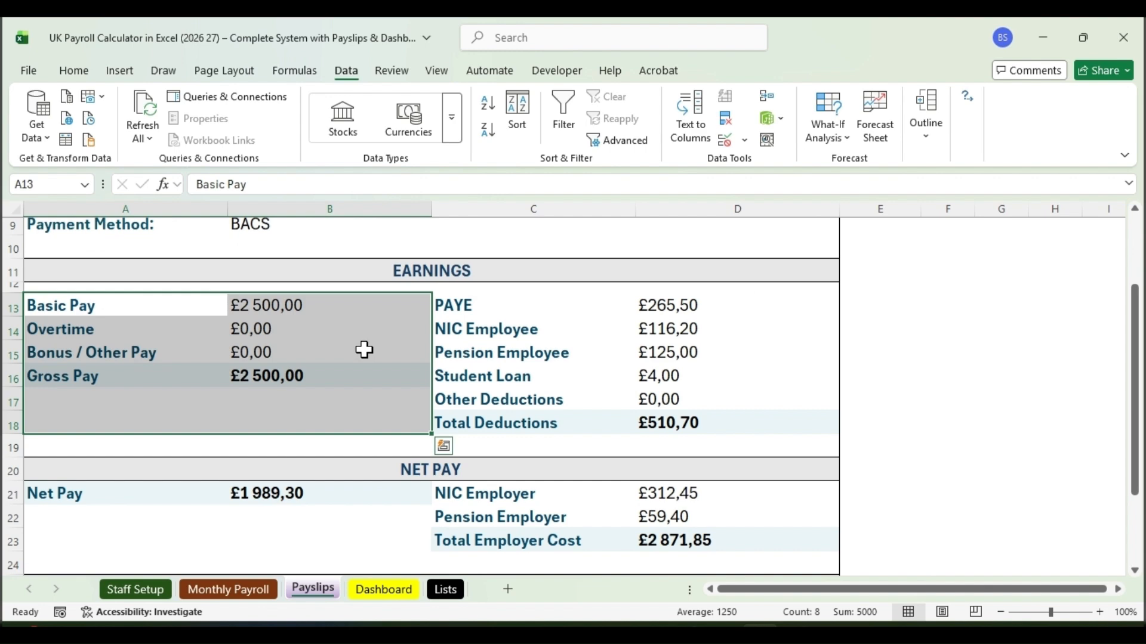
pyautogui.click(302, 308)
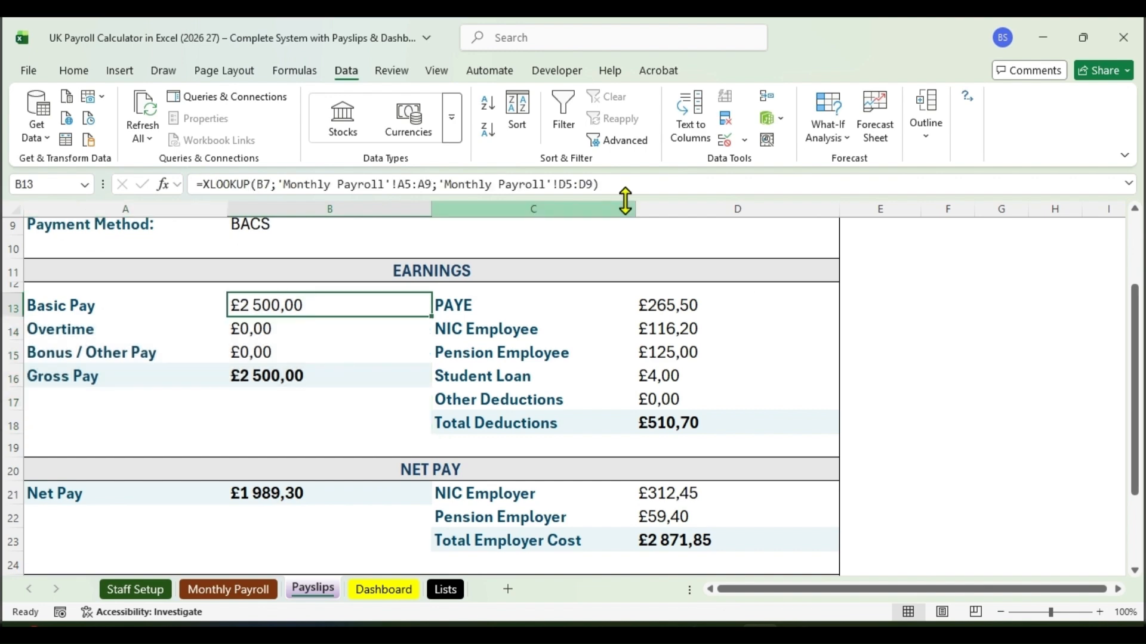
pyautogui.moveTo(608, 184); pyautogui.dragTo(158, 195)
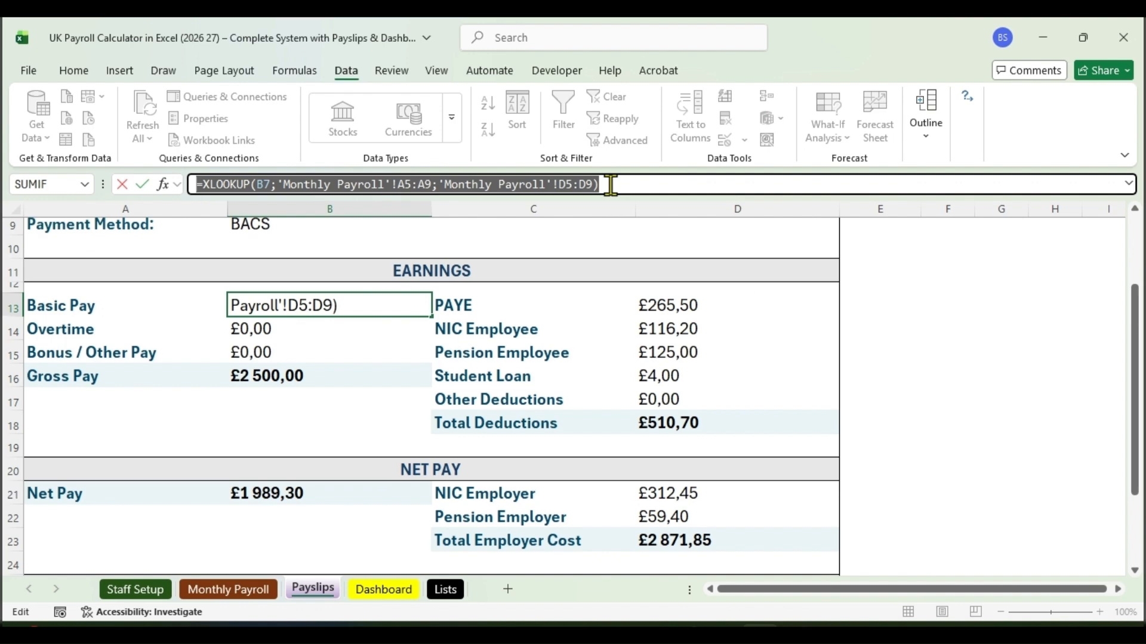
pyautogui.click(637, 185)
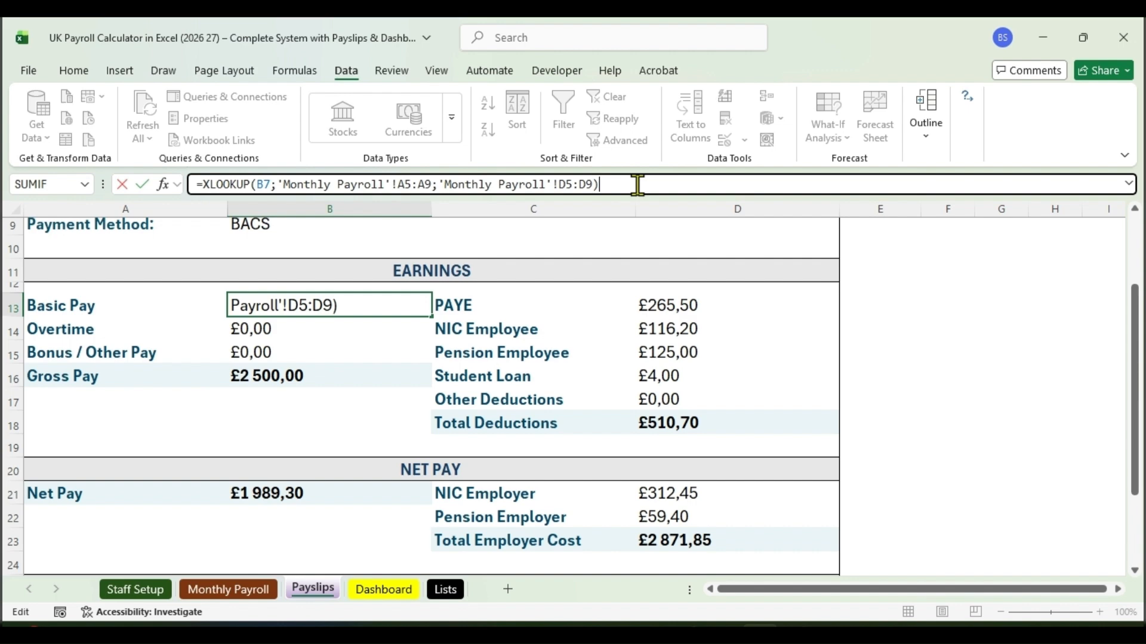
pyautogui.press('Return')
# Examine the deductions block C13:D18 and the Pension Employee formula in D15, including its return range on Monthly Payroll
pyautogui.moveTo(596, 315); pyautogui.dragTo(732, 425)
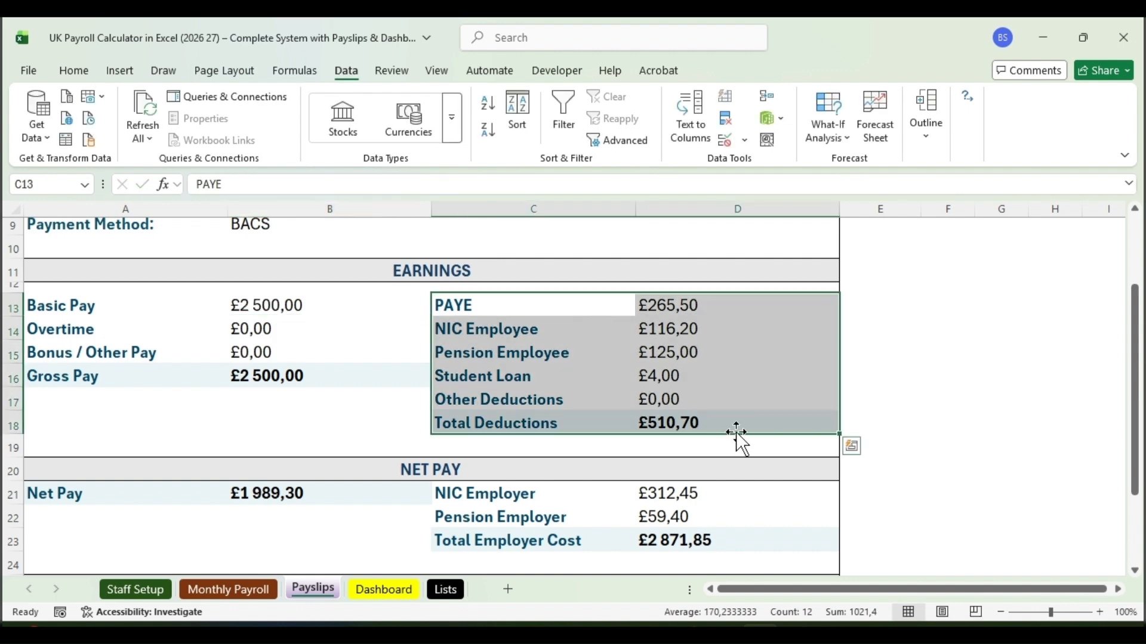
pyautogui.click(722, 354)
pyautogui.moveTo(600, 183); pyautogui.dragTo(141, 163)
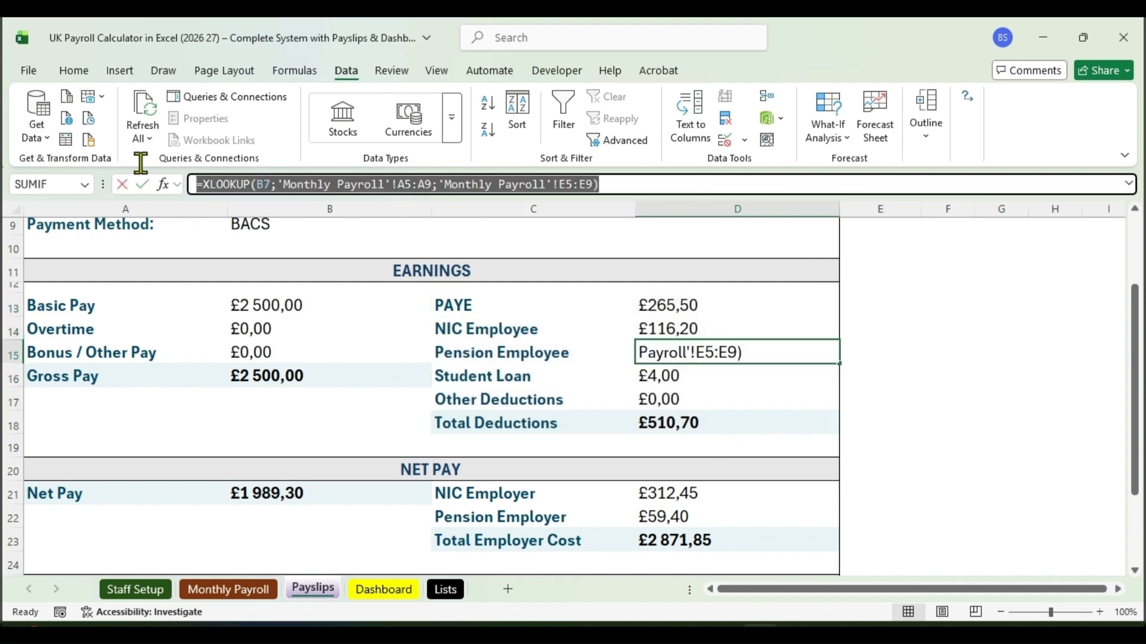
pyautogui.click(645, 179)
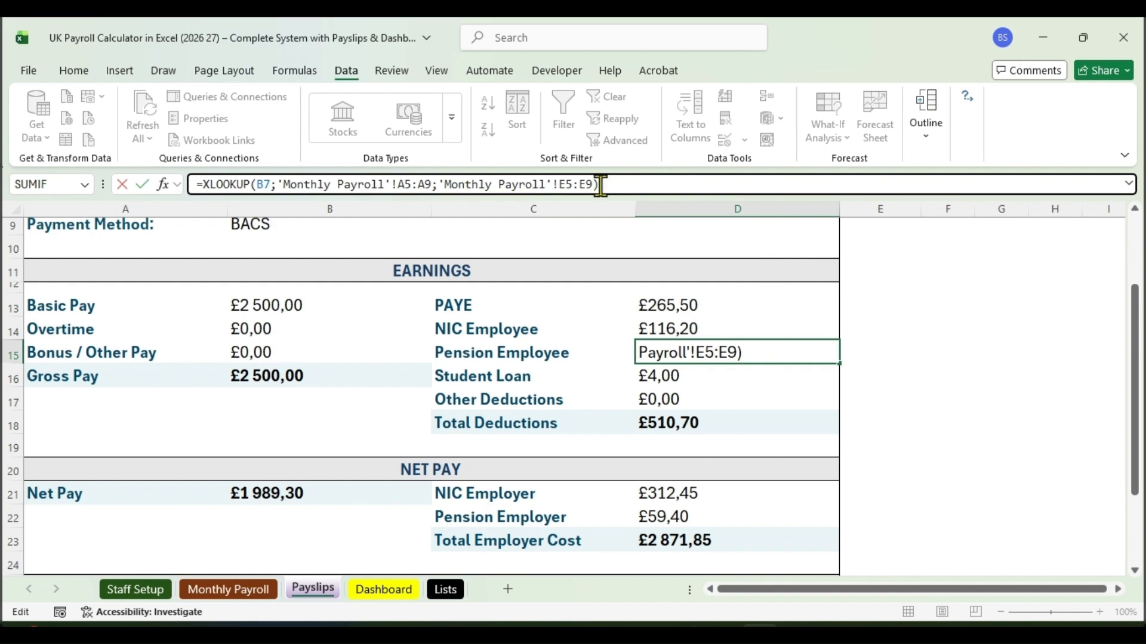
pyautogui.moveTo(594, 185); pyautogui.dragTo(439, 184)
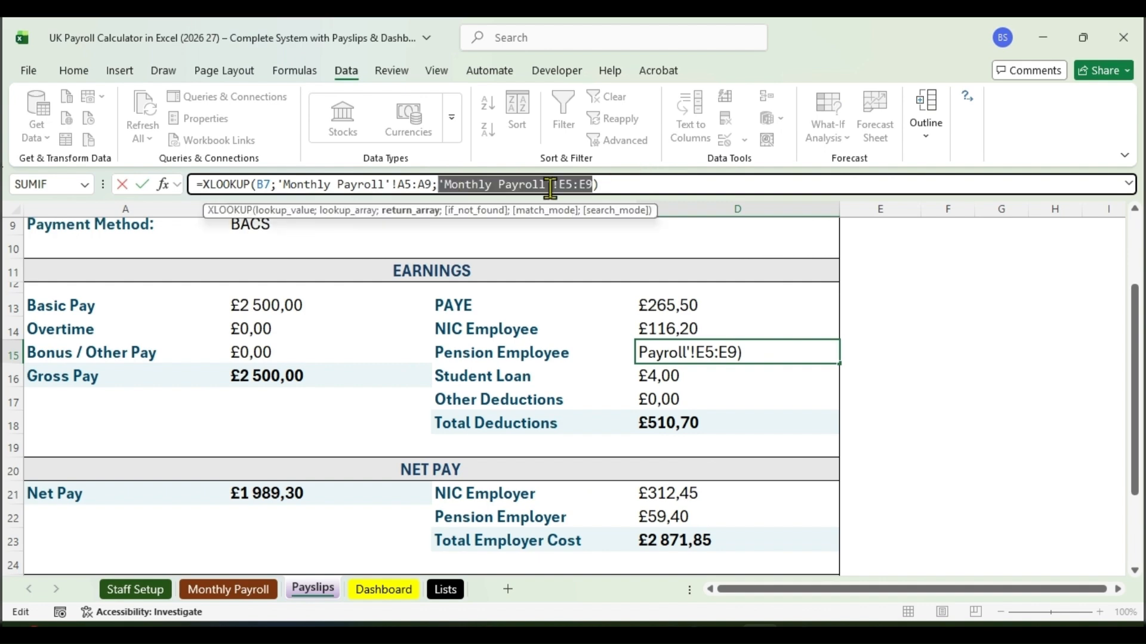
pyautogui.click(625, 184)
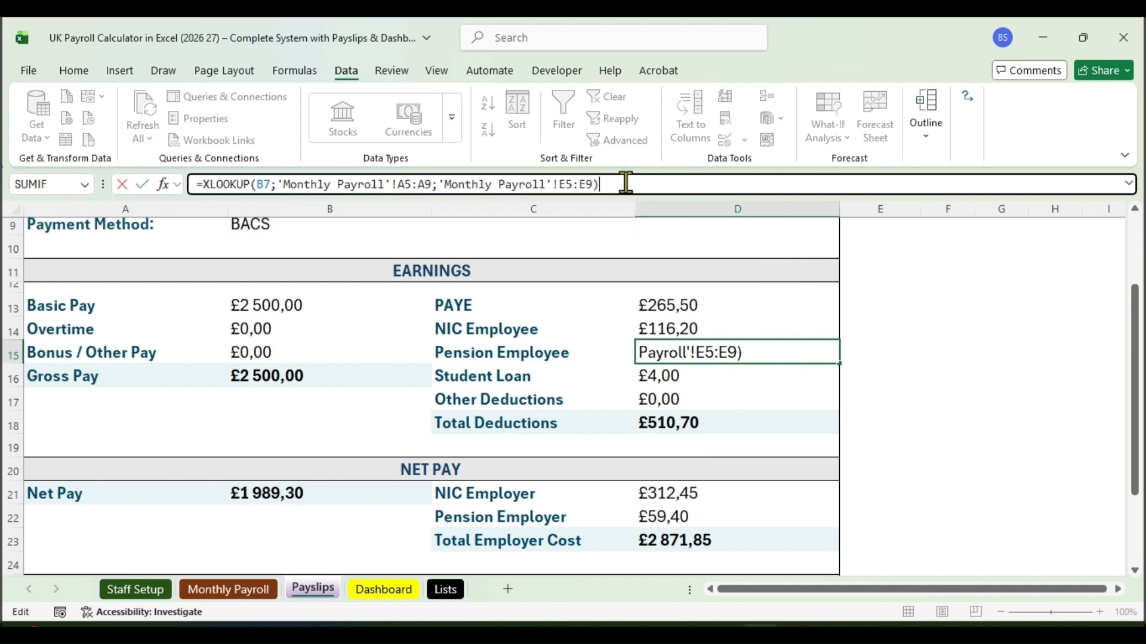
pyautogui.press('Return')
# Check the Total Deductions SUM formula in D18 and the range it adds, leaving it as it is
pyautogui.click(688, 419)
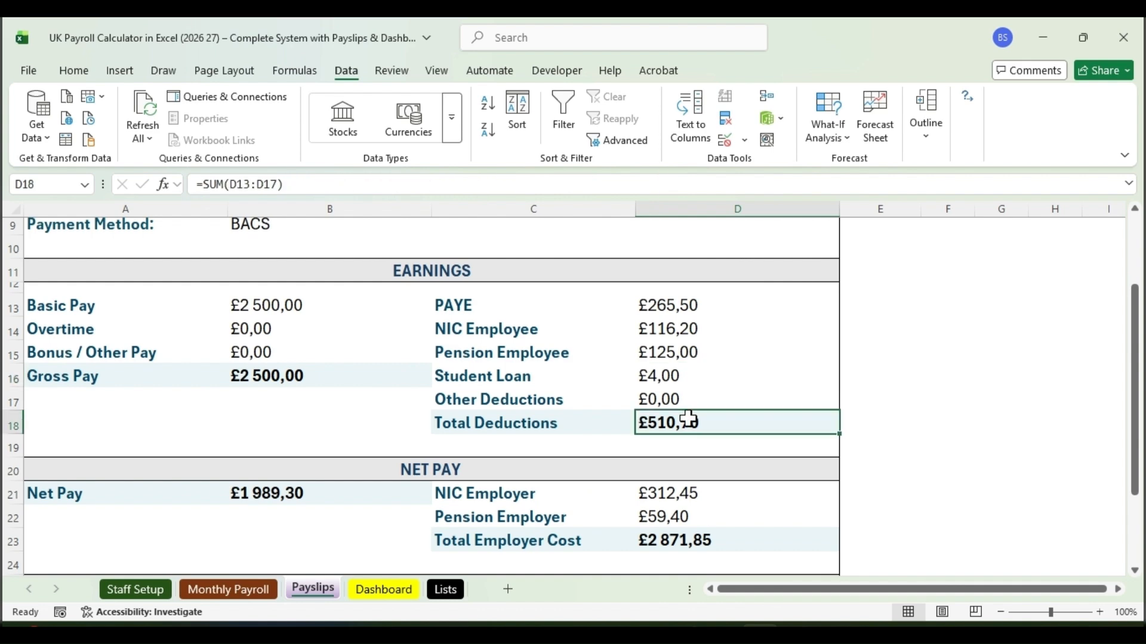
pyautogui.tripleClick(258, 183)
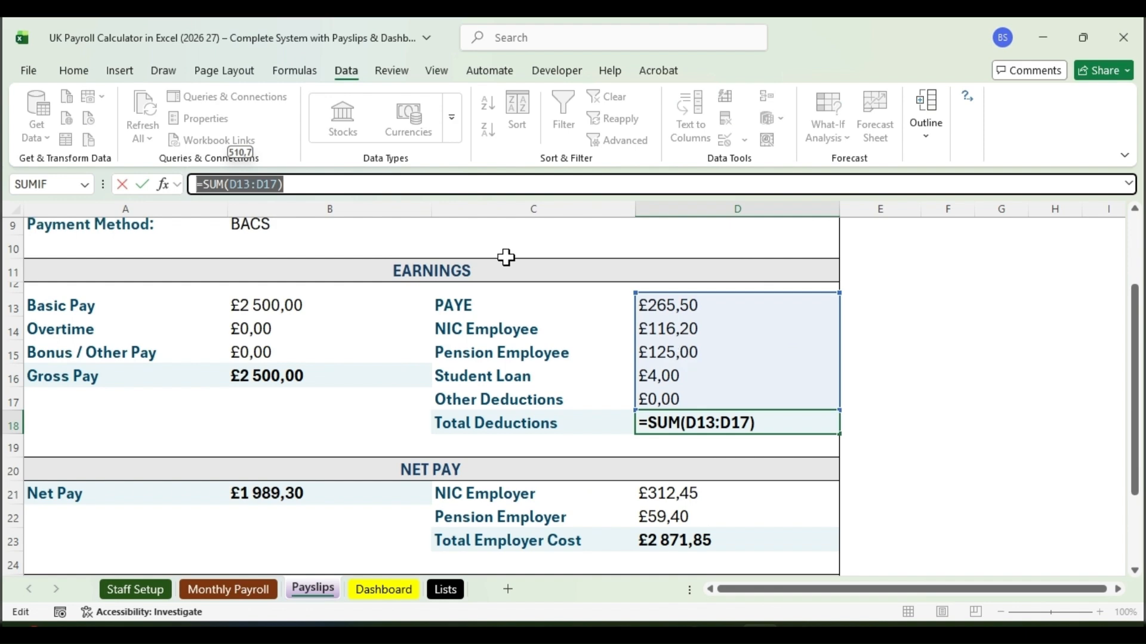
pyautogui.click(402, 182)
pyautogui.press('Return')
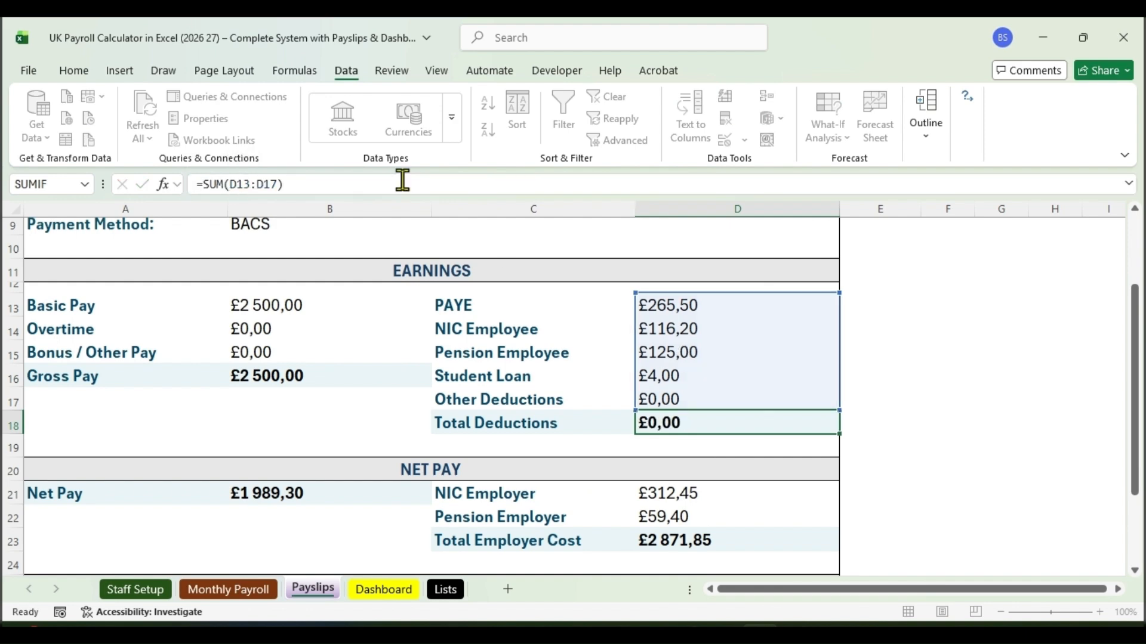
# Examine the Net Pay section in rows 20 to 24 and the Net Pay formula in B21, leaving it as it is
pyautogui.scroll(-2, 24, 388)
pyautogui.moveTo(13, 361); pyautogui.dragTo(37, 460)
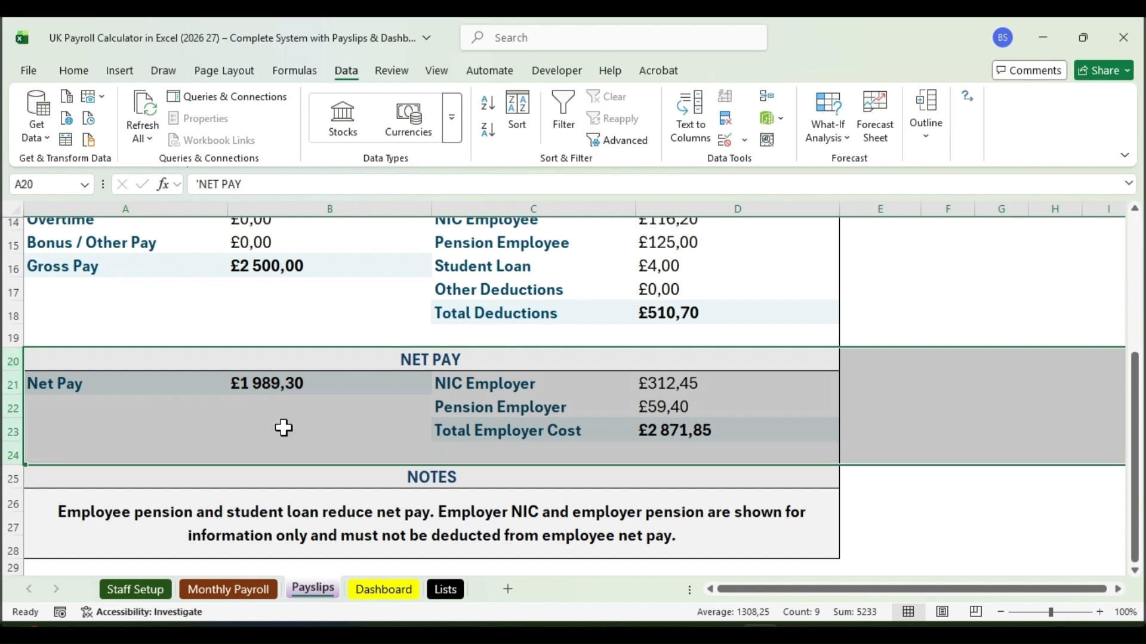
pyautogui.click(271, 383)
pyautogui.moveTo(266, 184); pyautogui.dragTo(185, 179)
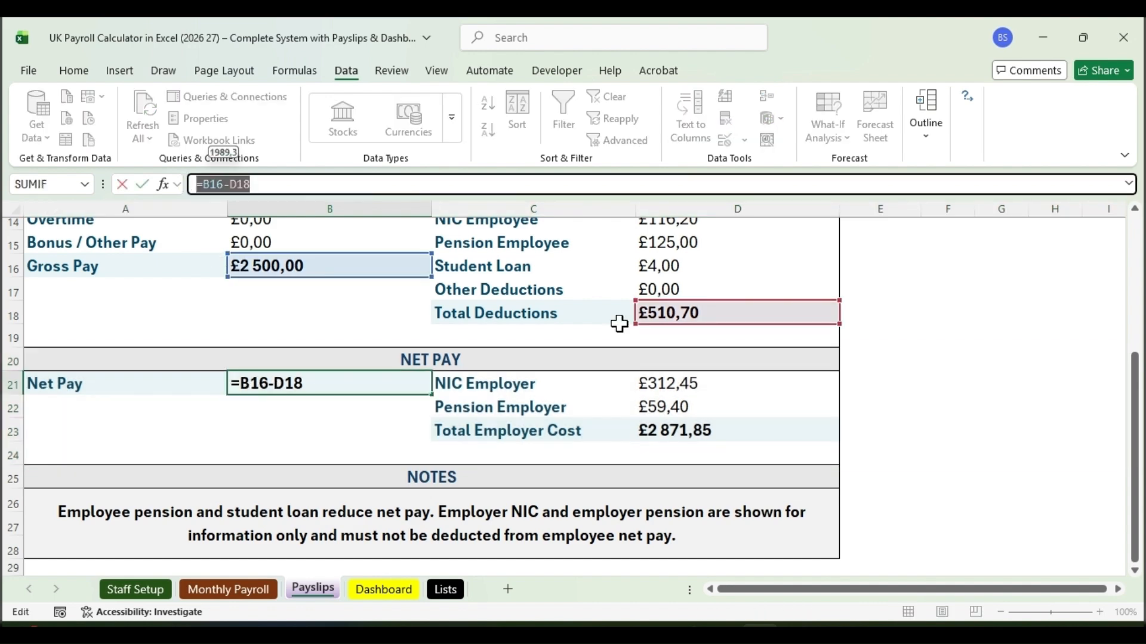
pyautogui.click(301, 186)
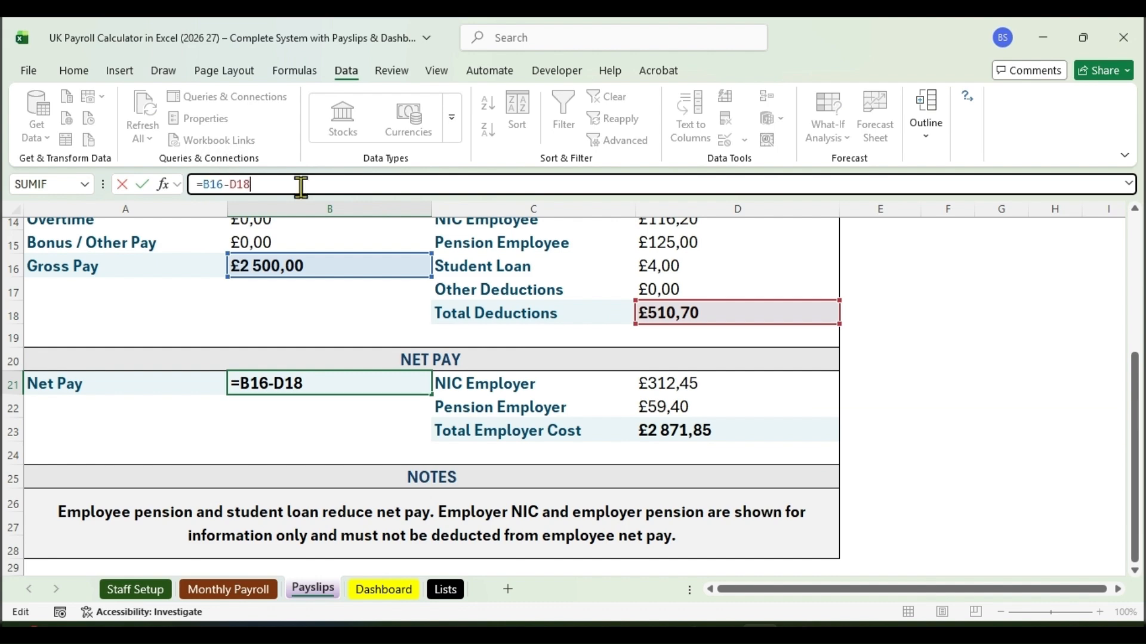
pyautogui.press('Return')
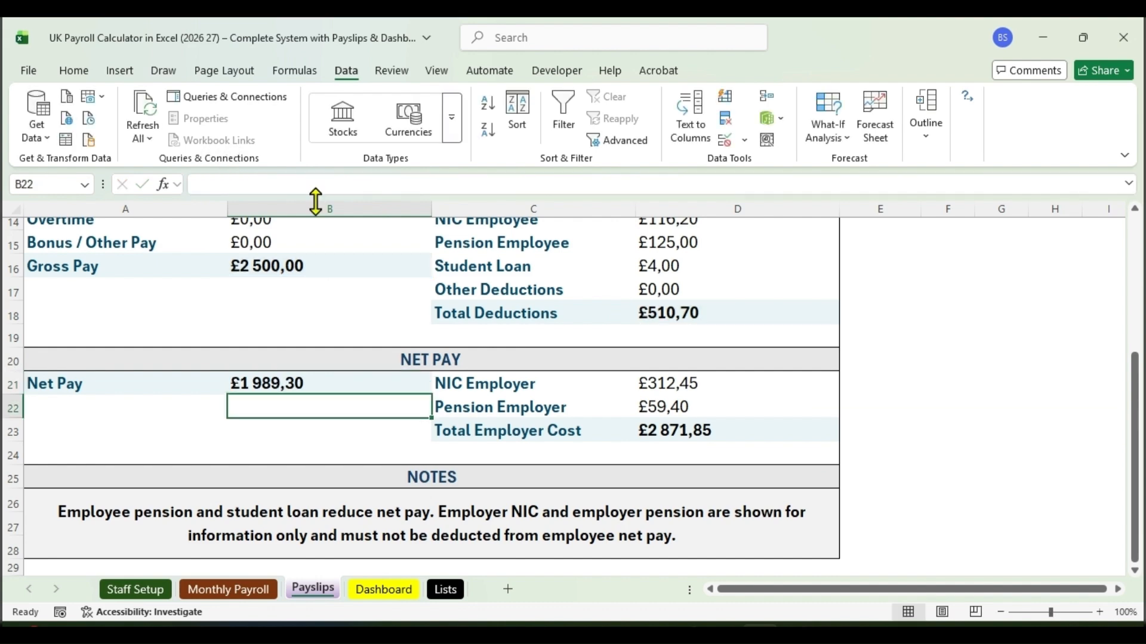
# Examine the employer cost block C21:D23 and the NIC Employer XLOOKUP formula in D21, leaving it as it is
pyautogui.moveTo(462, 385); pyautogui.dragTo(688, 432)
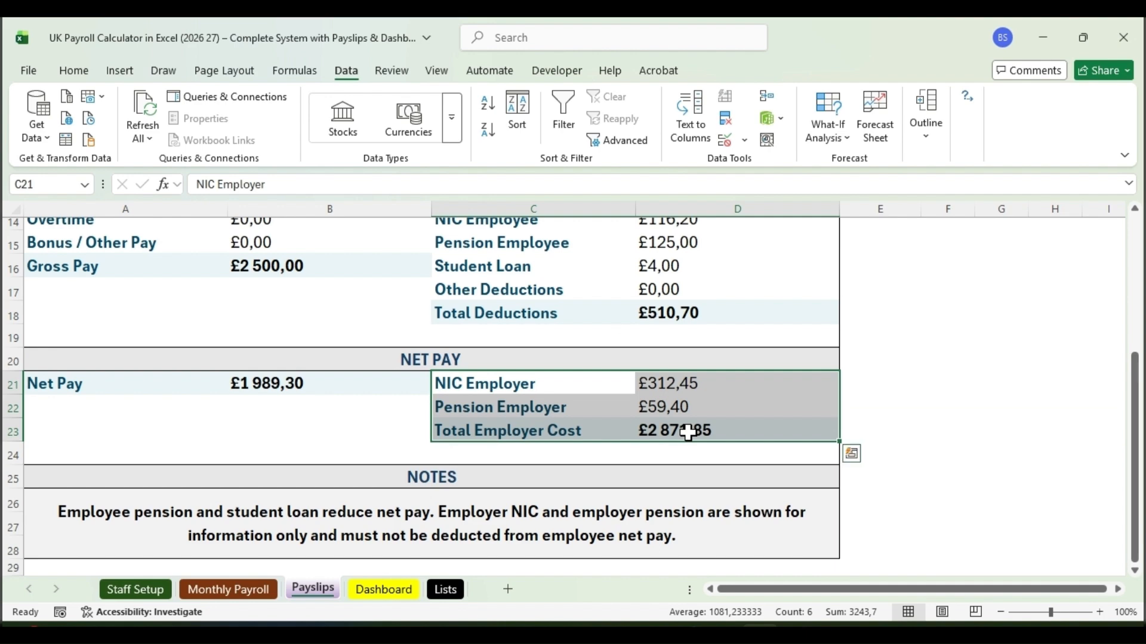
pyautogui.click(686, 385)
pyautogui.moveTo(604, 186); pyautogui.dragTo(50, 159)
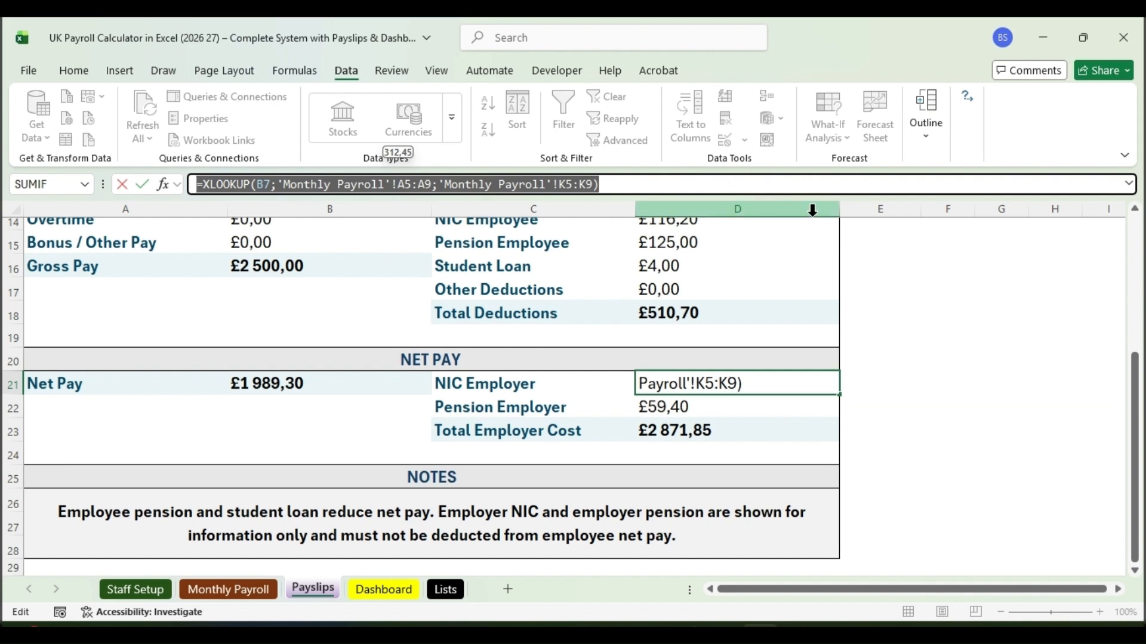
pyautogui.click(676, 182)
pyautogui.press('Return')
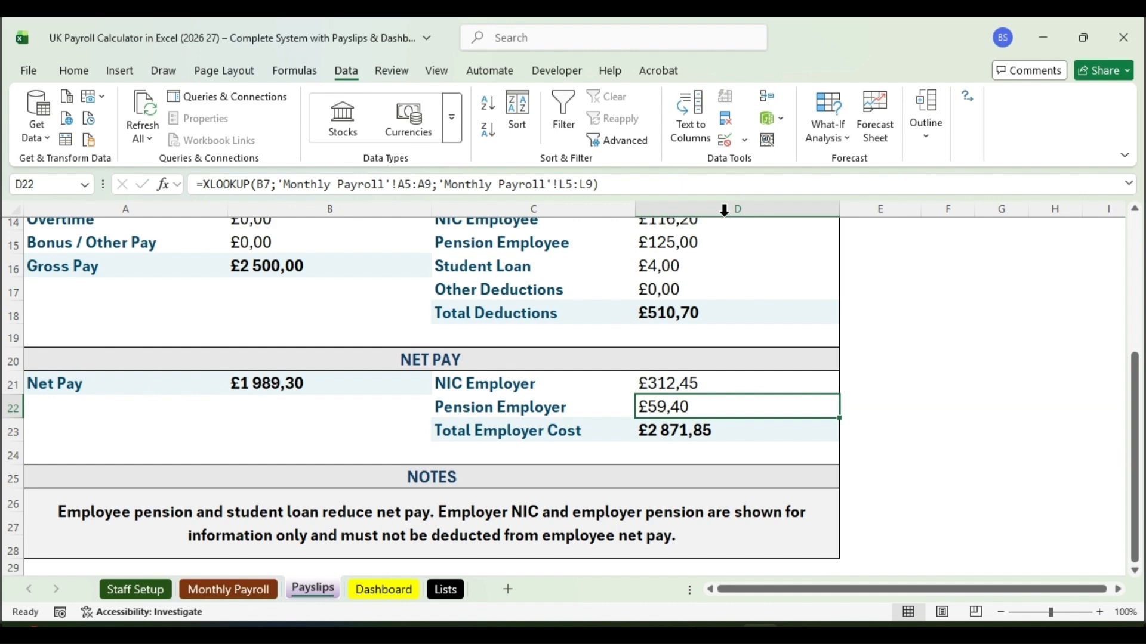
# Check the Total Employer Cost formula in D23 without changing it, and view the Notes section in rows 25 to 28
pyautogui.click(703, 433)
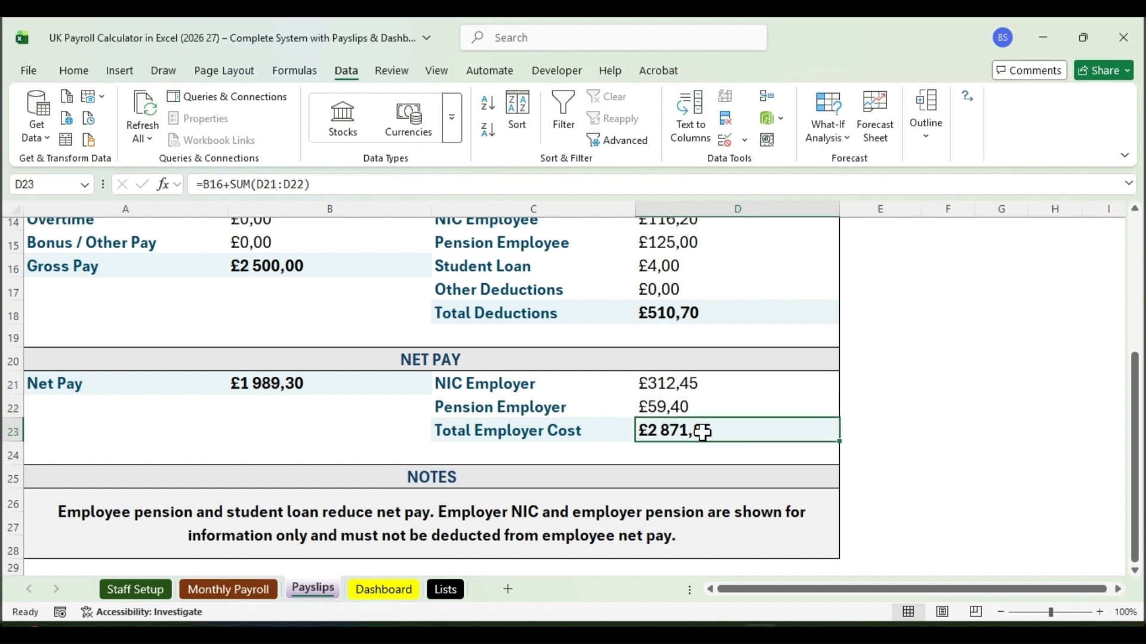
pyautogui.tripleClick(327, 182)
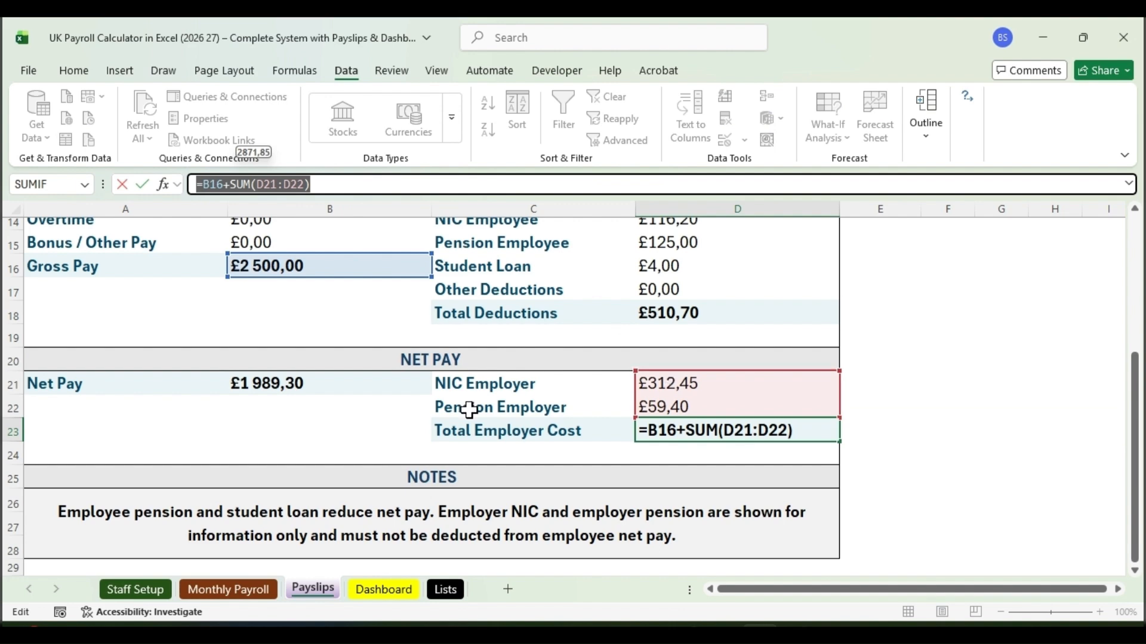
pyautogui.click(354, 183)
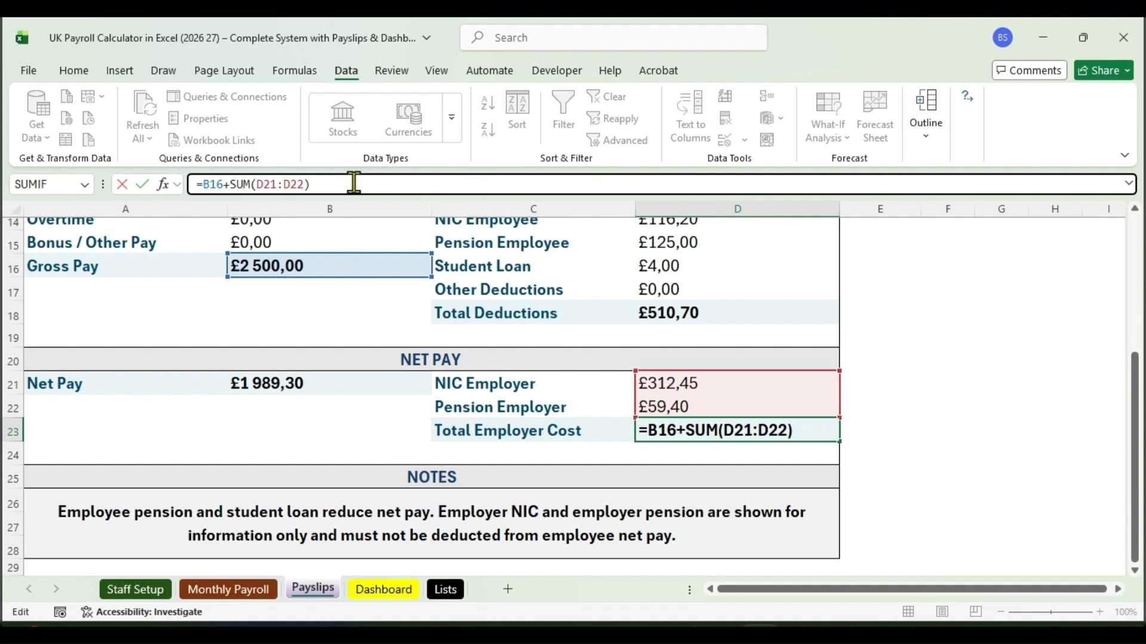
pyautogui.press('Return')
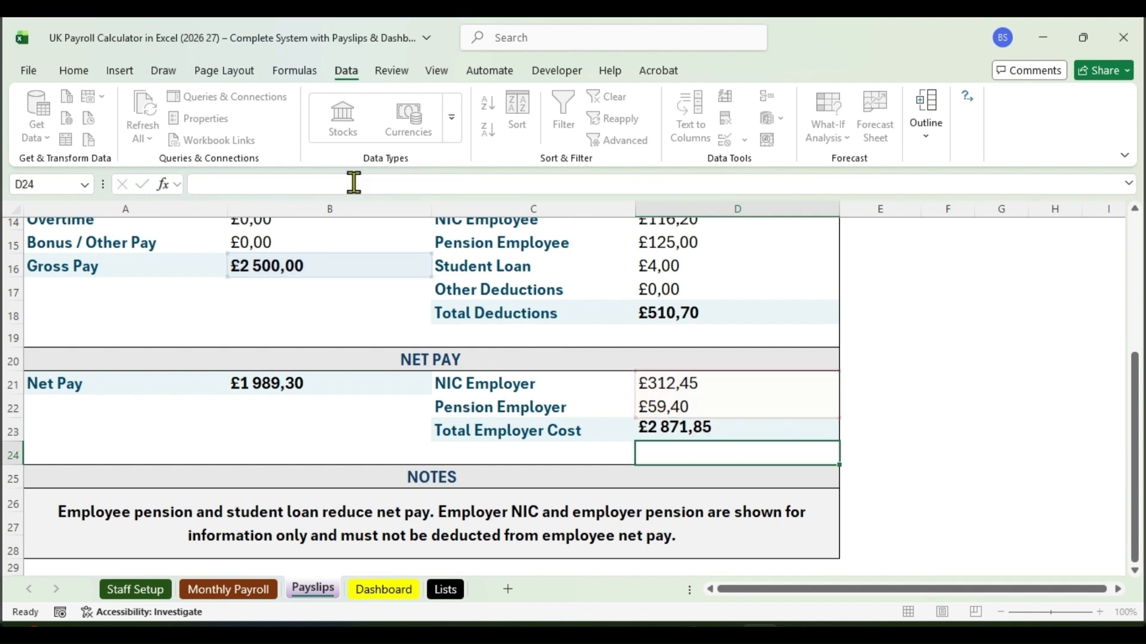
pyautogui.moveTo(1131, 466); pyautogui.dragTo(1134, 472)
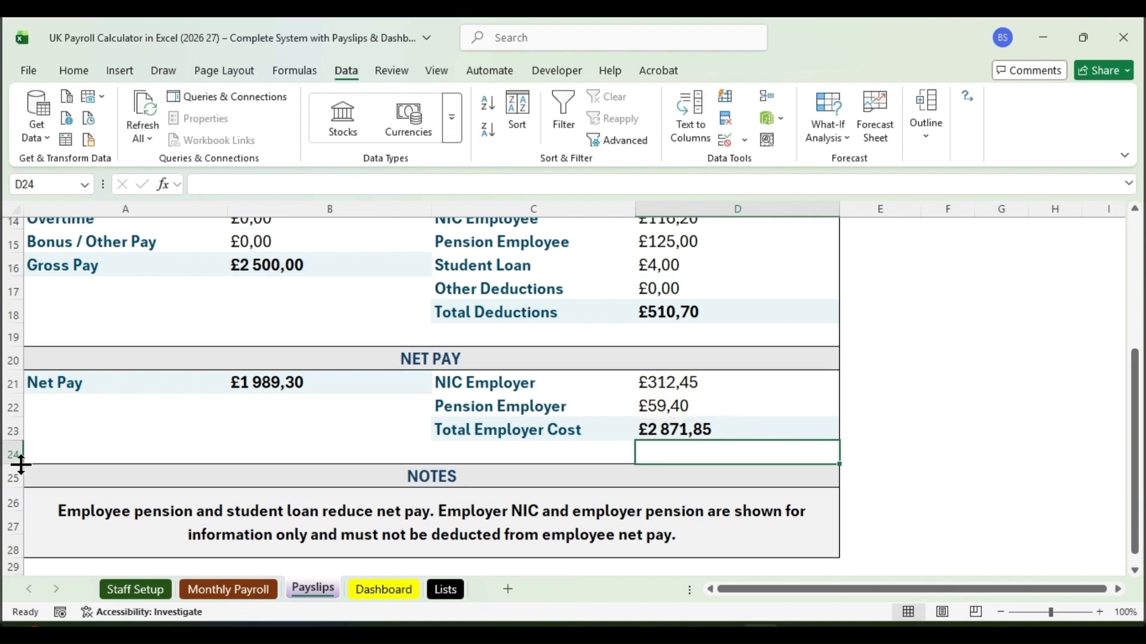
pyautogui.moveTo(18, 471); pyautogui.dragTo(13, 540)
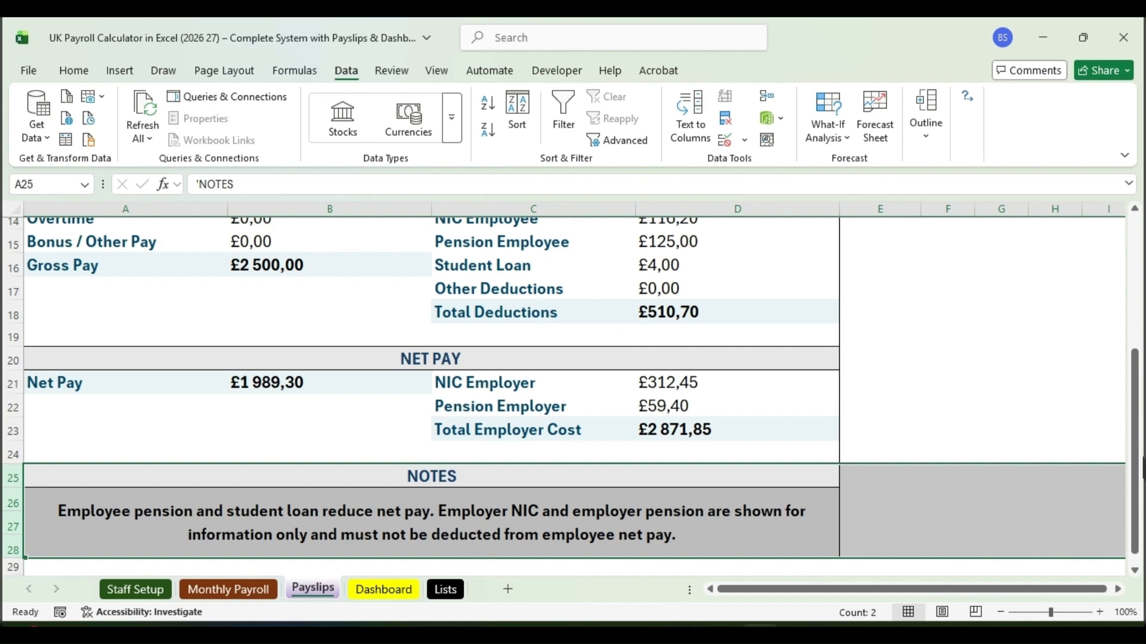
# Test the payslip by choosing the last and the third listed employee in B6, and return to the first listed employee
pyautogui.moveTo(1140, 468); pyautogui.dragTo(1137, 317)
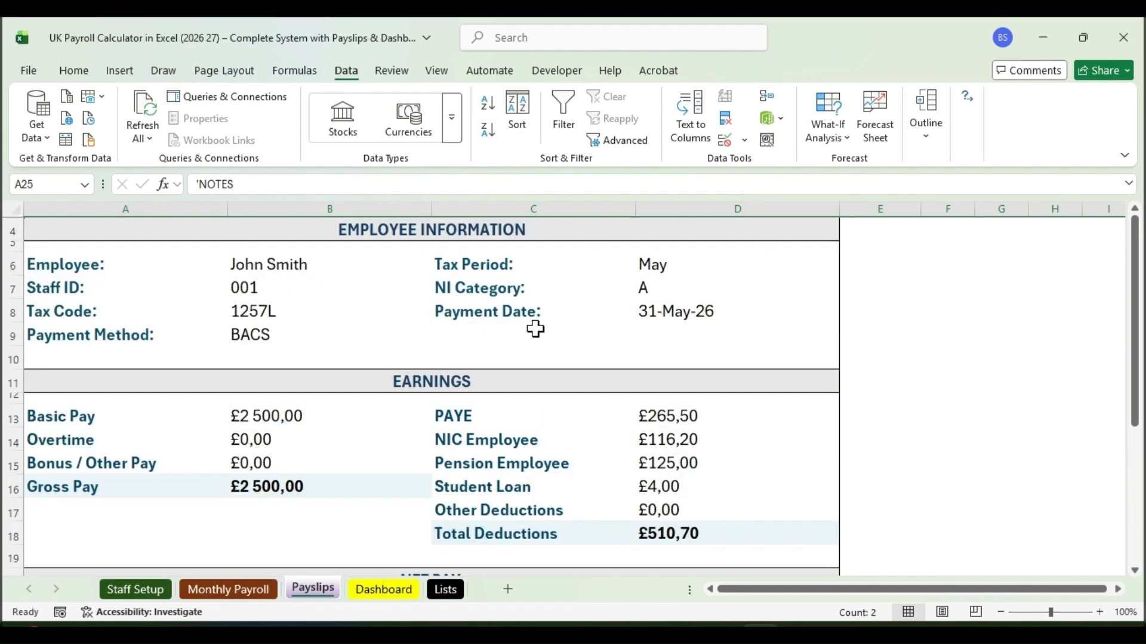
pyautogui.click(420, 257)
pyautogui.click(440, 267)
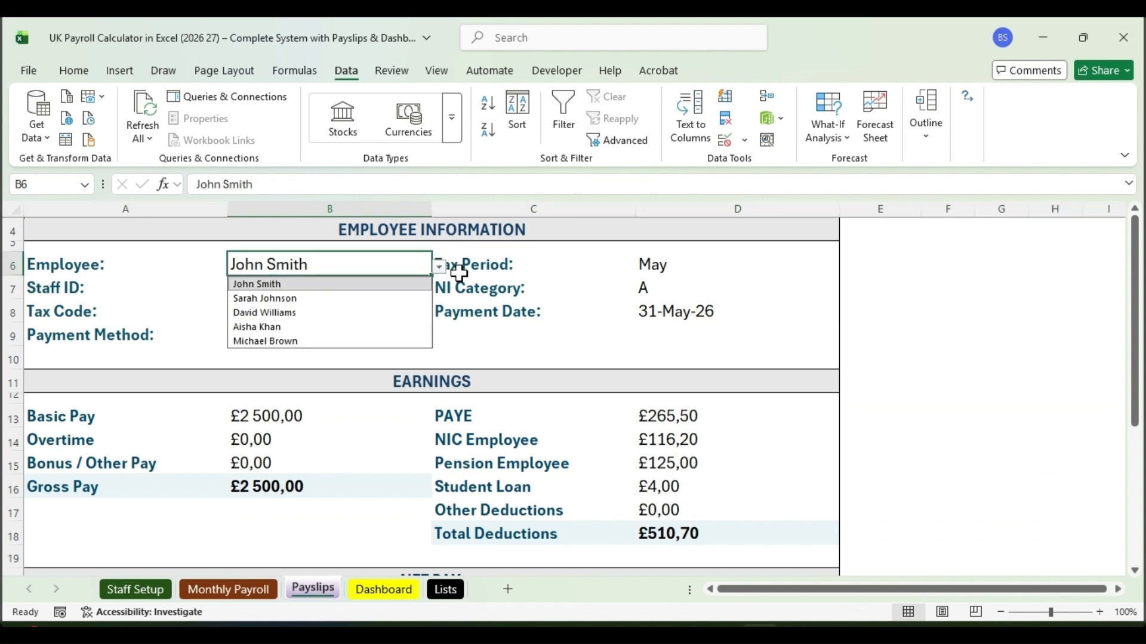
pyautogui.click(382, 341)
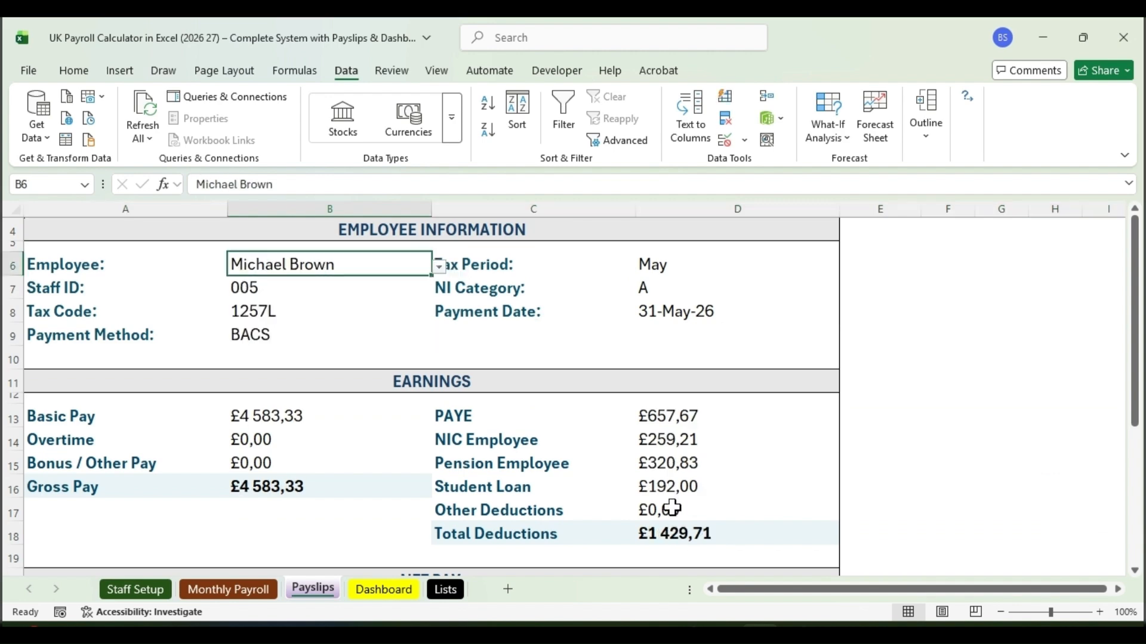
pyautogui.moveTo(1134, 324)
pyautogui.mouseDown()
pyautogui.moveTo(1139, 422)
pyautogui.moveTo(1139, 314)
pyautogui.mouseUp()
pyautogui.click(439, 267)
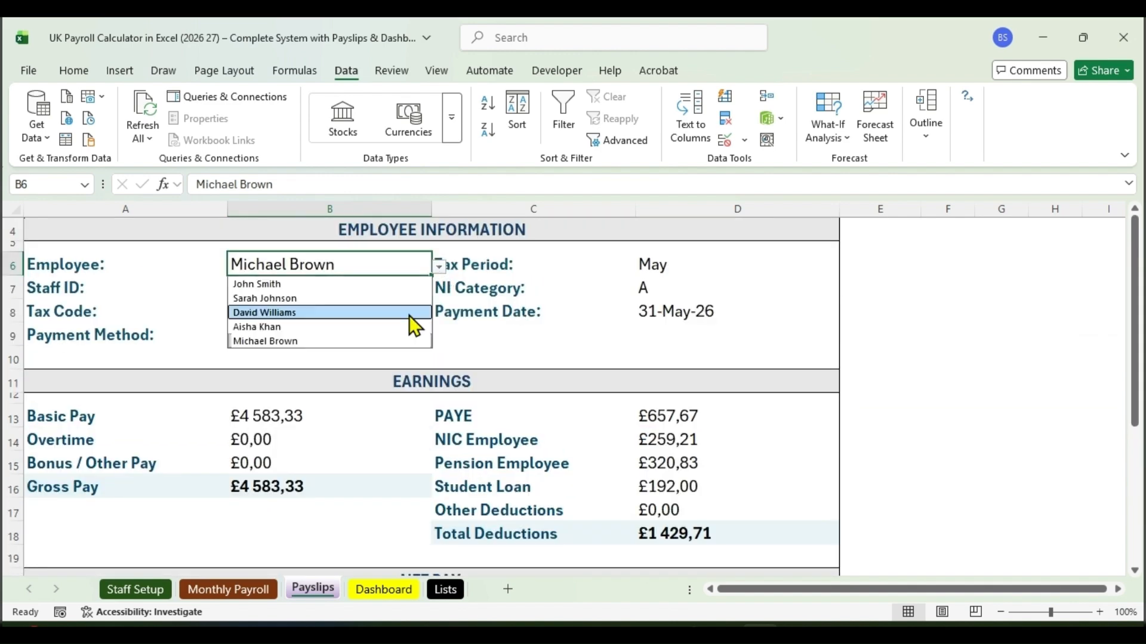
pyautogui.click(409, 313)
pyautogui.moveTo(1136, 308); pyautogui.dragTo(1137, 264)
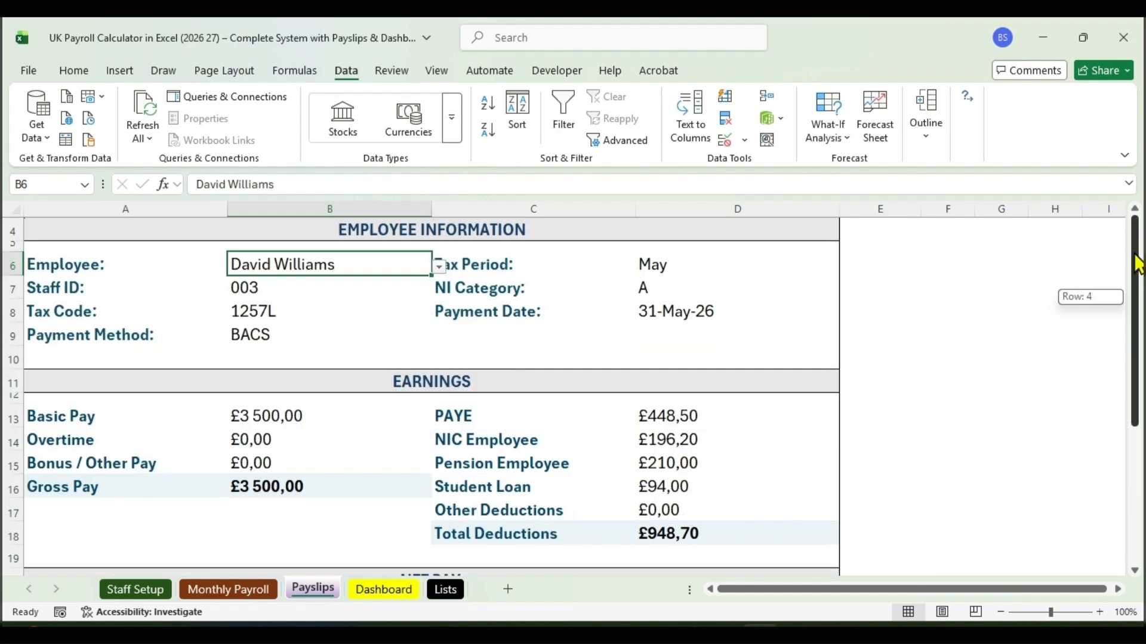
pyautogui.click(440, 267)
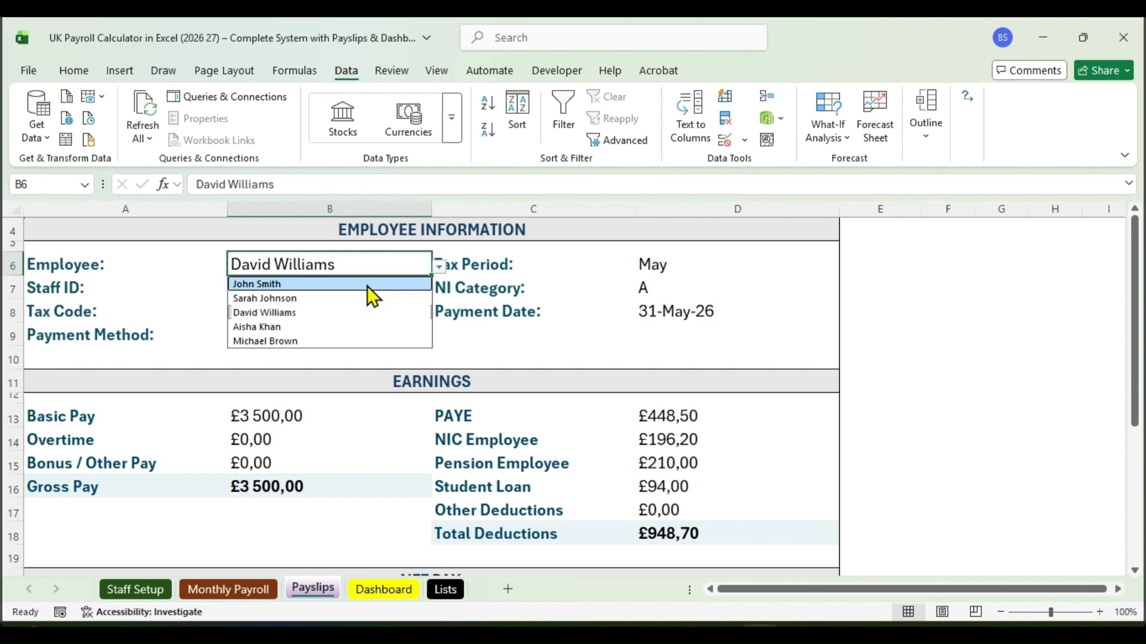
pyautogui.click(367, 285)
pyautogui.click(1014, 357)
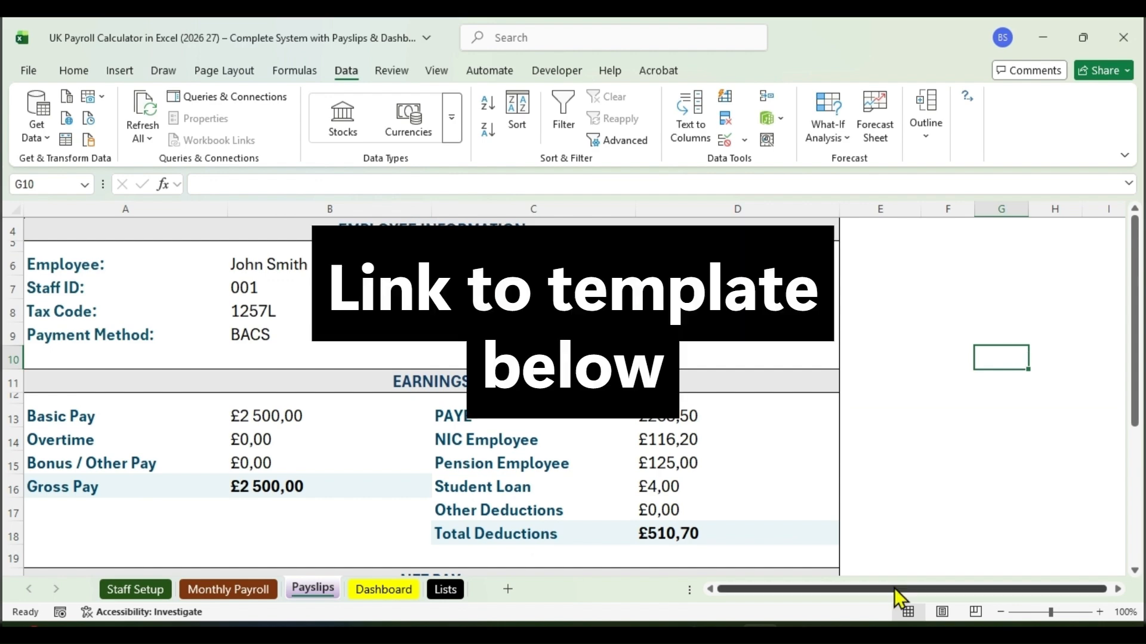
# View the Dashboard sheet's header row and the month options in G4, keeping May 2026 selected
pyautogui.moveTo(1135, 326); pyautogui.dragTo(1135, 326)
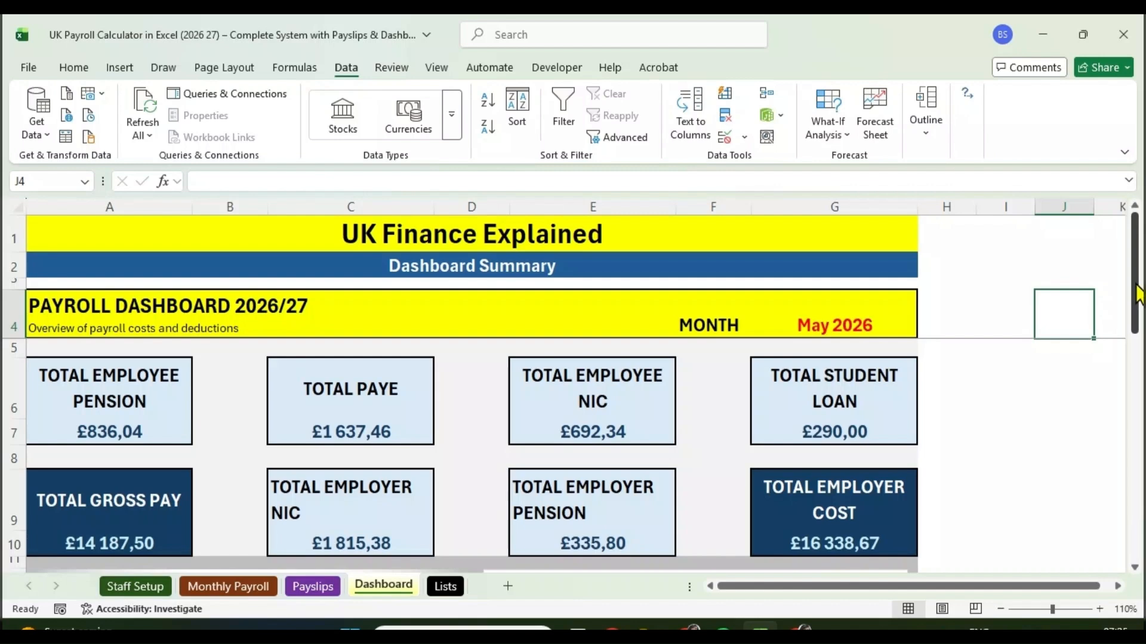
pyautogui.moveTo(1137, 294)
pyautogui.mouseDown()
pyautogui.moveTo(1142, 447)
pyautogui.moveTo(1138, 272)
pyautogui.mouseUp()
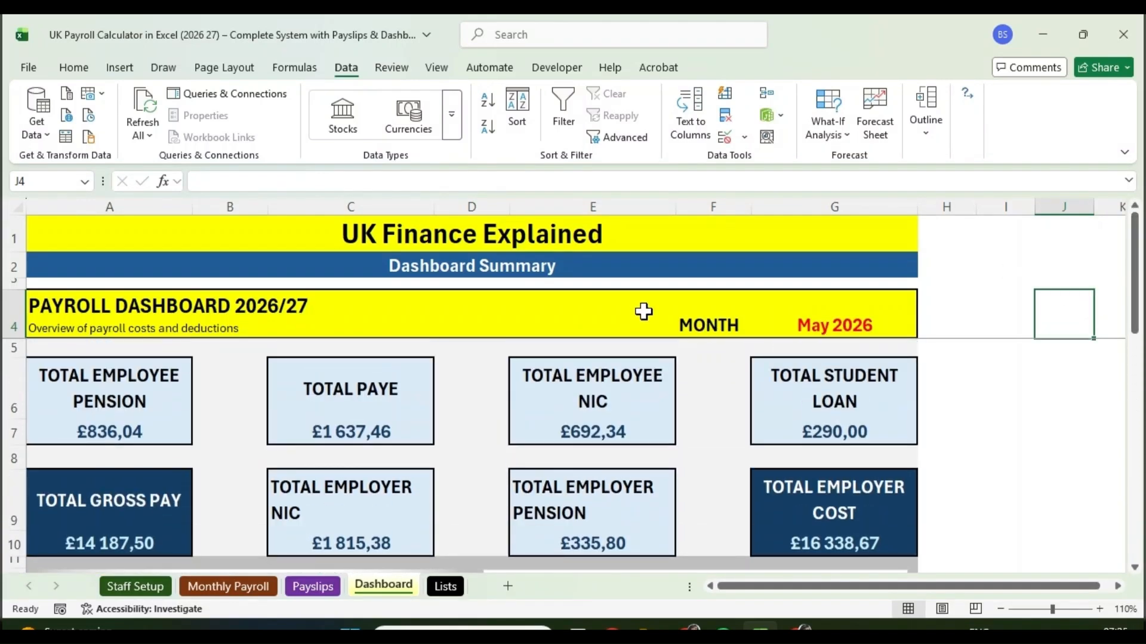
pyautogui.click(6, 322)
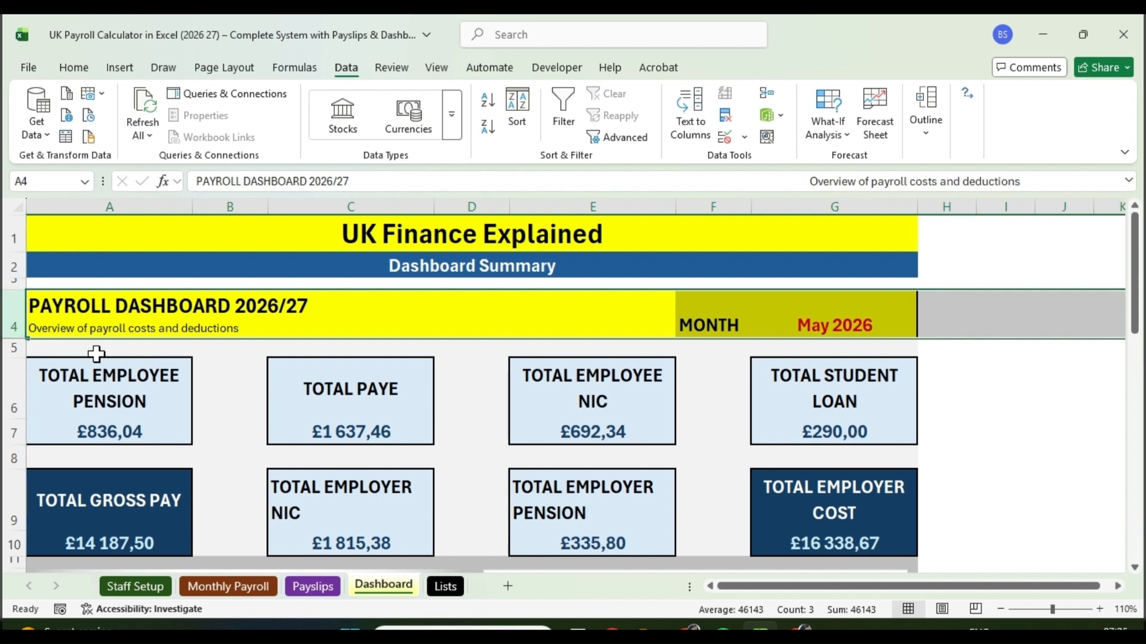
pyautogui.click(710, 317)
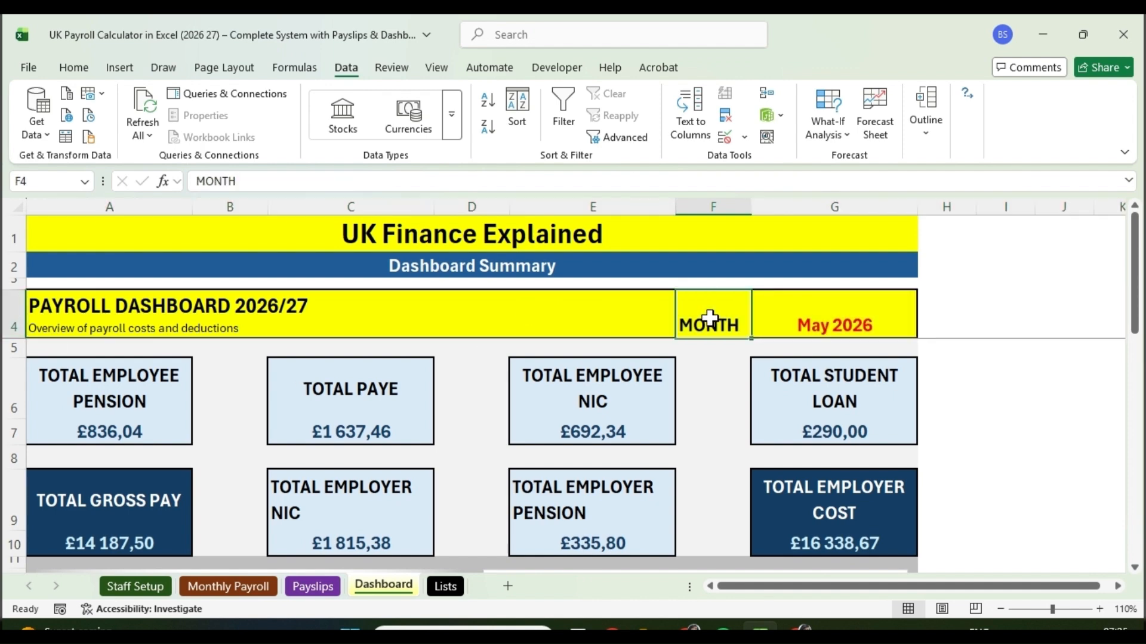
pyautogui.click(836, 319)
pyautogui.click(925, 331)
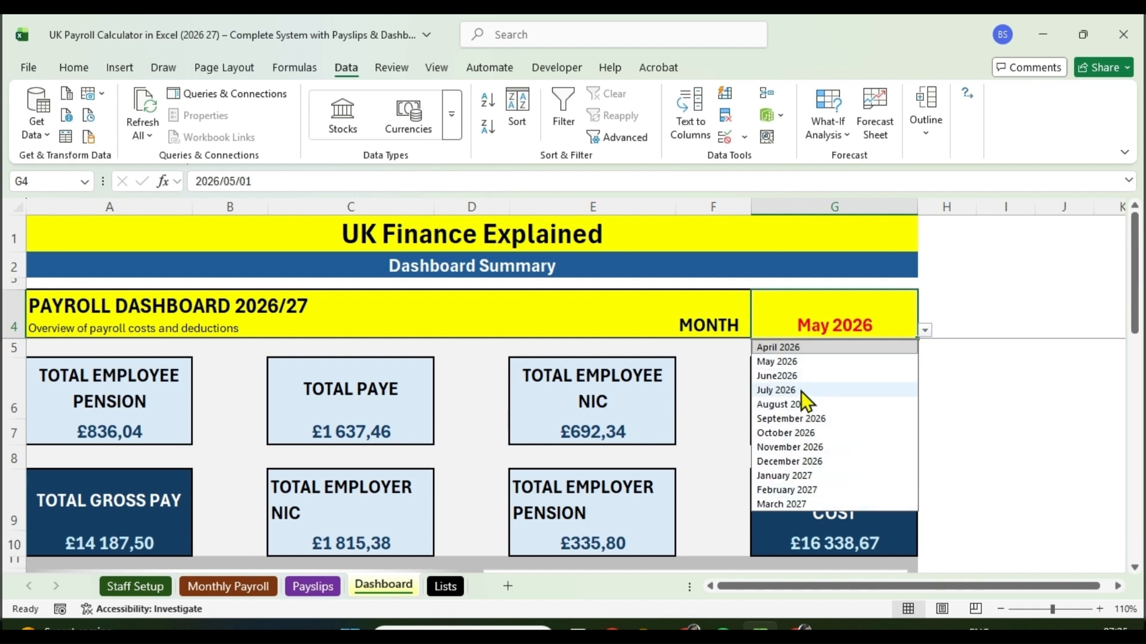
pyautogui.click(972, 316)
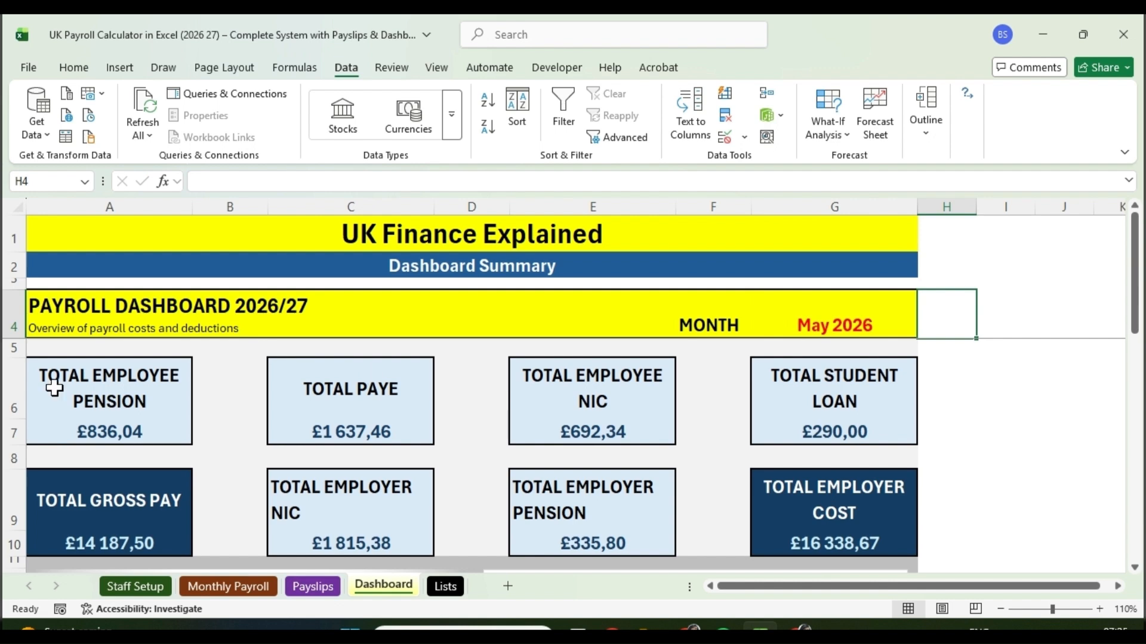
# Examine the Dashboard summary cards in rows 6 to 10 and the source totals in row 10 of Monthly Payroll, and return to the Dashboard
pyautogui.moveTo(8, 386); pyautogui.dragTo(13, 543)
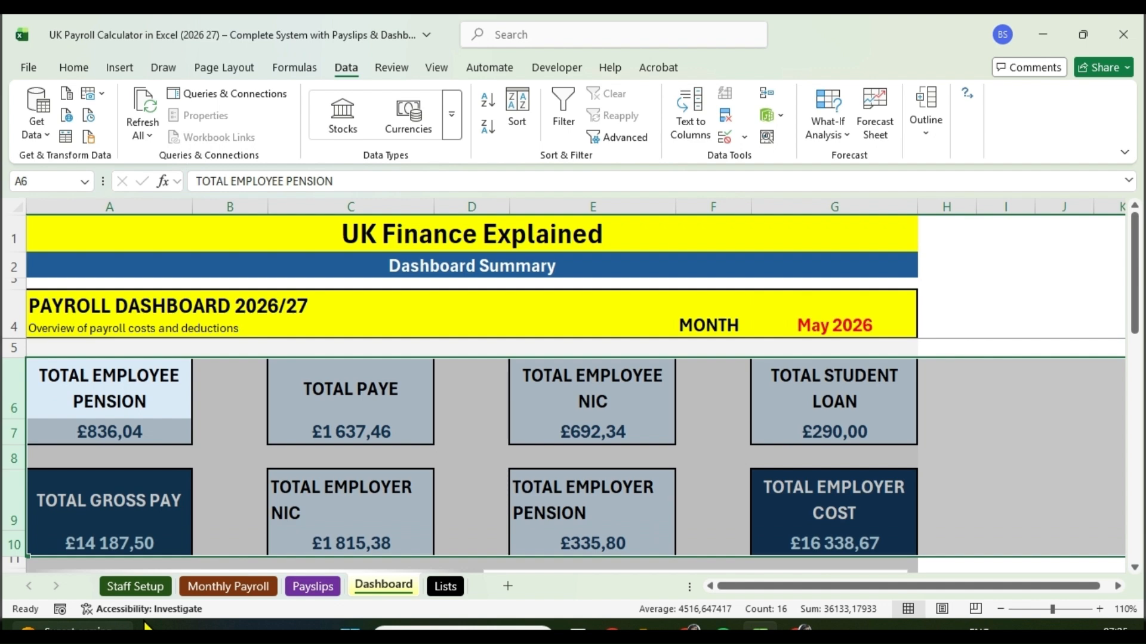
pyautogui.click(209, 587)
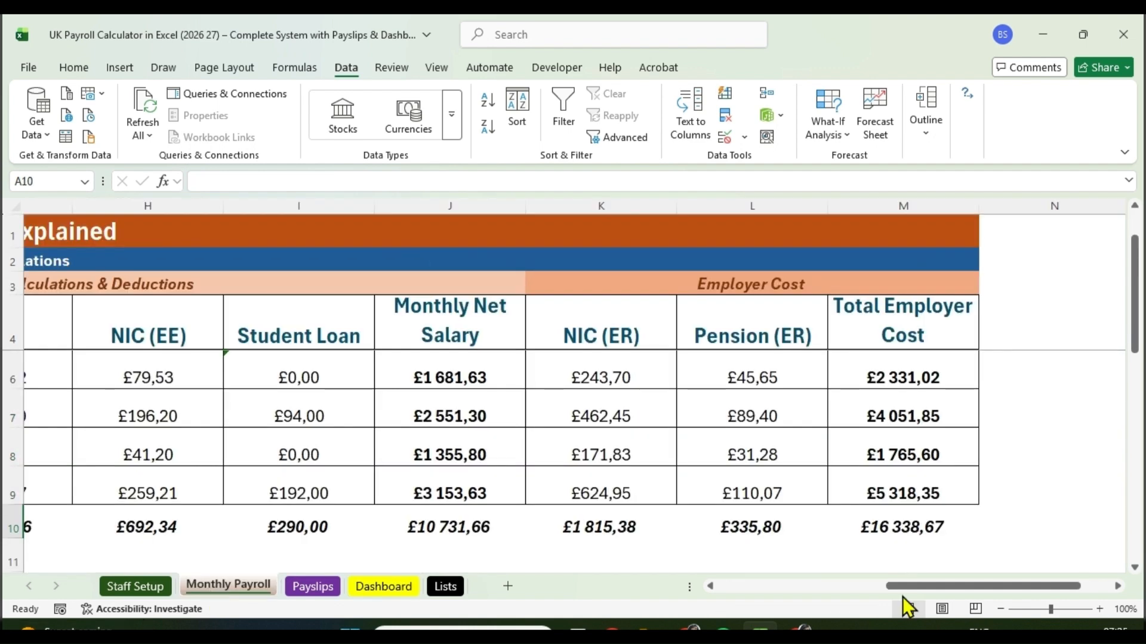
pyautogui.moveTo(902, 587); pyautogui.dragTo(653, 596)
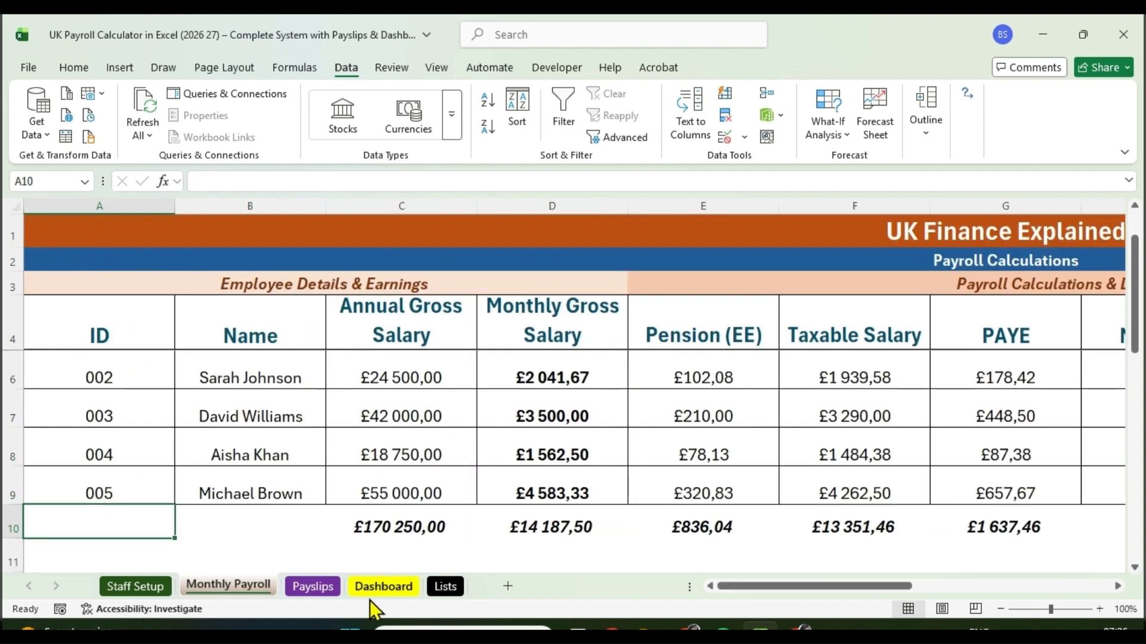
pyautogui.click(373, 586)
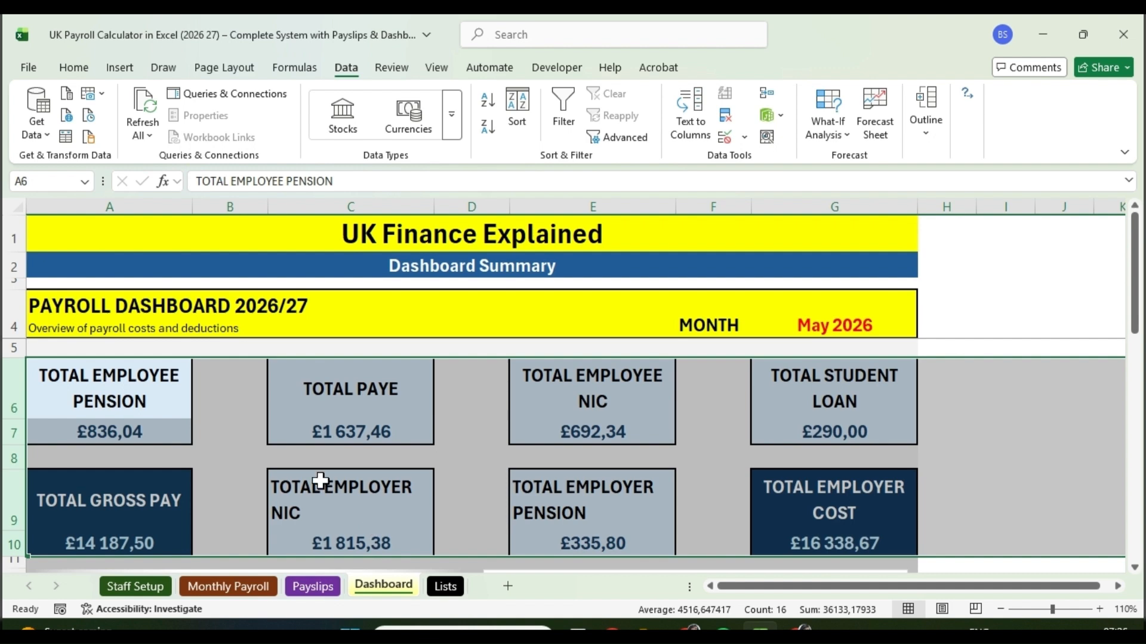
# Clear the Total Employee Pension value in Dashboard cell A7 and re-enter it as the link ='Monthly Payroll'!E10
pyautogui.click(122, 432)
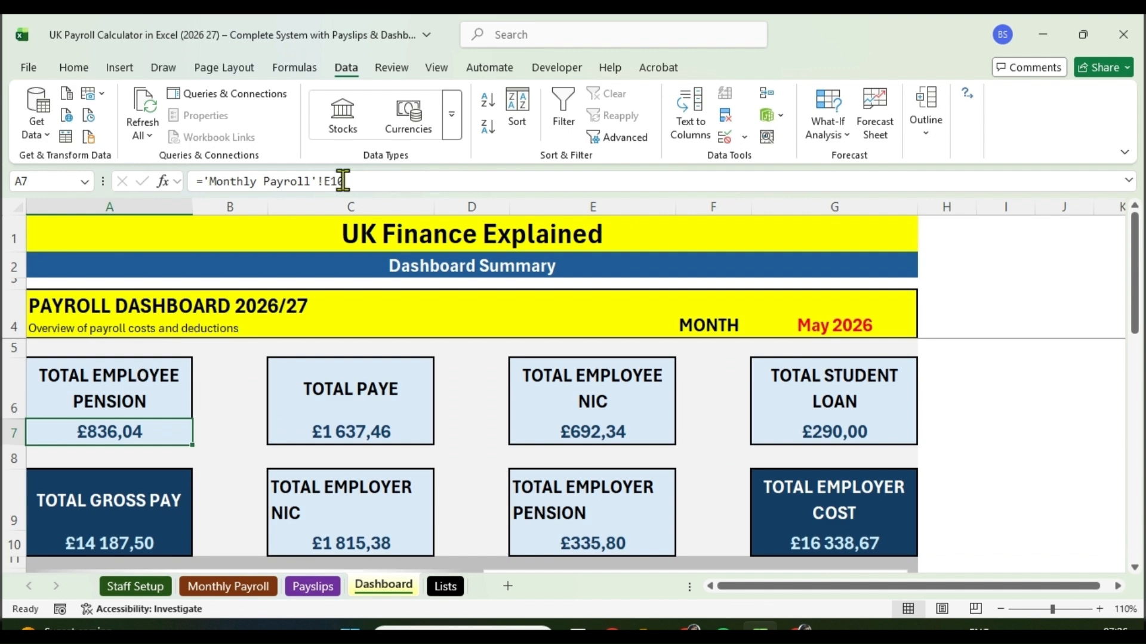
pyautogui.moveTo(343, 180); pyautogui.dragTo(107, 188)
pyautogui.press('BackSpace')
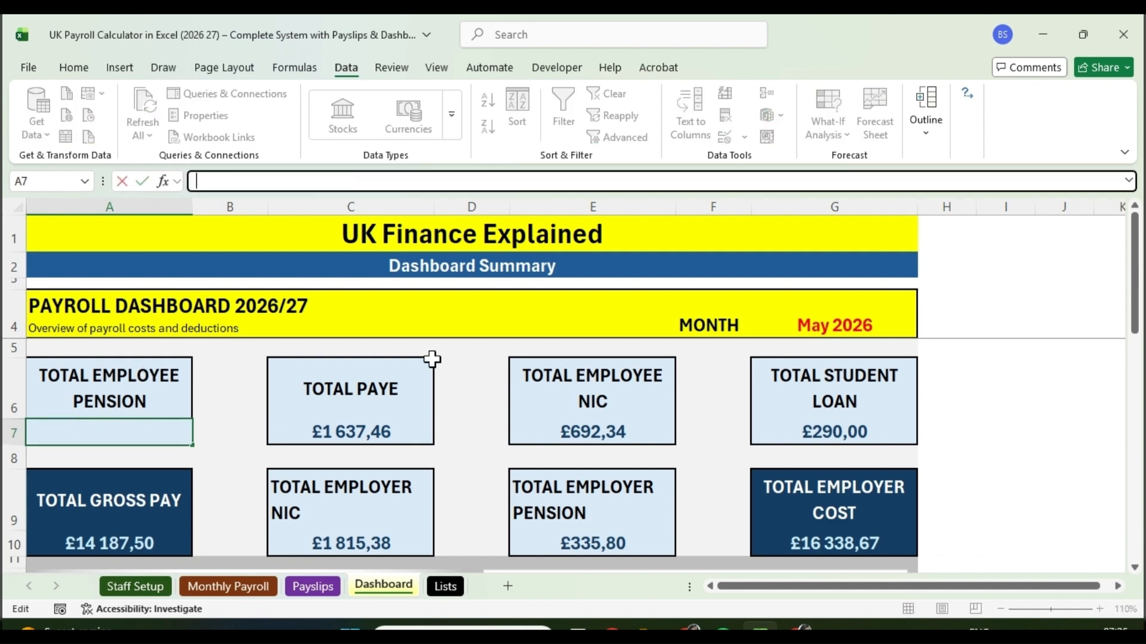
pyautogui.press('Return')
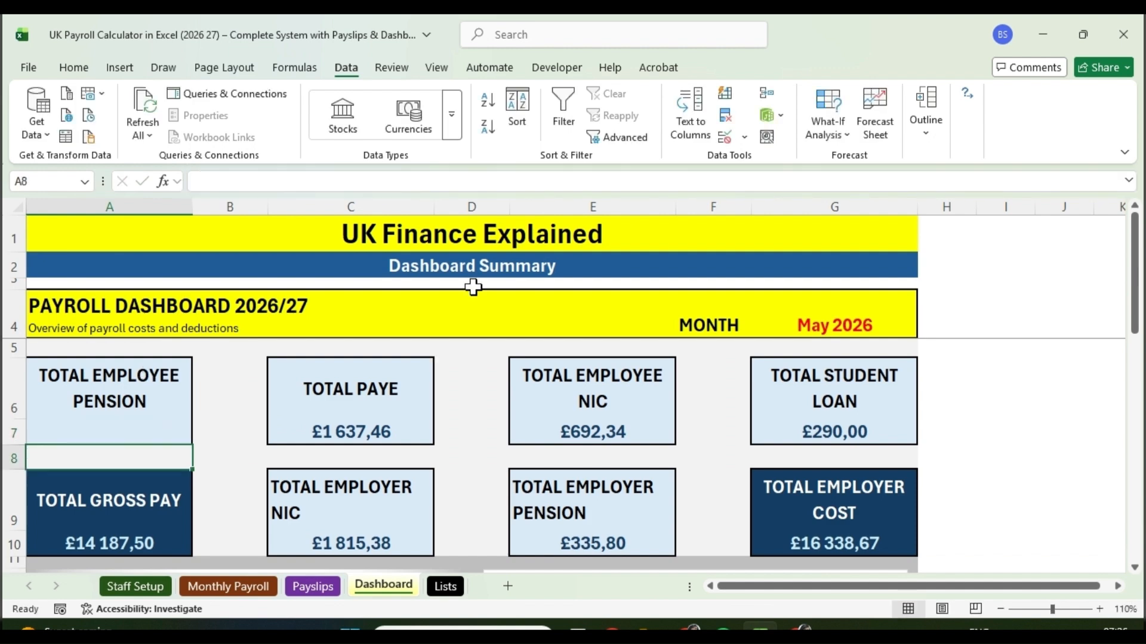
pyautogui.press('Up')
pyautogui.click(253, 179)
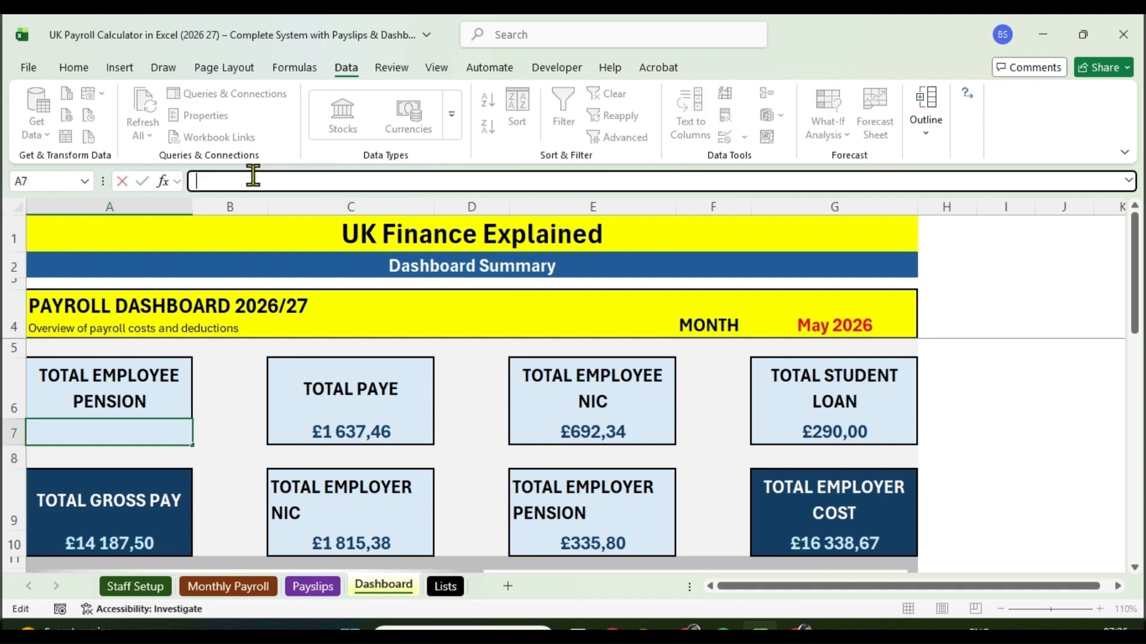
pyautogui.write('=')
pyautogui.click(248, 586)
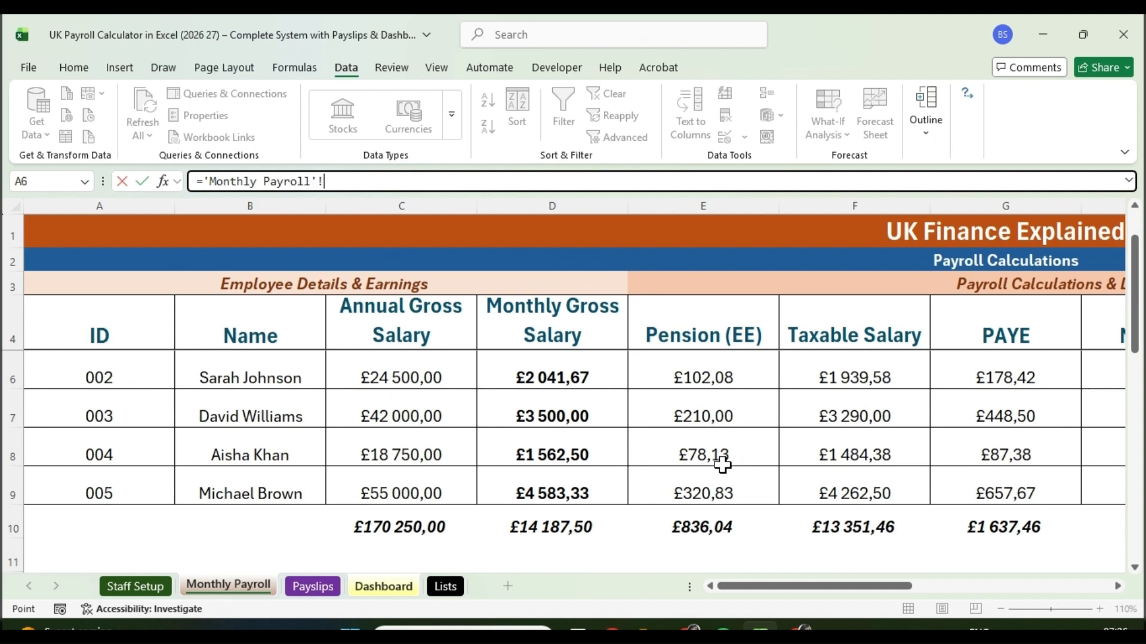
pyautogui.click(719, 524)
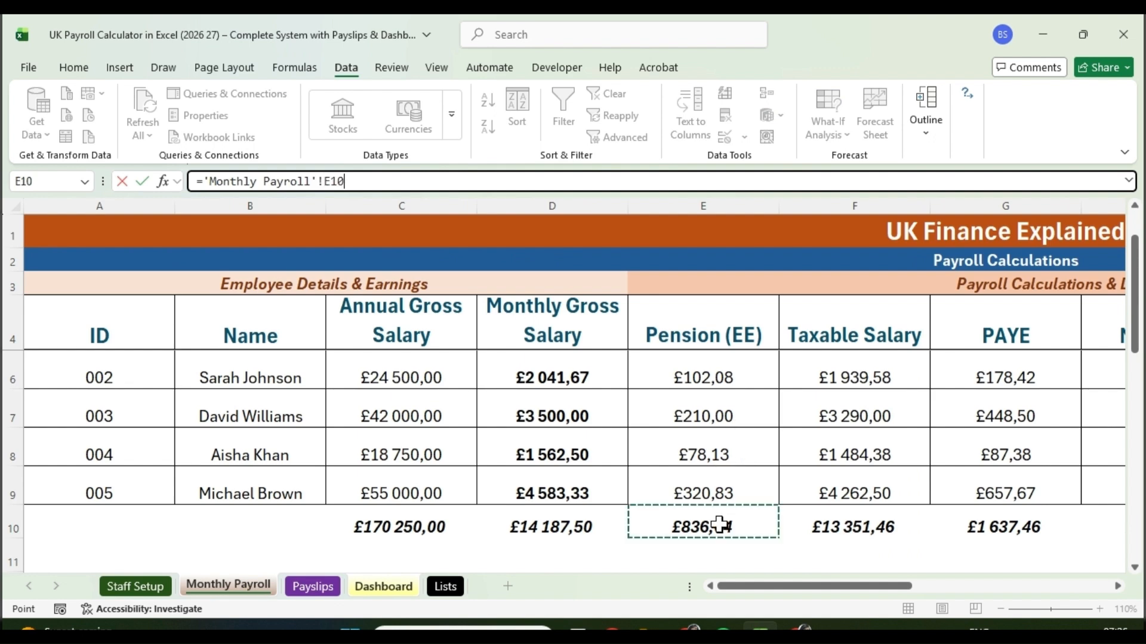
pyautogui.press('Return')
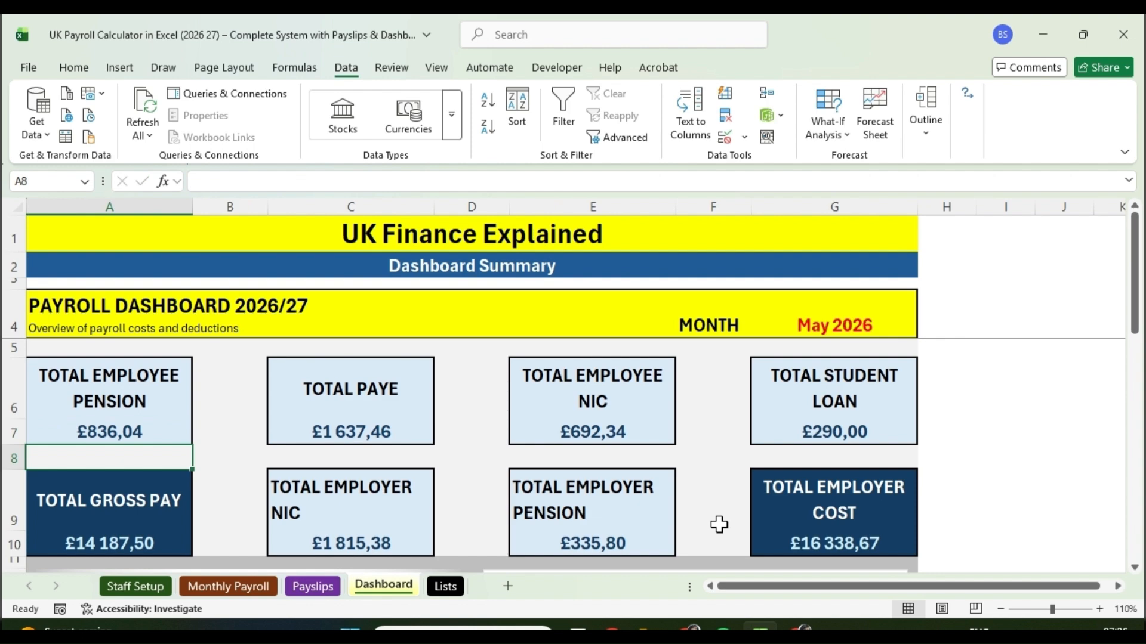
# Examine the Employee Deductions pie chart and the Employer Cost column chart below the Dashboard cards, and return to the summary cards
pyautogui.moveTo(1135, 328); pyautogui.dragTo(1136, 453)
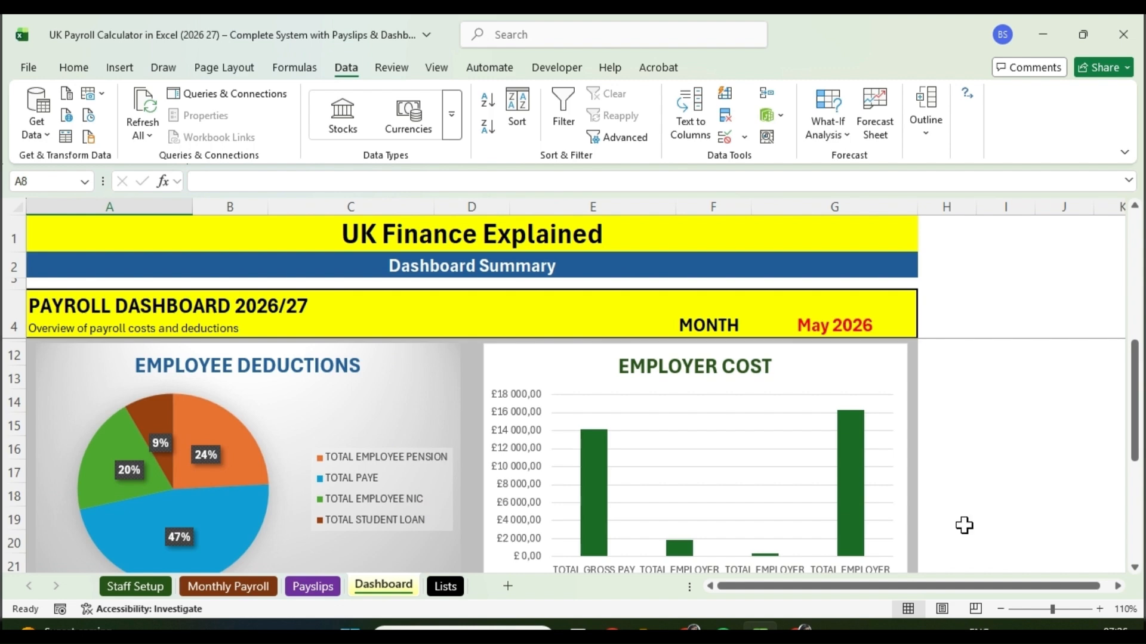
pyautogui.click(413, 407)
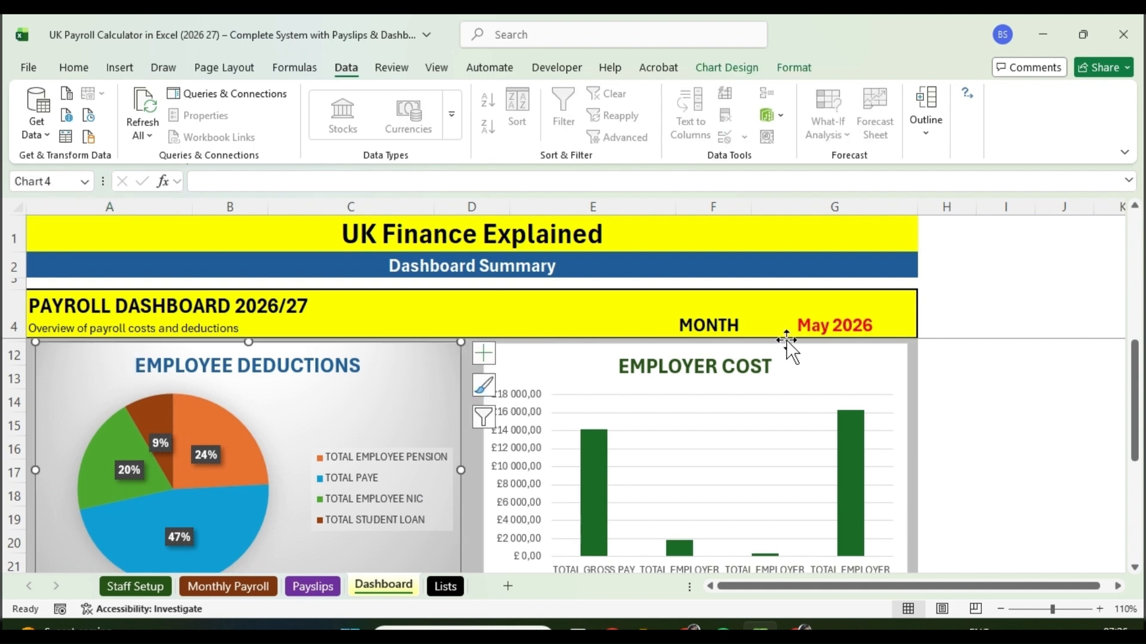
pyautogui.moveTo(1134, 388); pyautogui.dragTo(1139, 396)
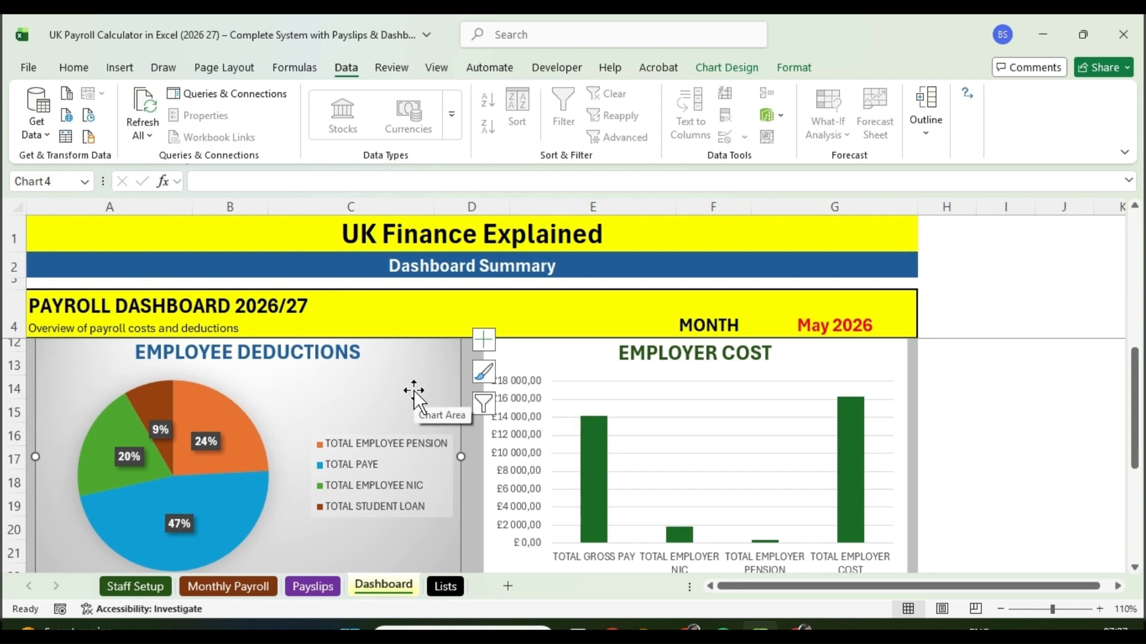
pyautogui.click(847, 371)
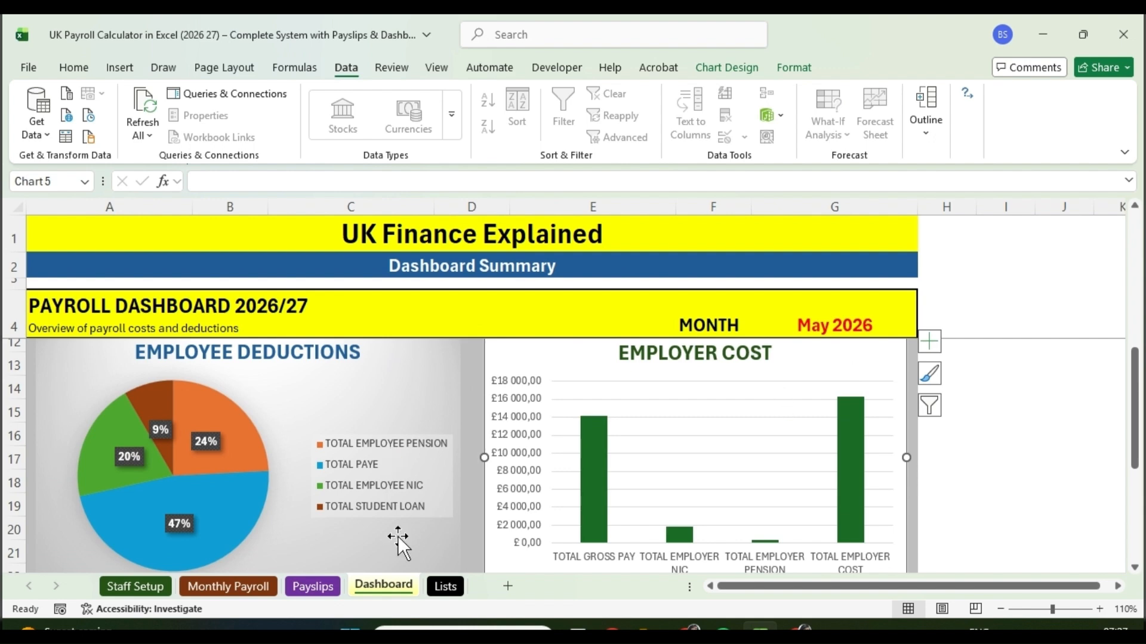
pyautogui.moveTo(259, 468)
pyautogui.moveTo(1142, 431); pyautogui.dragTo(1142, 298)
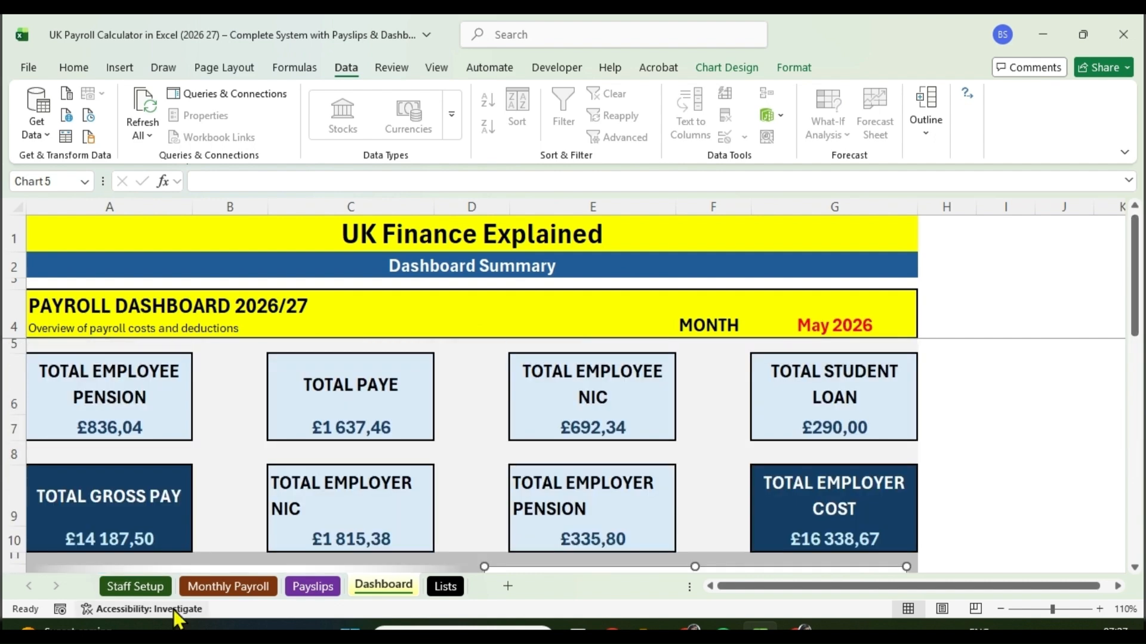
# Review the Staff Setup, Monthly Payroll, Payslips, Dashboard and Lists sheets in order, ending at the Student Loan threshold table on Lists
pyautogui.click(137, 586)
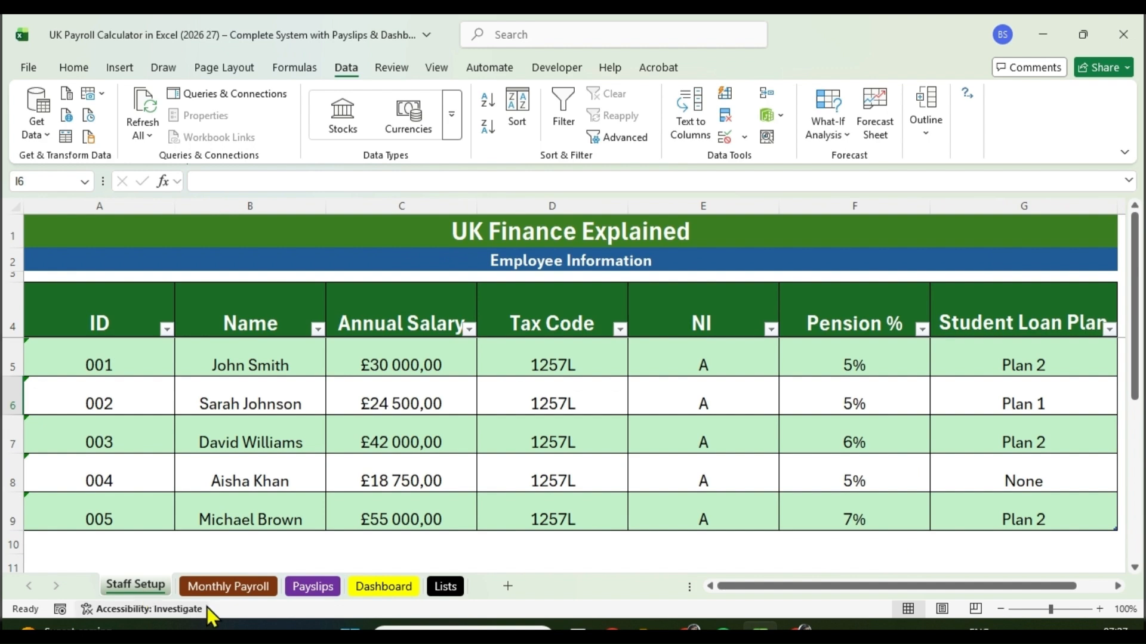
pyautogui.click(219, 586)
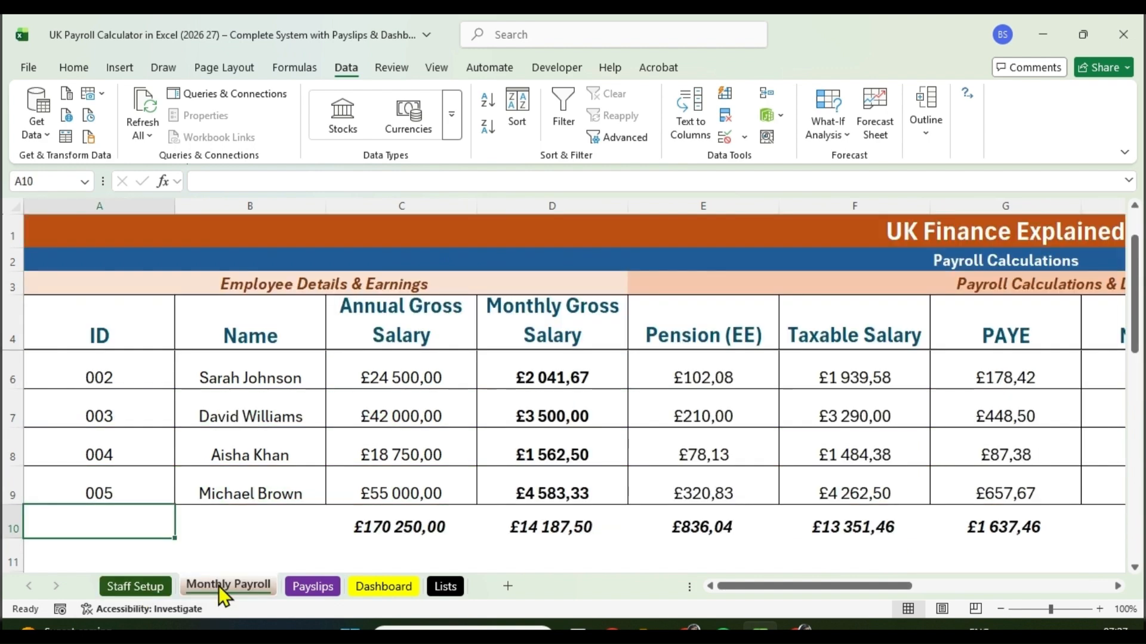
pyautogui.moveTo(822, 590); pyautogui.dragTo(896, 592)
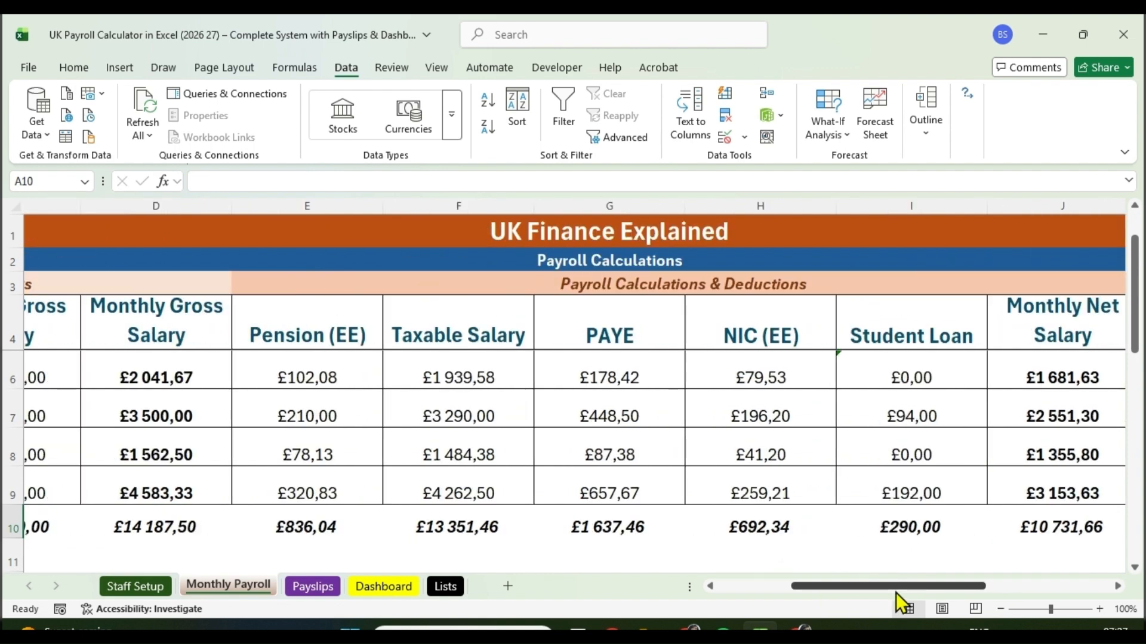
pyautogui.click(312, 588)
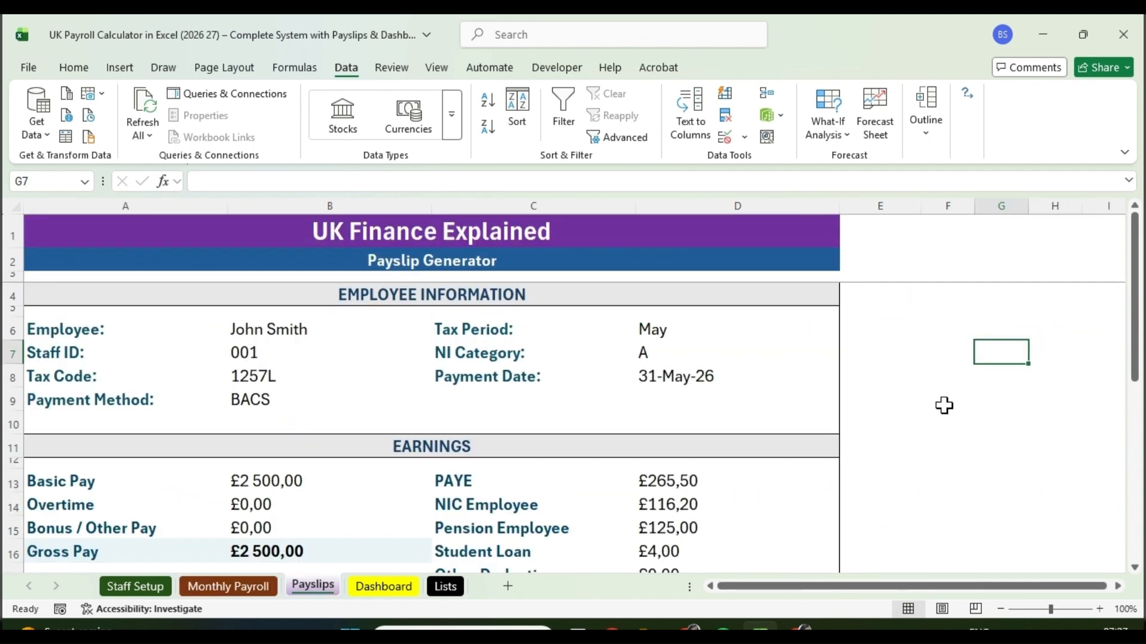
pyautogui.moveTo(1139, 352); pyautogui.dragTo(1142, 263)
pyautogui.click(412, 594)
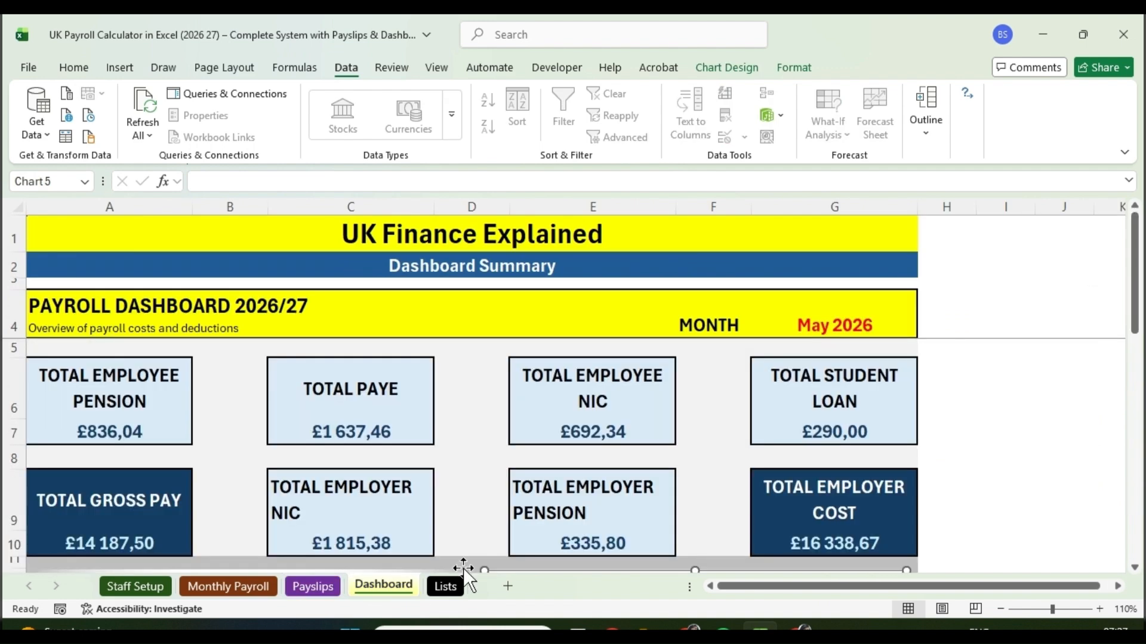
pyautogui.click(449, 586)
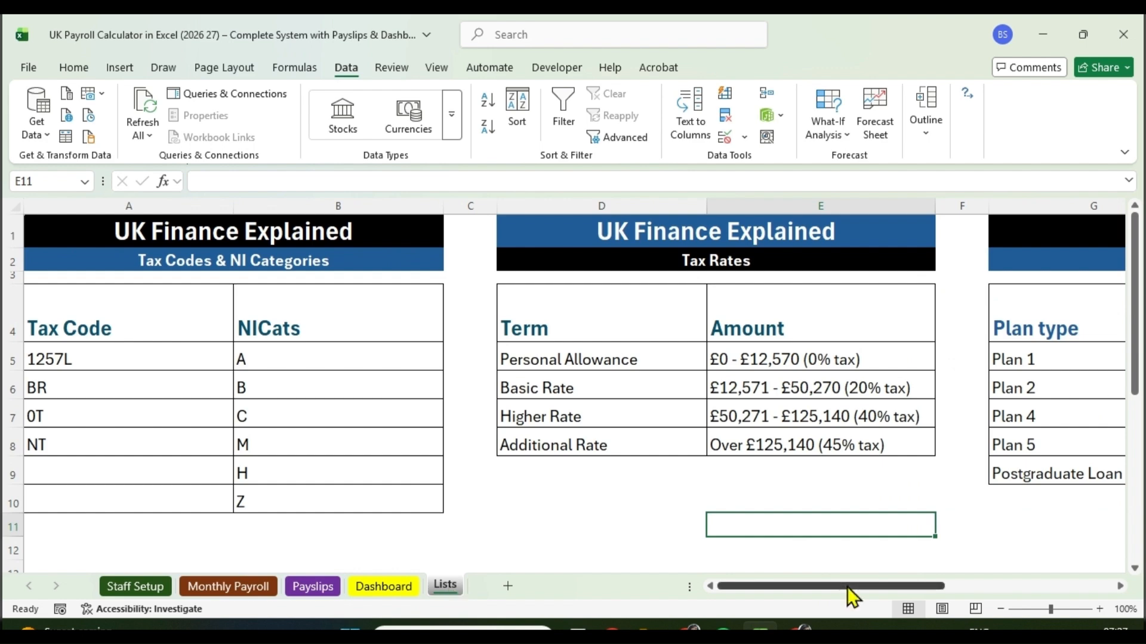
pyautogui.moveTo(847, 586); pyautogui.dragTo(1035, 595)
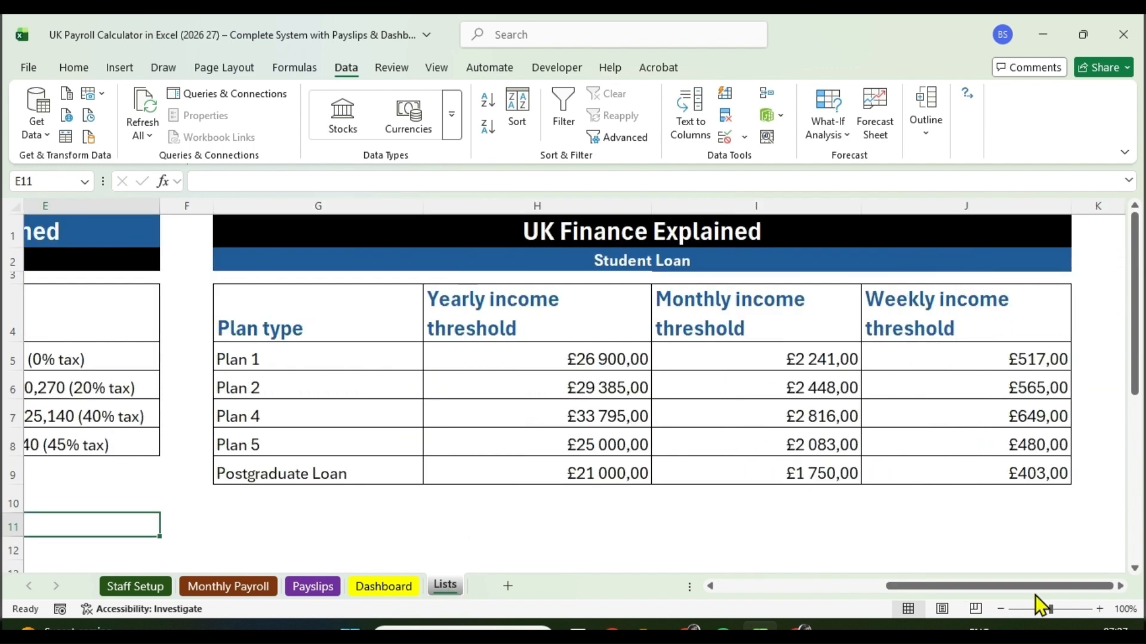